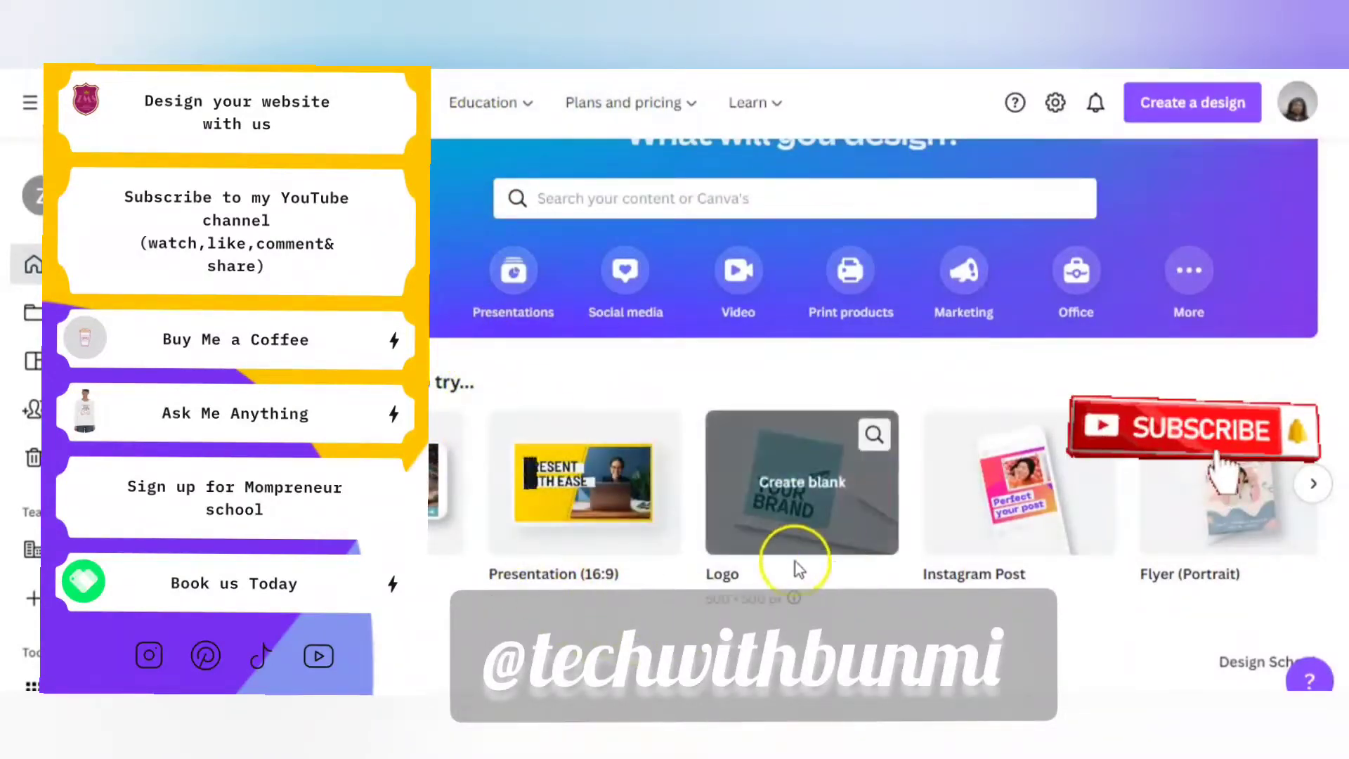
Open the Elegant Restaurant Food Logo design from the recent projects.
scroll(744, 542, "down", 3)
scroll(740, 542, "down", 3)
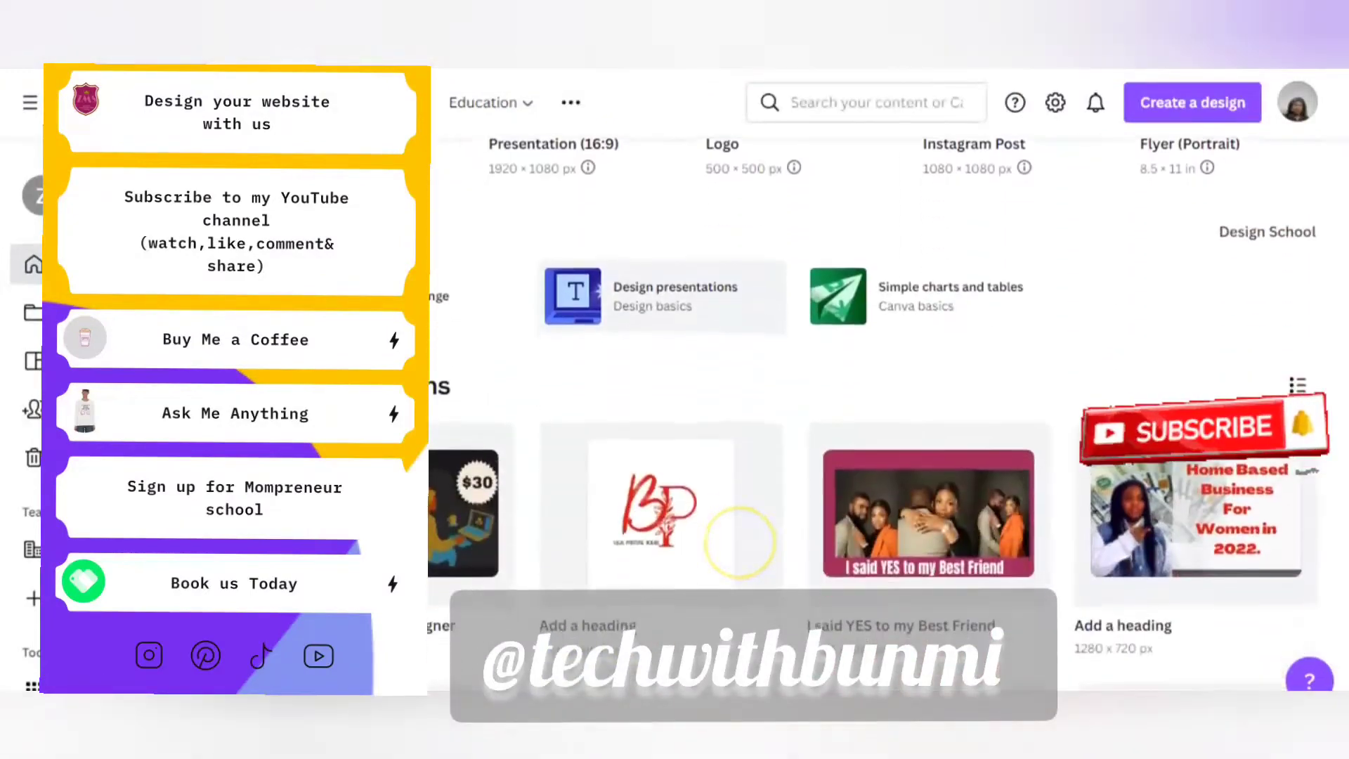
scroll(740, 542, "up", 7)
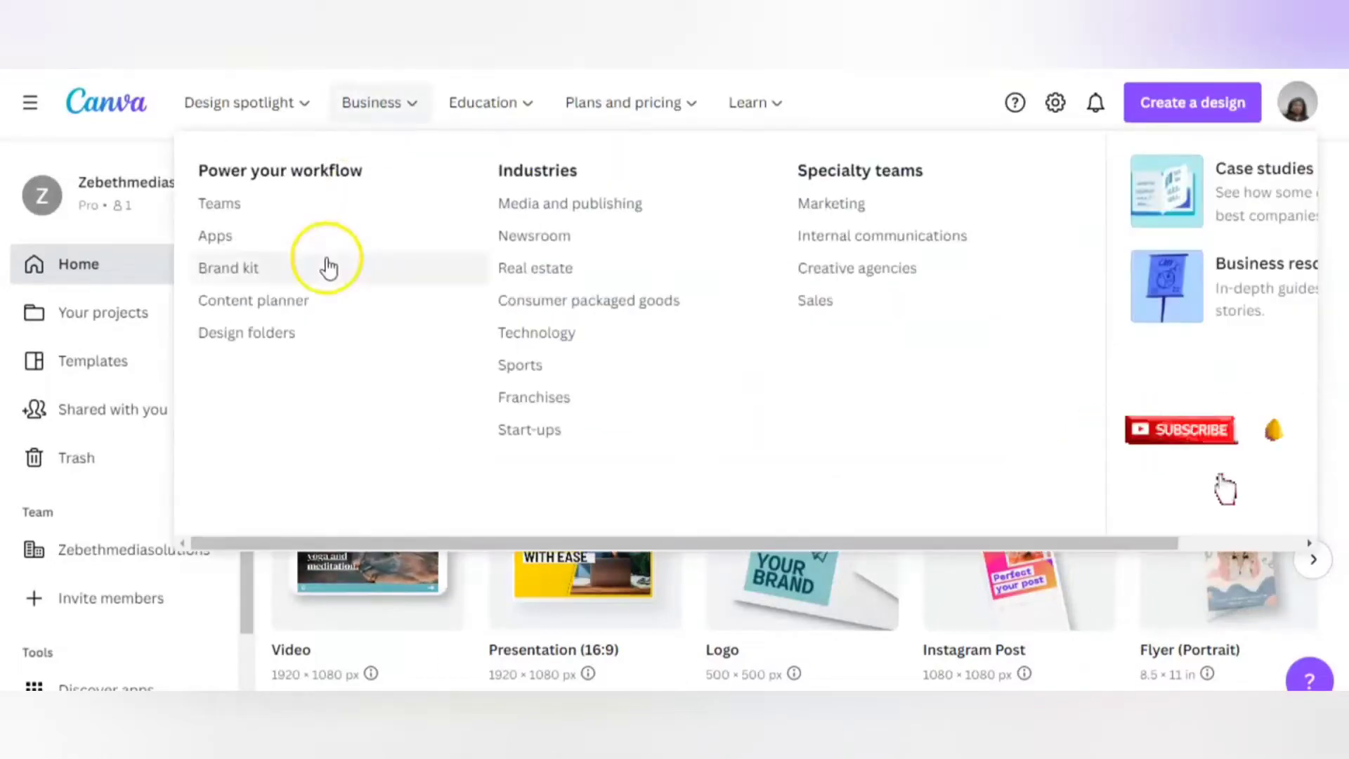
scroll(872, 464, "down", 4)
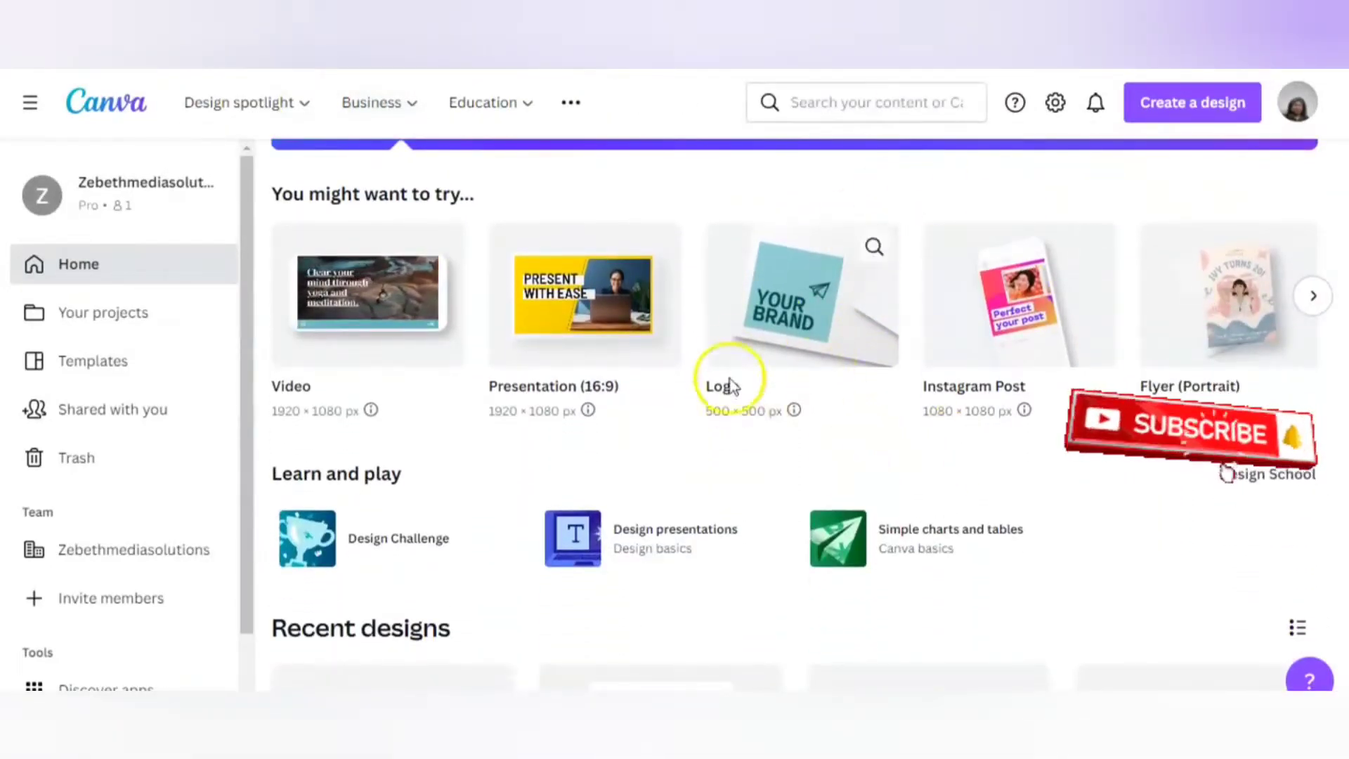
scroll(864, 588, "down", 3)
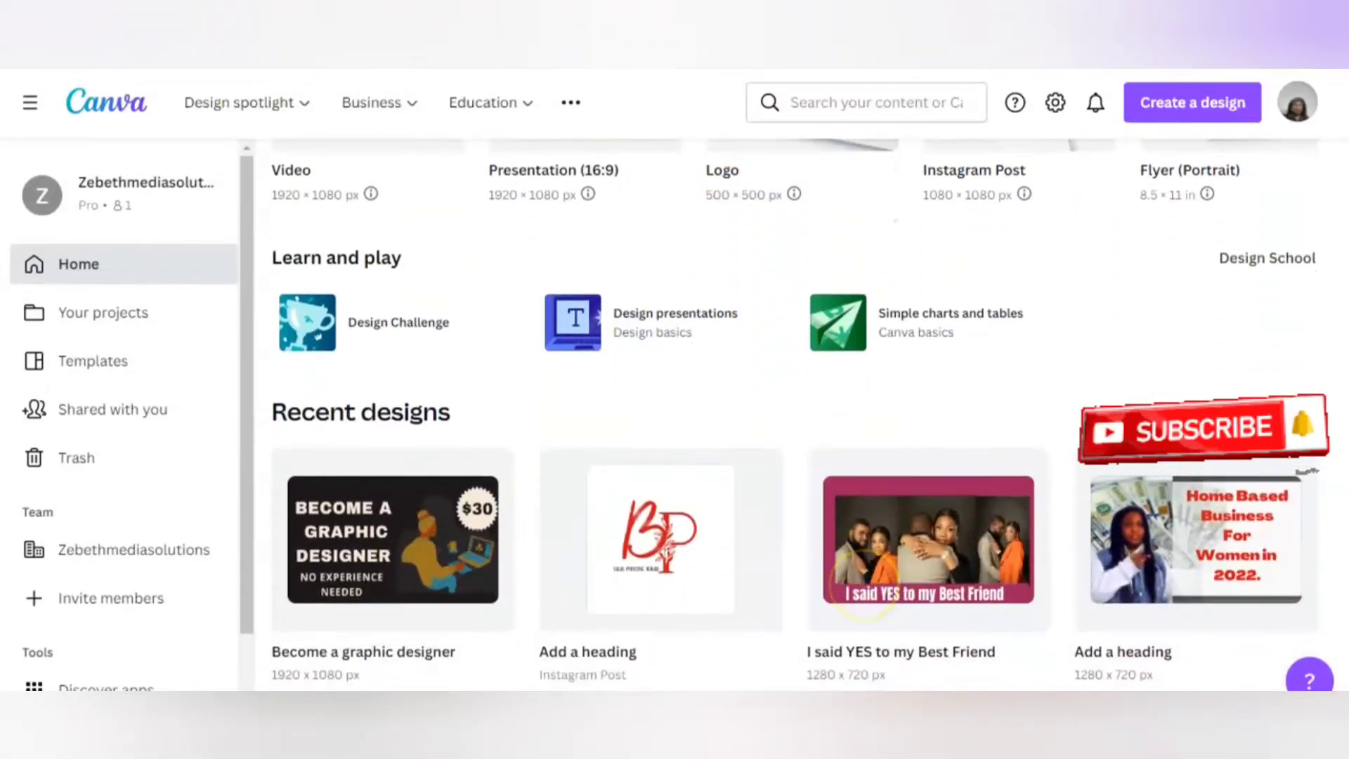
left_click(92, 320)
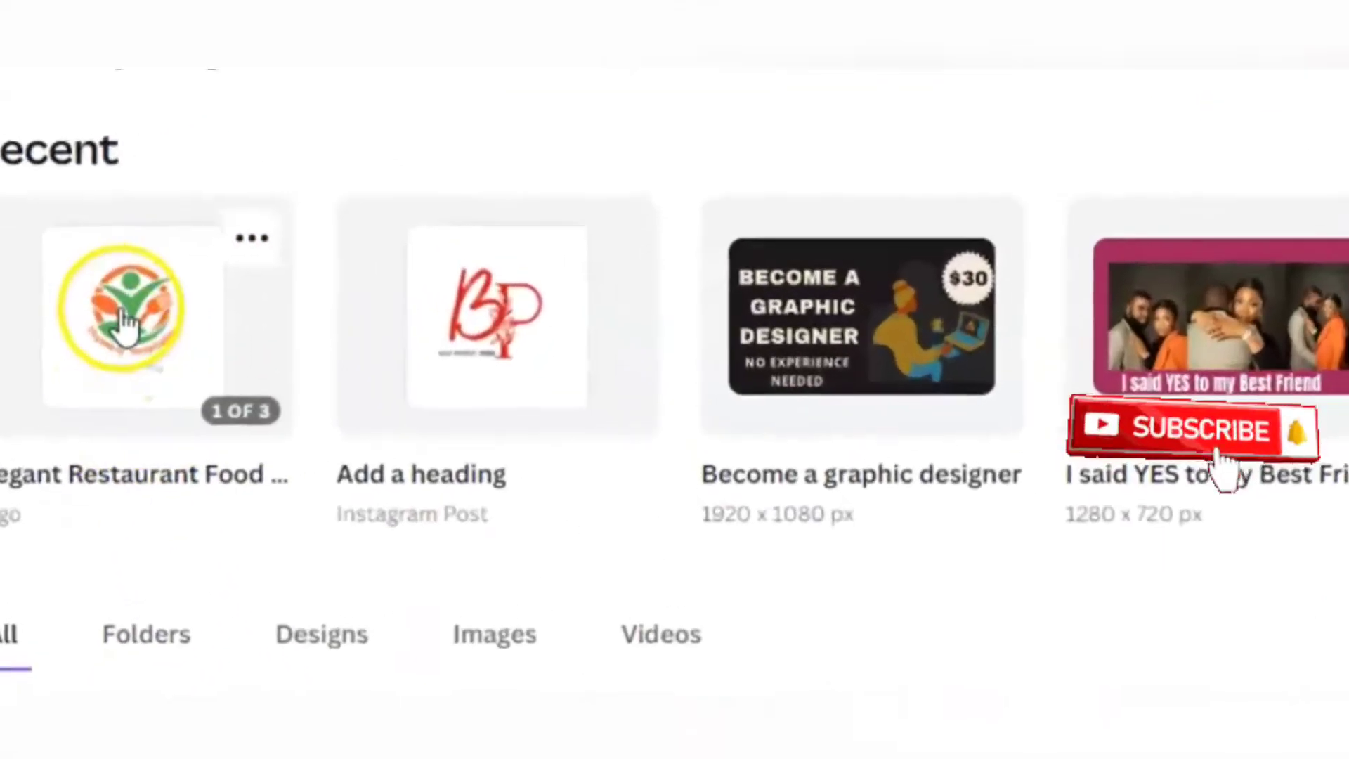
left_click(125, 320)
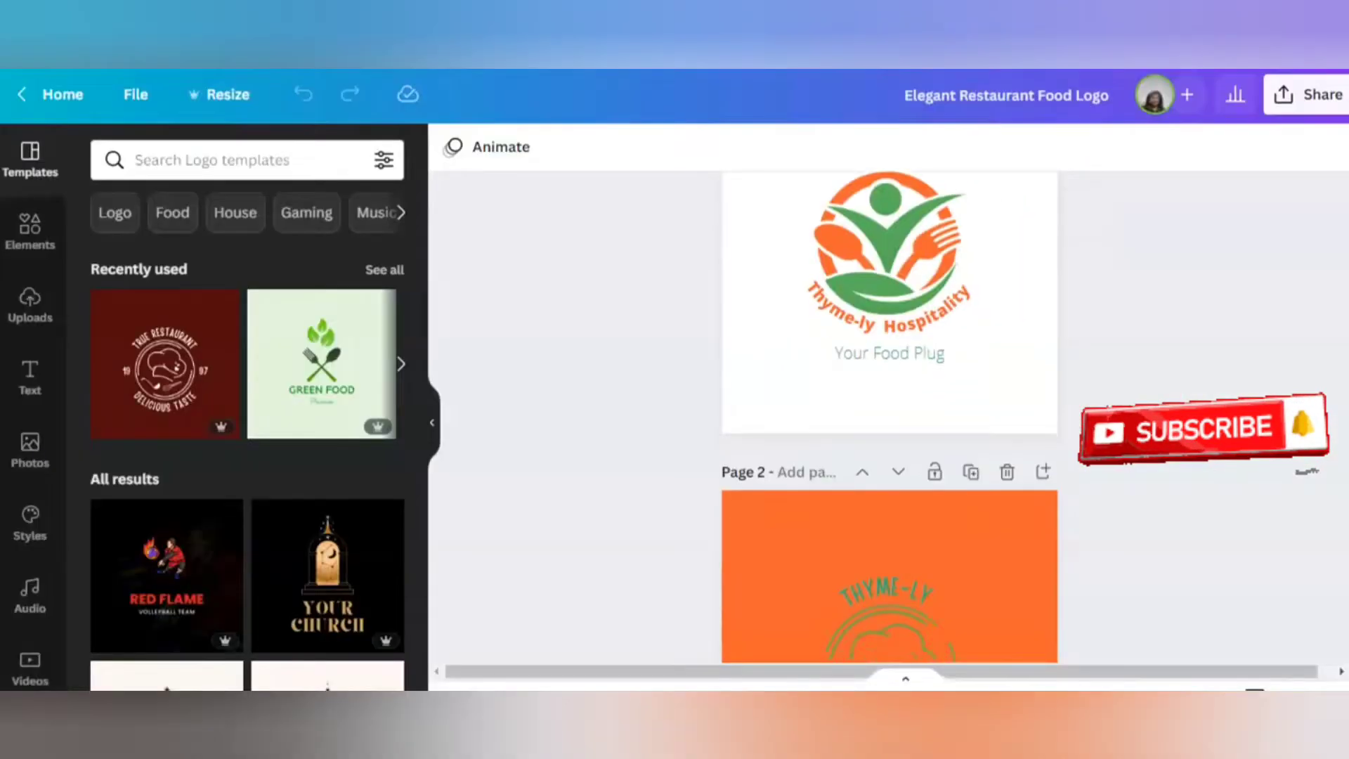
Look through the design's pages down to the leaf, fork and spoon logo on page 3.
scroll(1086, 330, "down", 5)
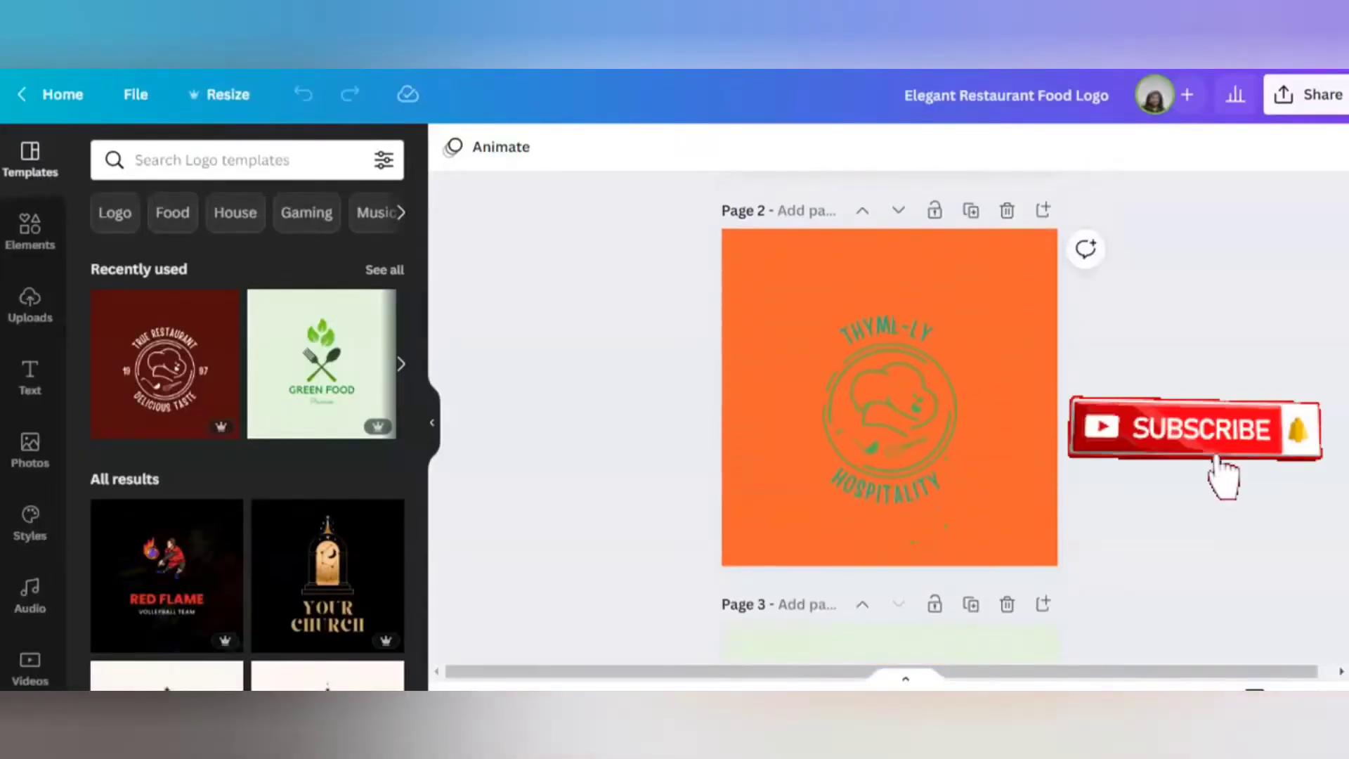
scroll(889, 415, "down", 4)
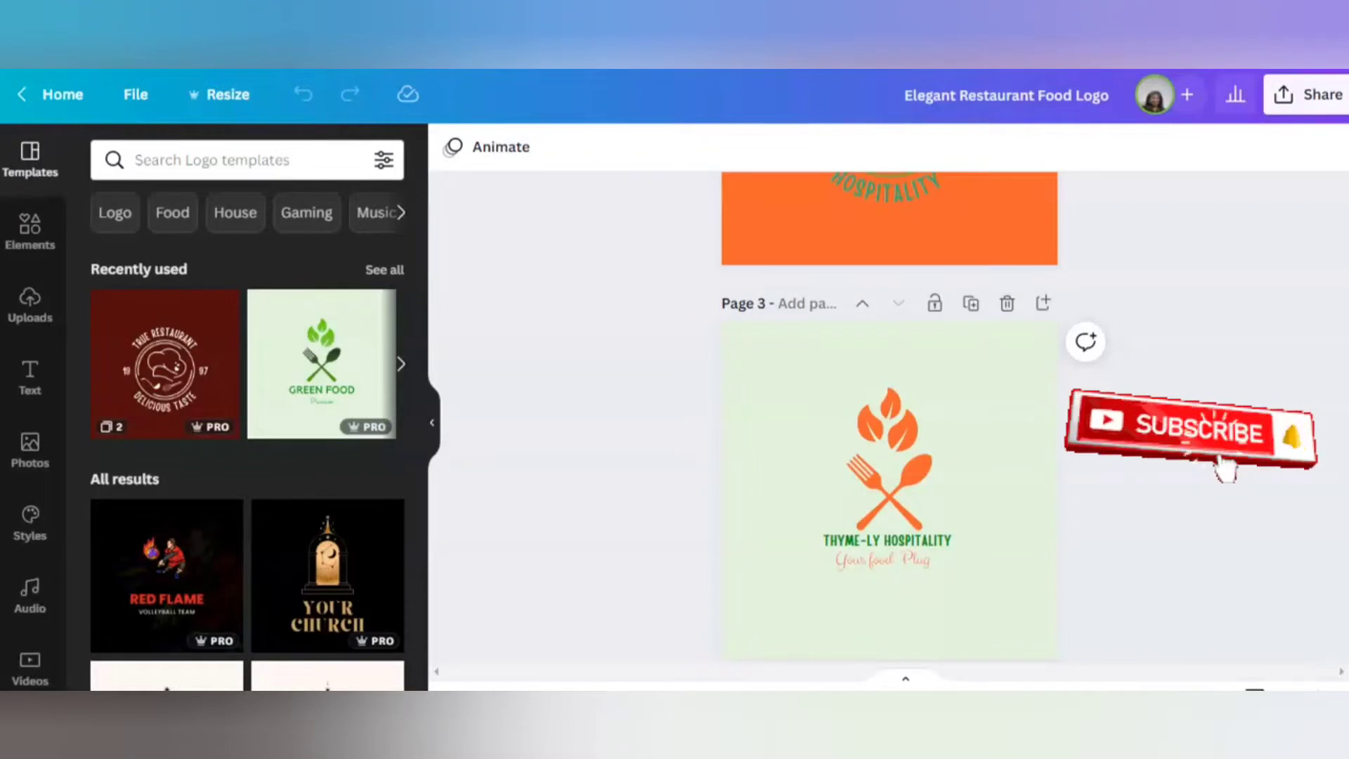
left_click(948, 509)
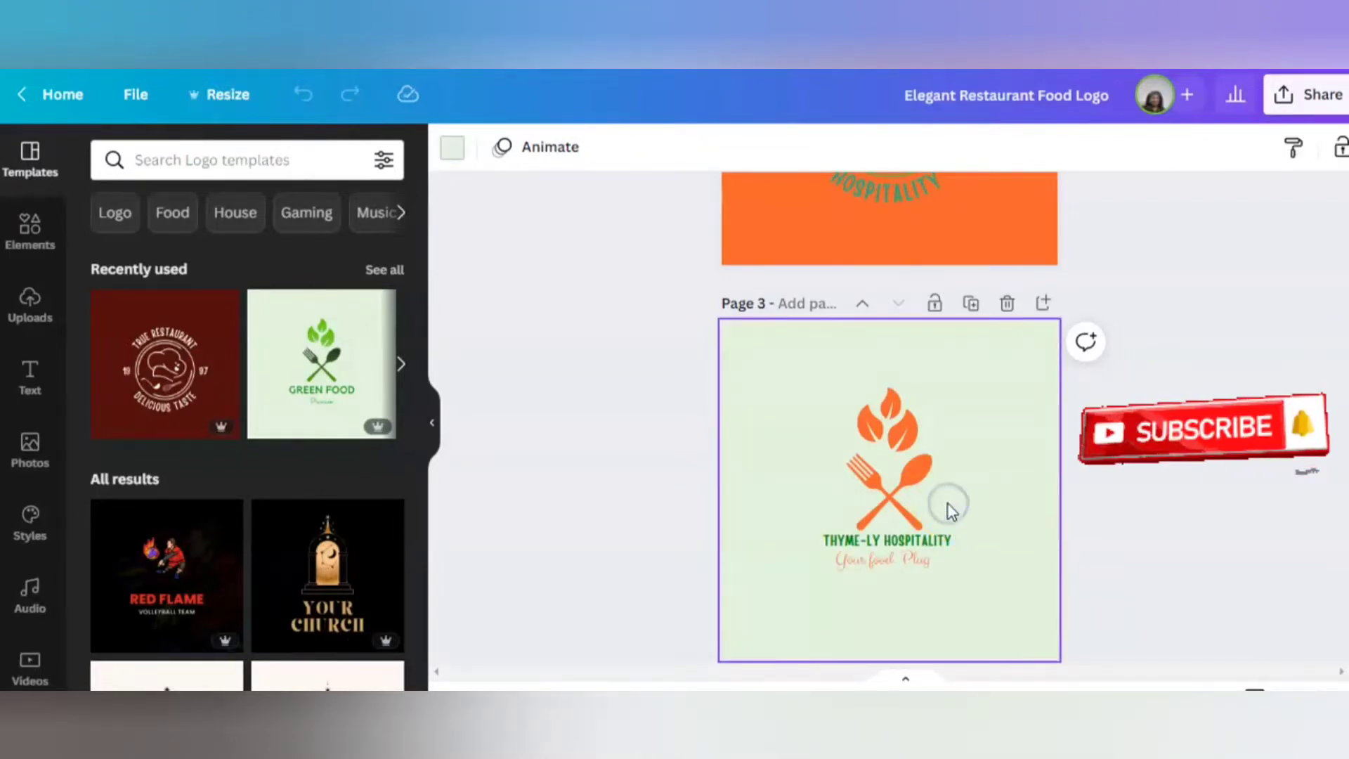
scroll(950, 510, "down", 1)
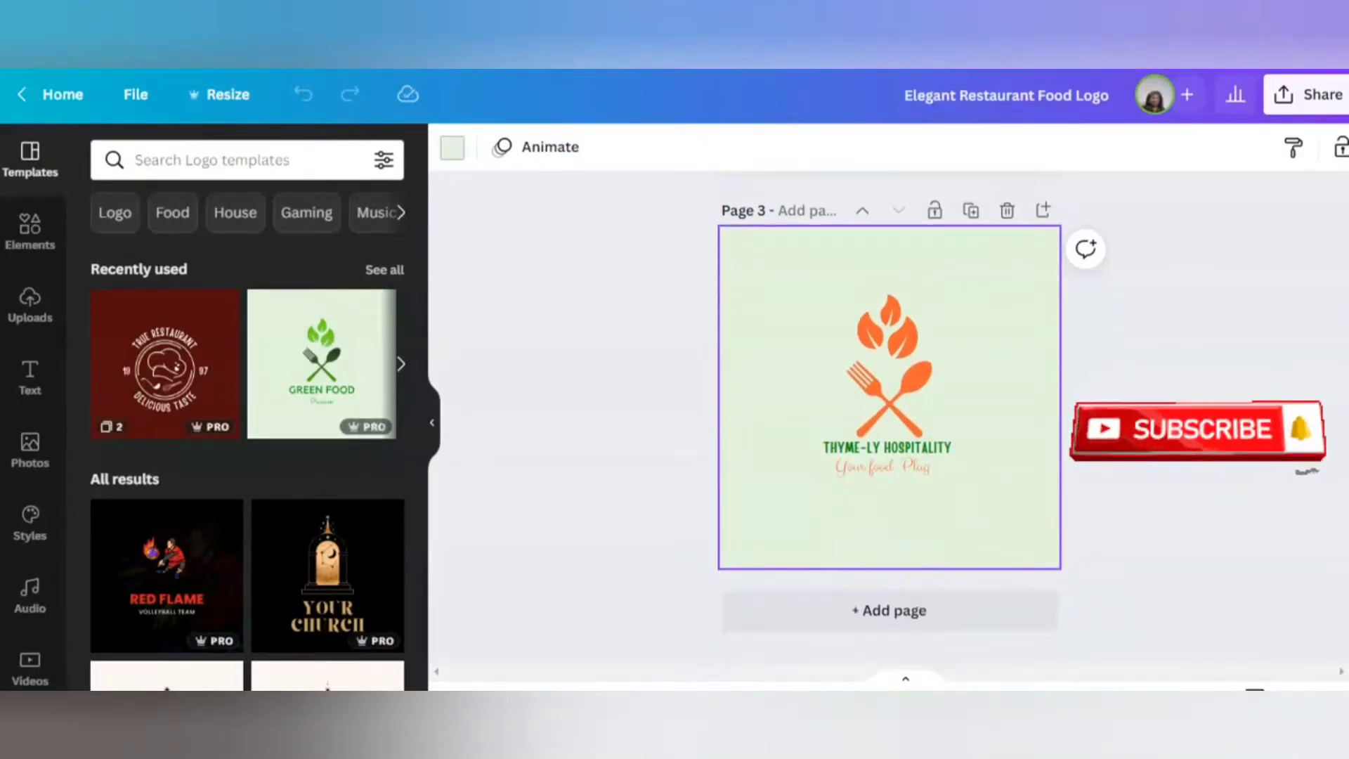
scroll(889, 418, "up", 5)
scroll(890, 417, "down", 3)
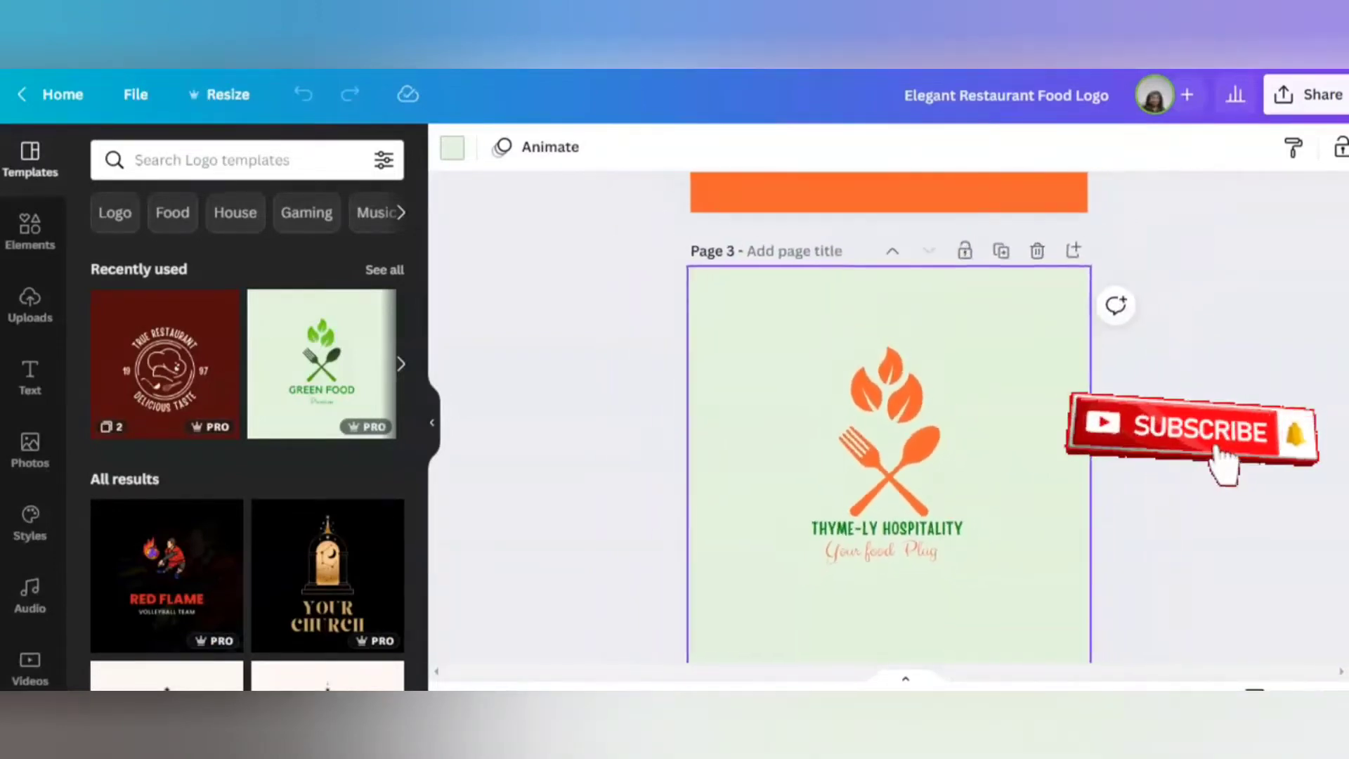
scroll(892, 432, "down", 1)
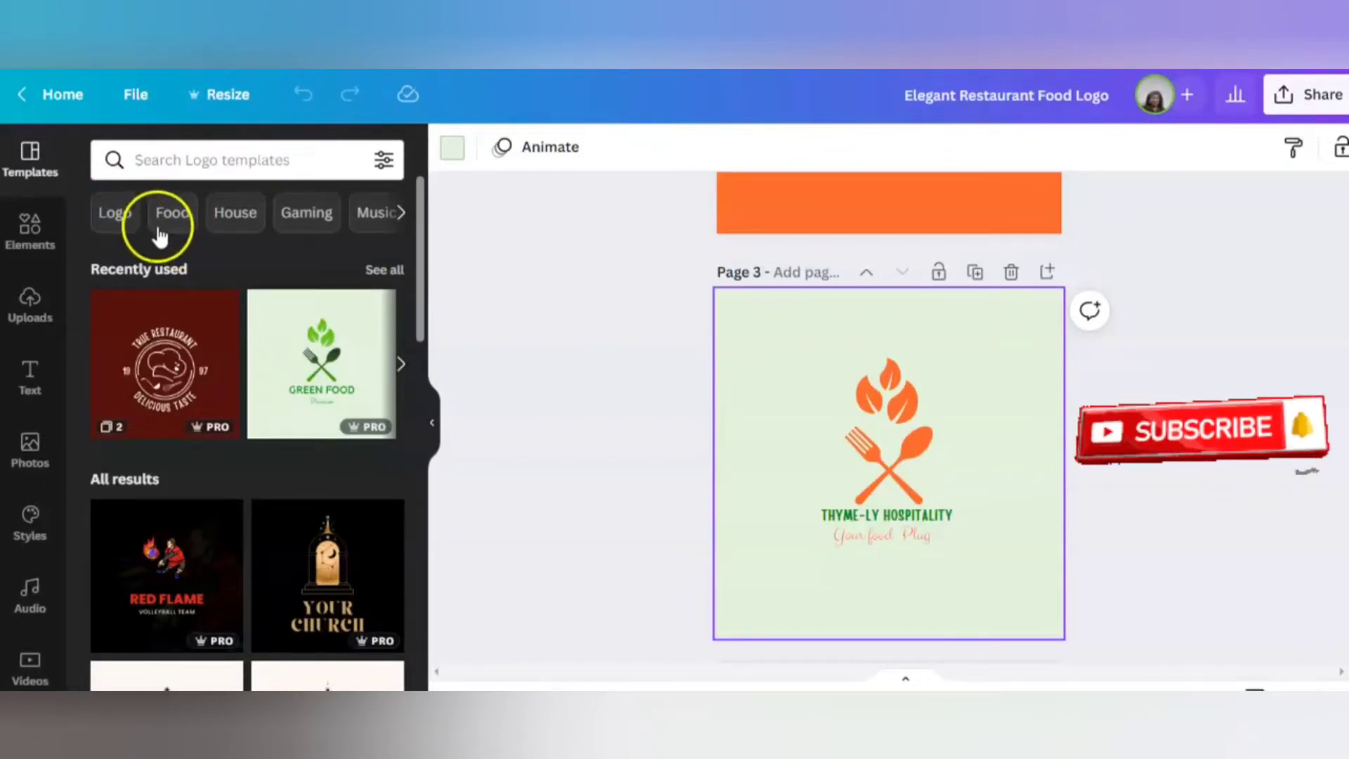
Show the templates in the Logo category and browse its suggested logo subcategories.
left_click(112, 210)
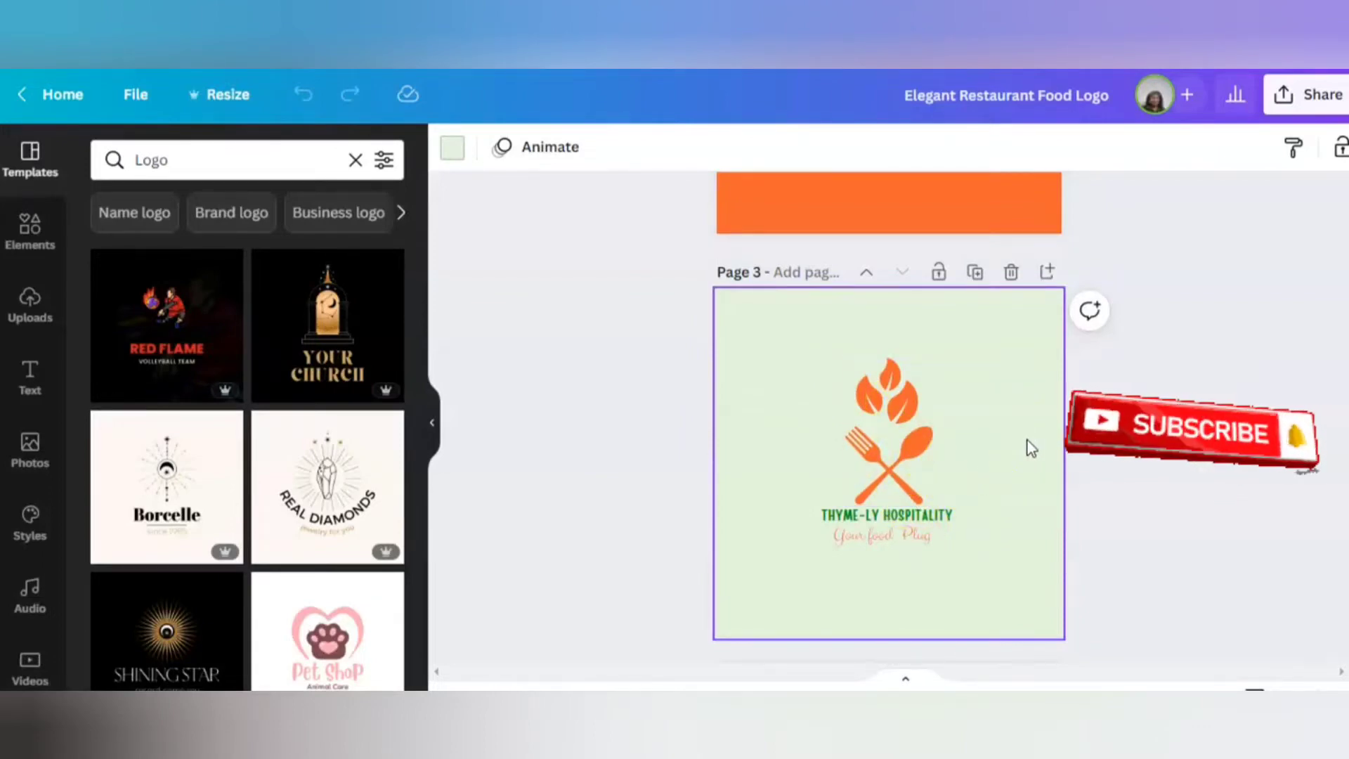
scroll(1031, 448, "down", 2)
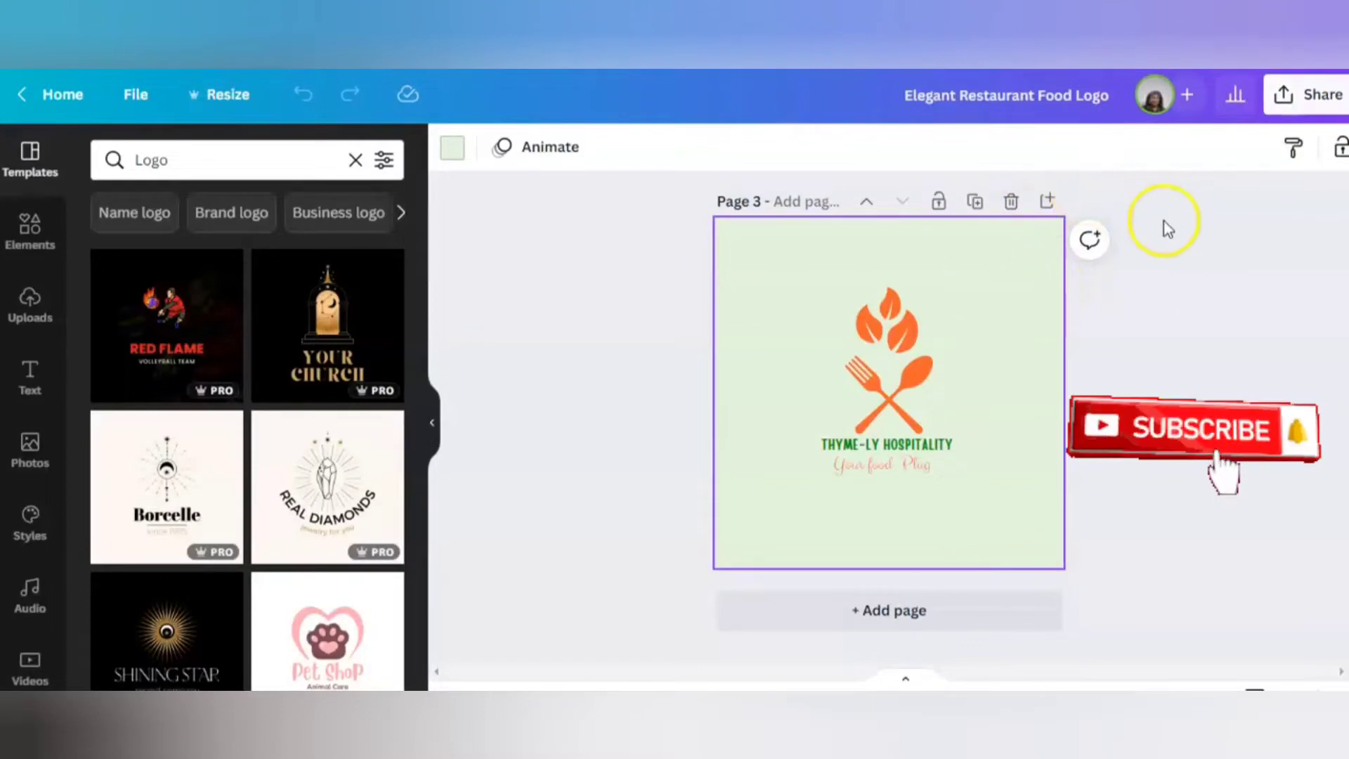
left_click(875, 397)
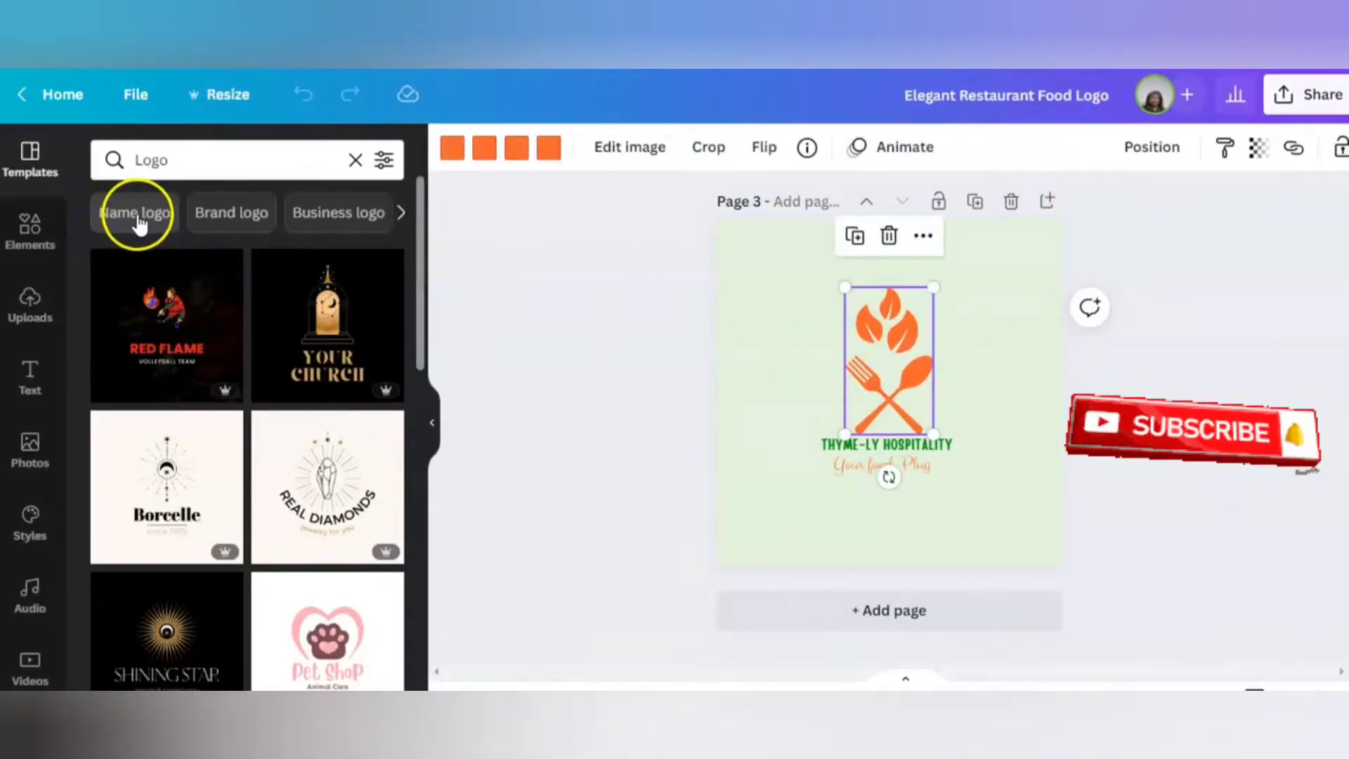
left_click(398, 214)
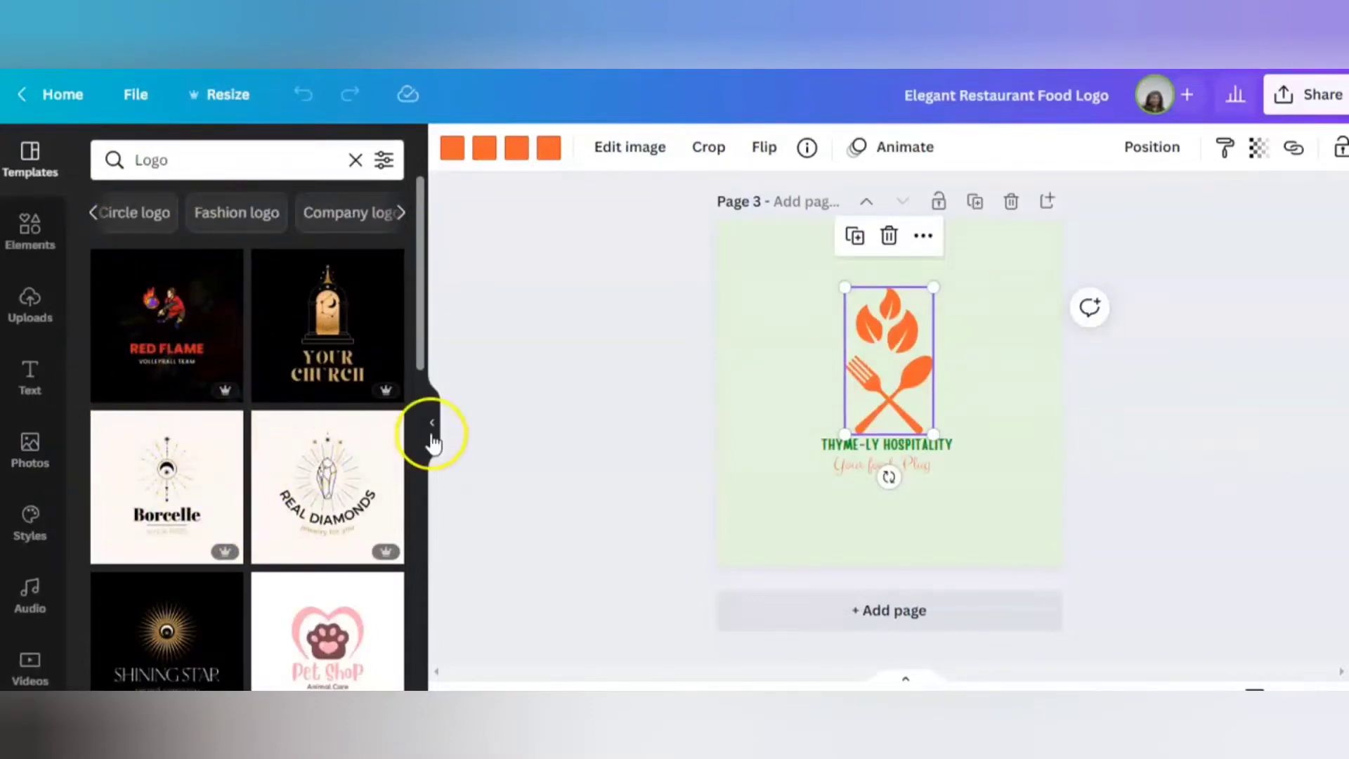
Deselect the page 3 graphic and compare the three logo versions across pages 1 to 3 at a smaller zoom.
left_click(596, 446)
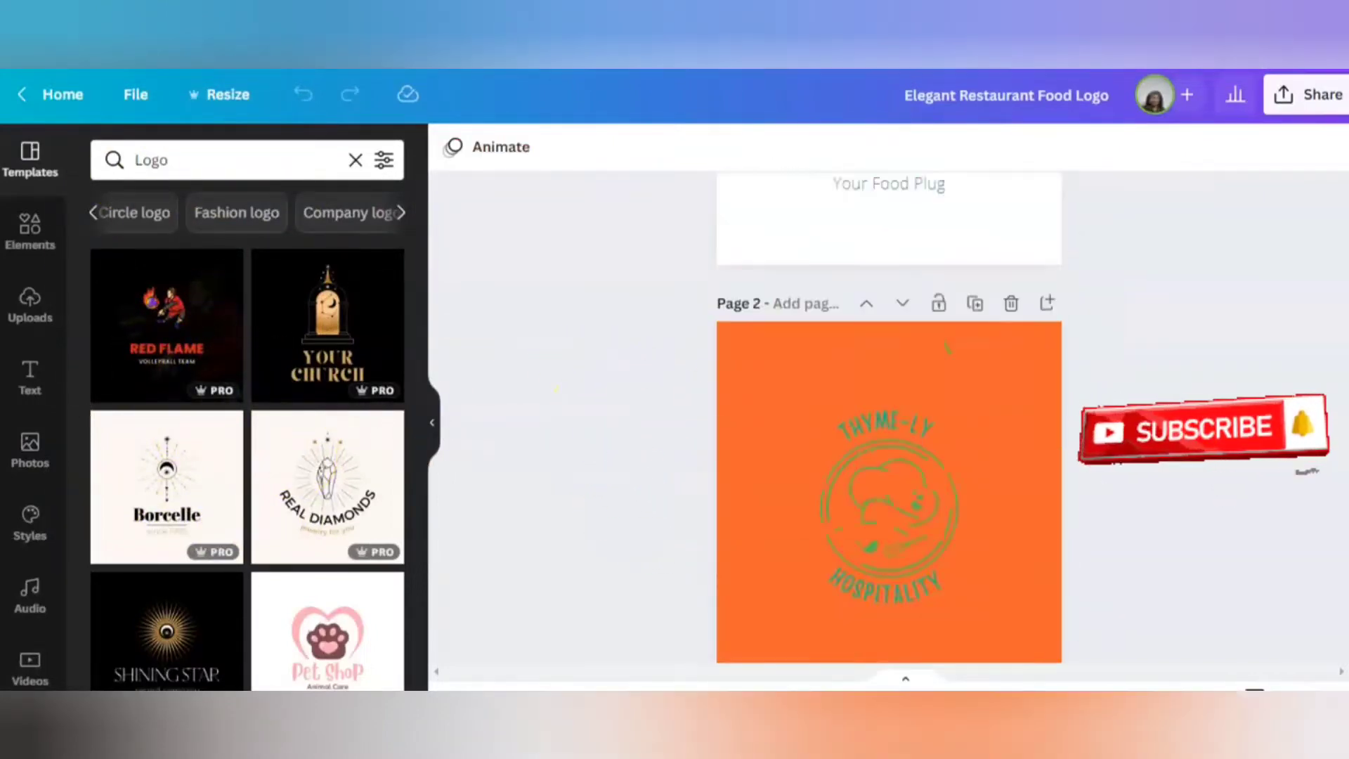
scroll(889, 421, "up", 4)
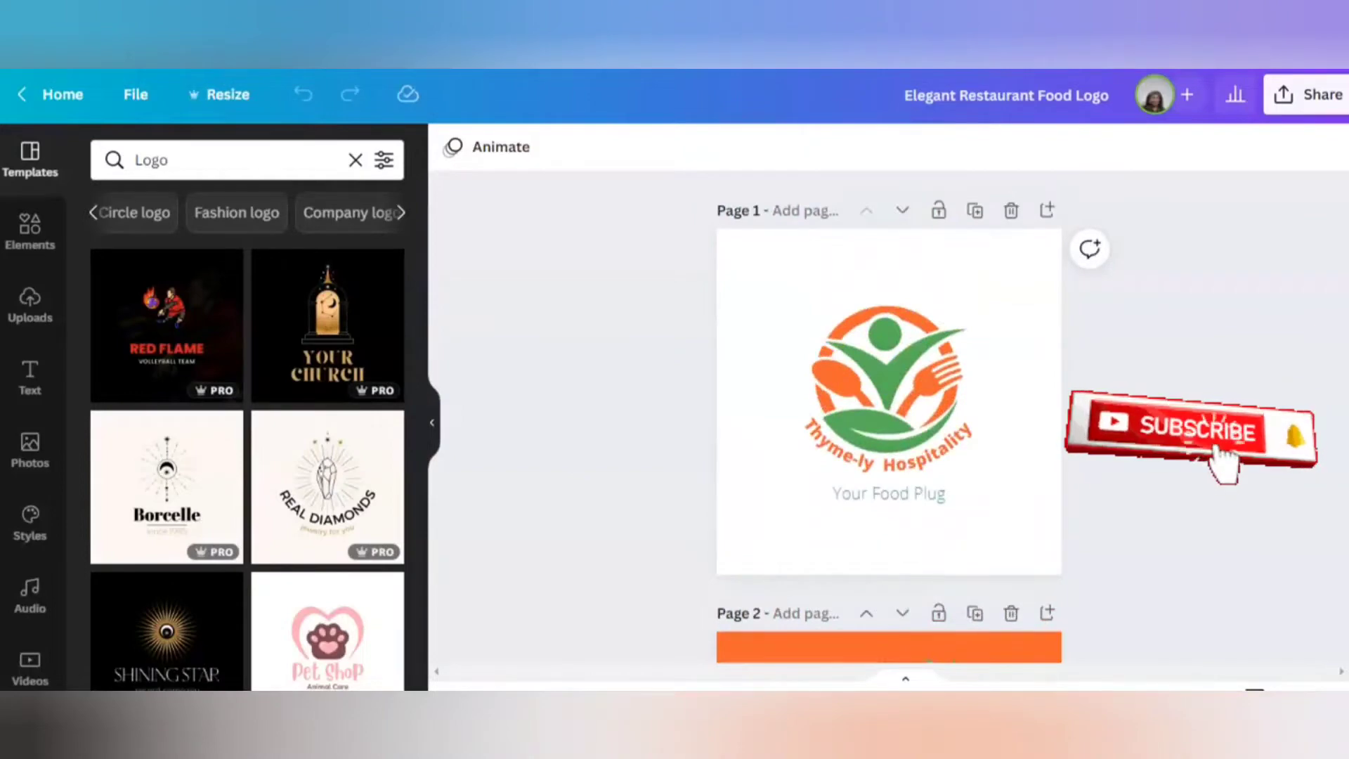
scroll(889, 422, "down", 3)
scroll(889, 422, "up", 3)
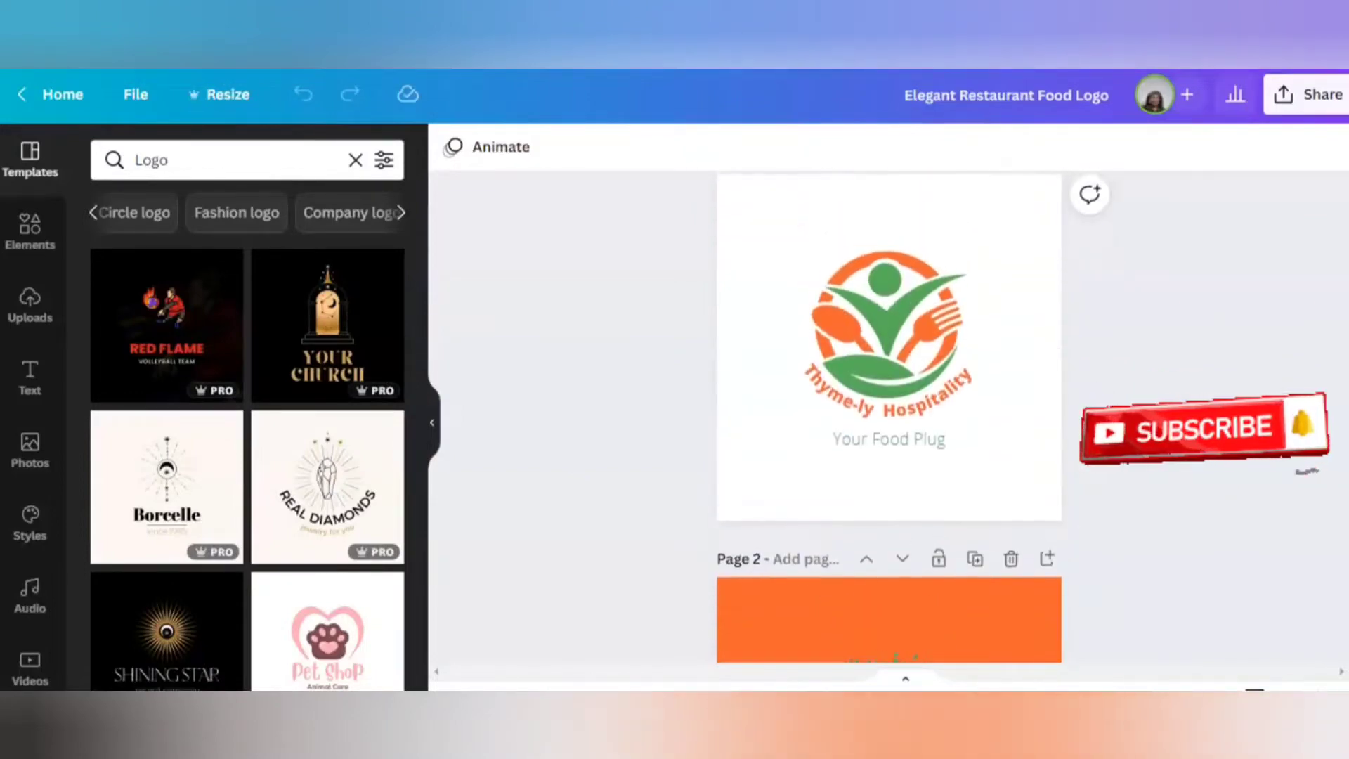
scroll(888, 422, "up", 4)
scroll(889, 422, "down", 4)
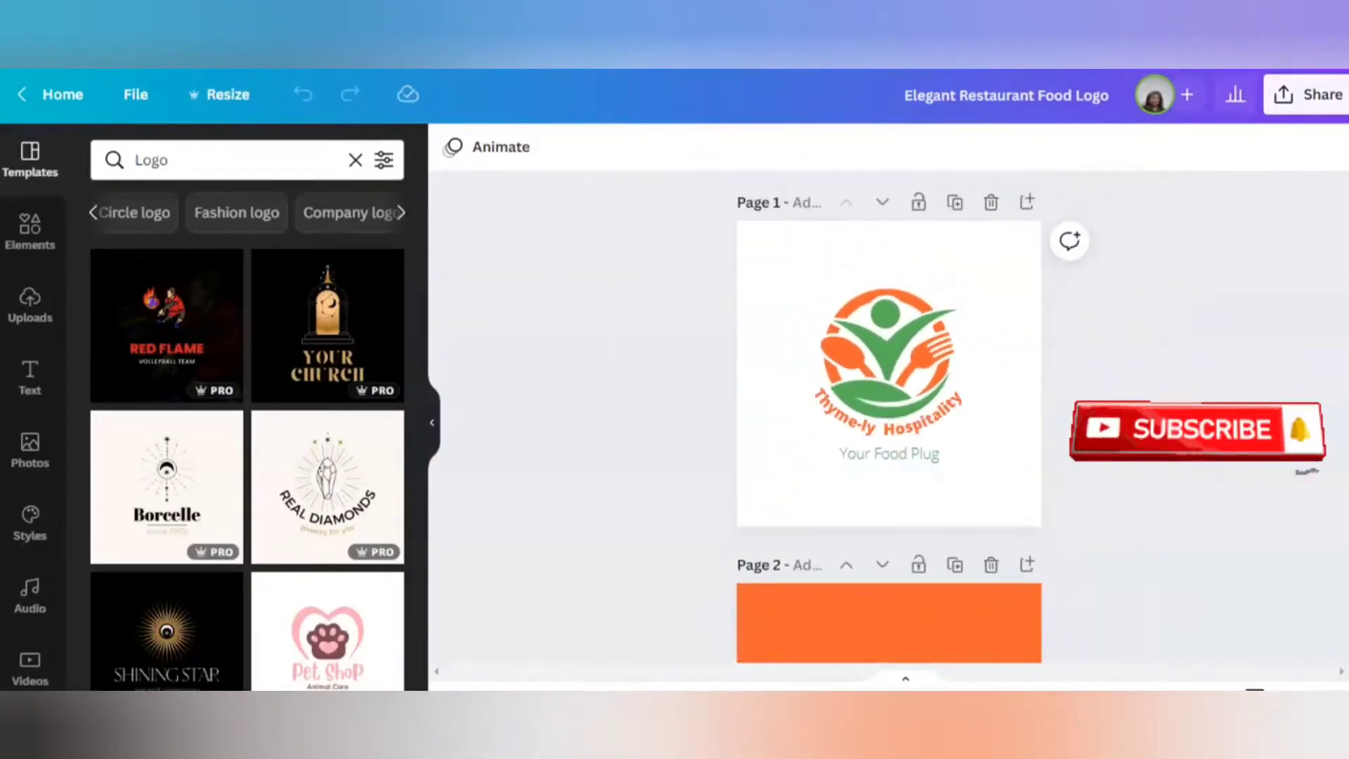
scroll(889, 422, "down", 5)
scroll(889, 421, "up", 4)
scroll(889, 421, "down", 6)
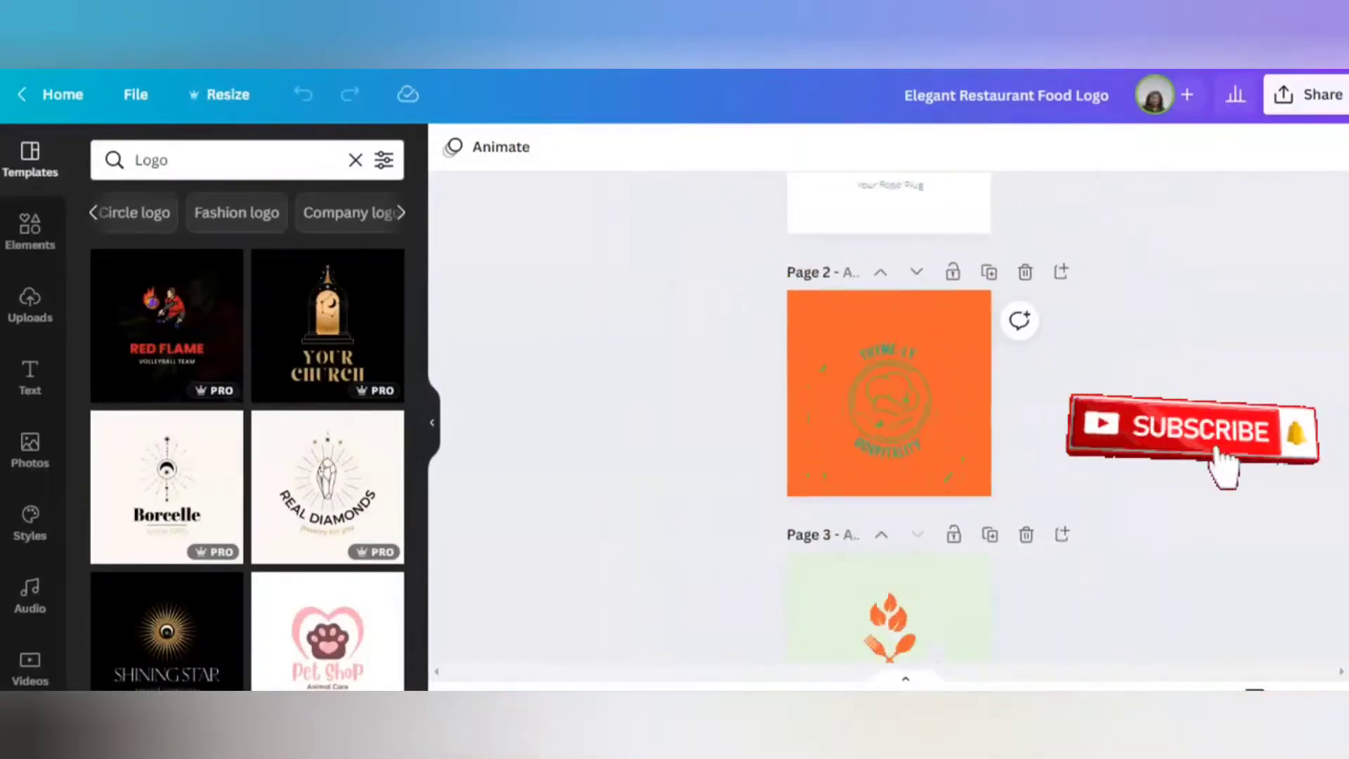
scroll(889, 422, "down", 2)
scroll(889, 478, "up", 5)
scroll(889, 478, "down", 5)
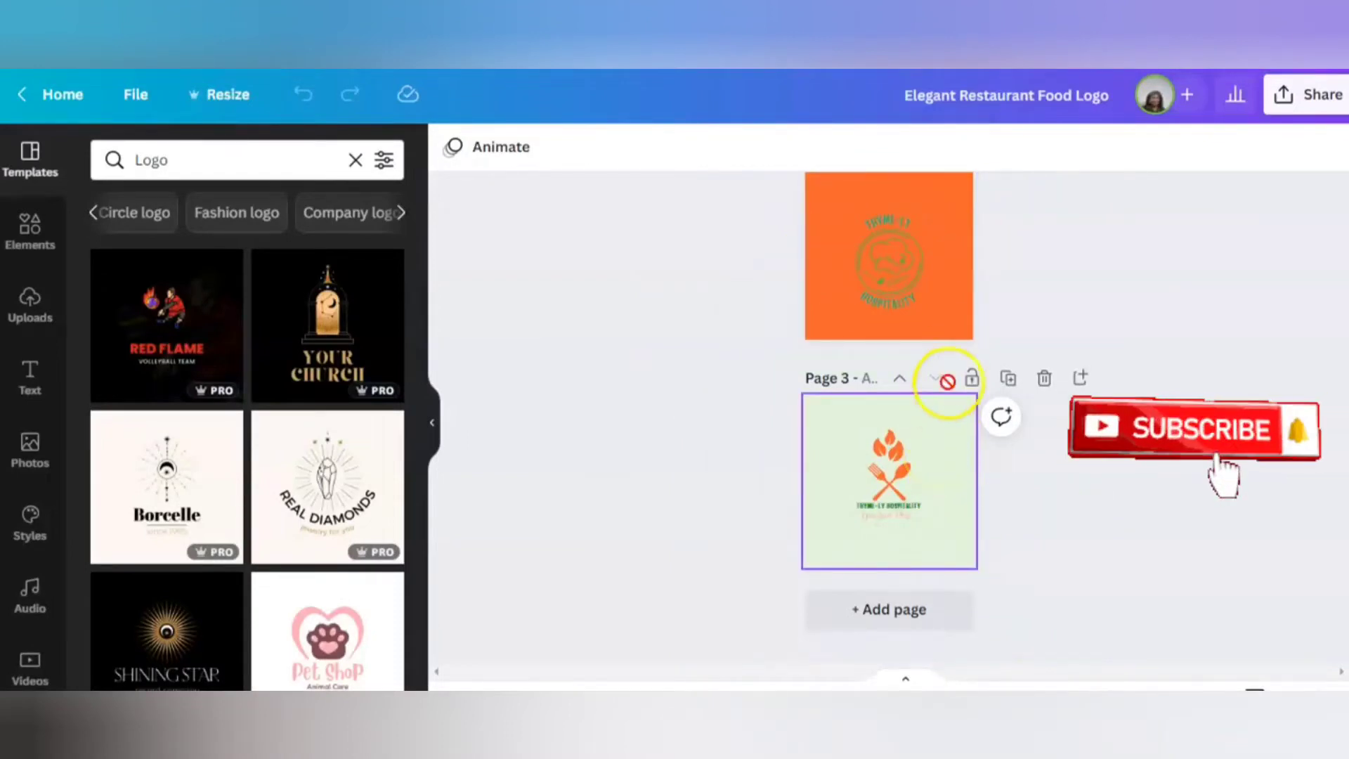
Download only page 3 as a PNG at size 1 with a transparent background.
left_click(1313, 110)
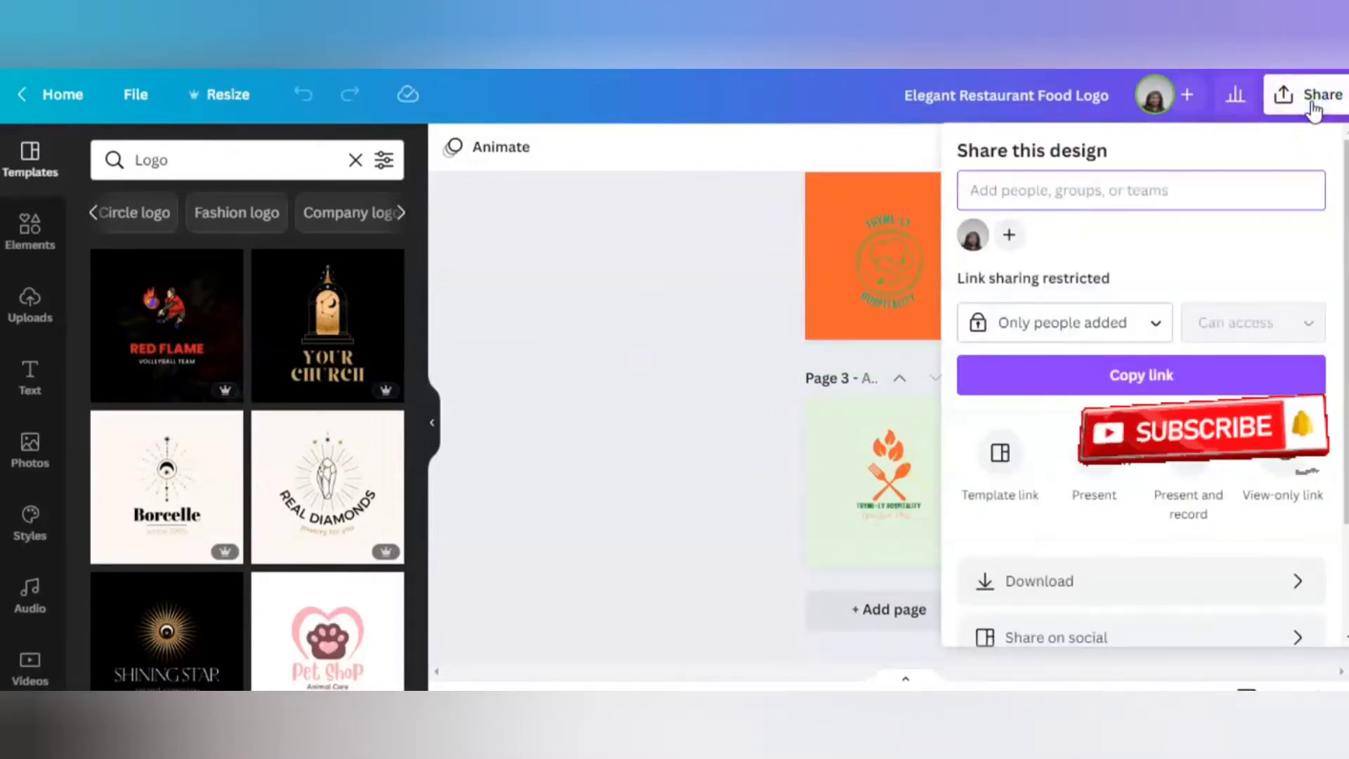
left_click(1089, 592)
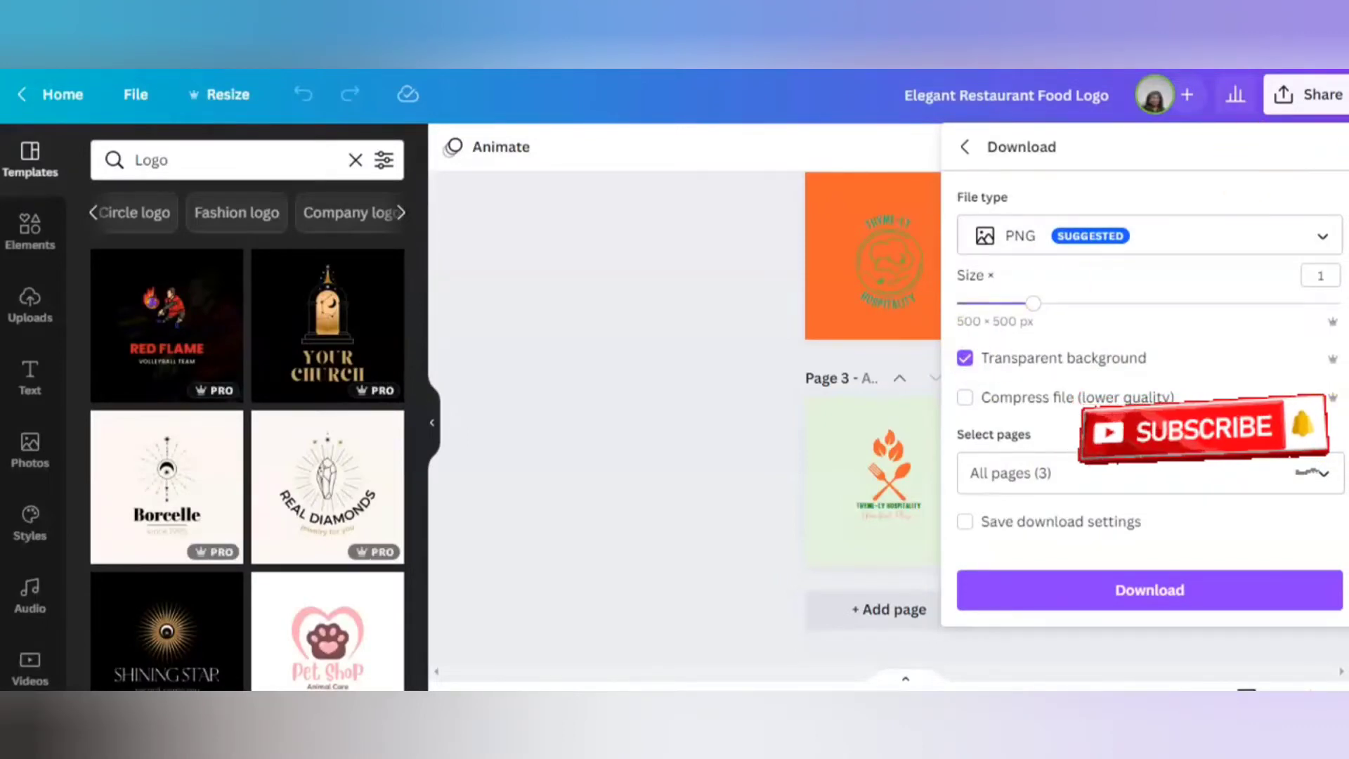
left_click(1324, 473)
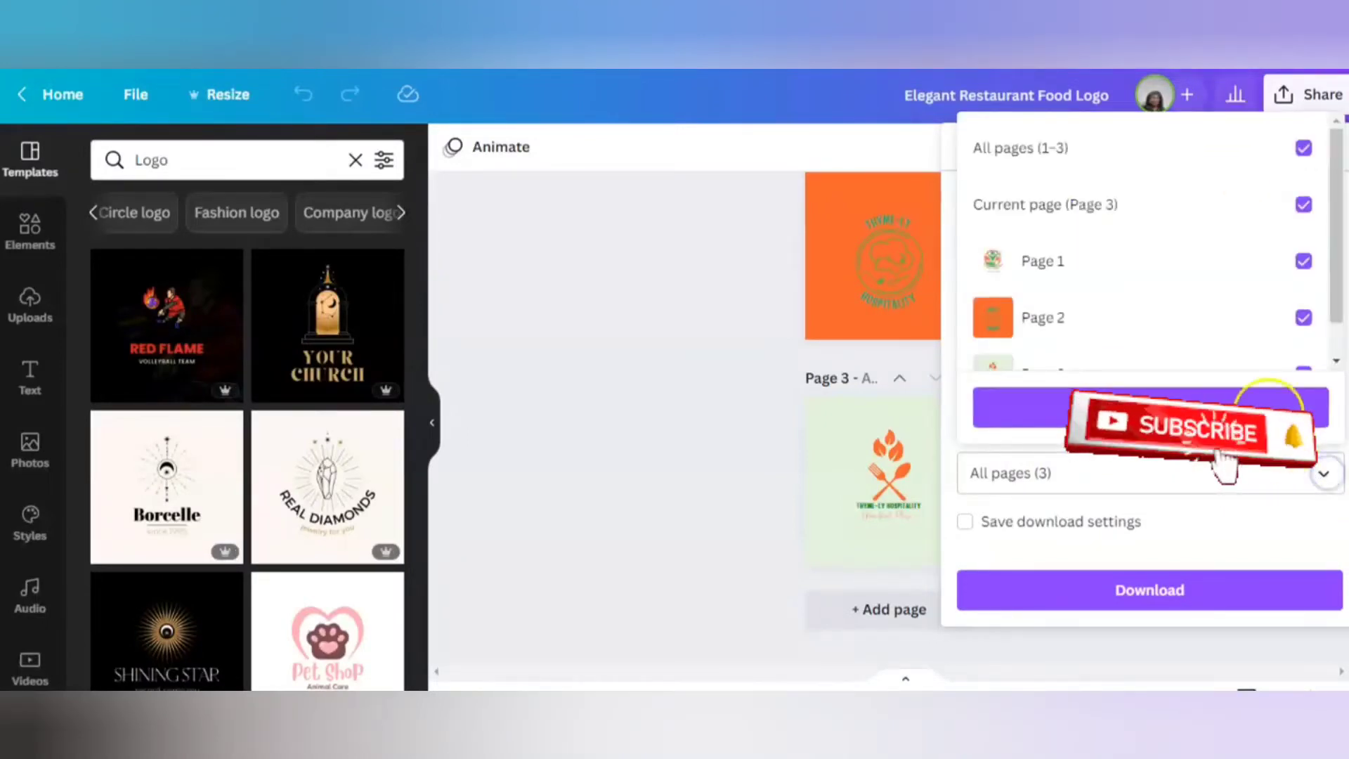
left_click(1304, 150)
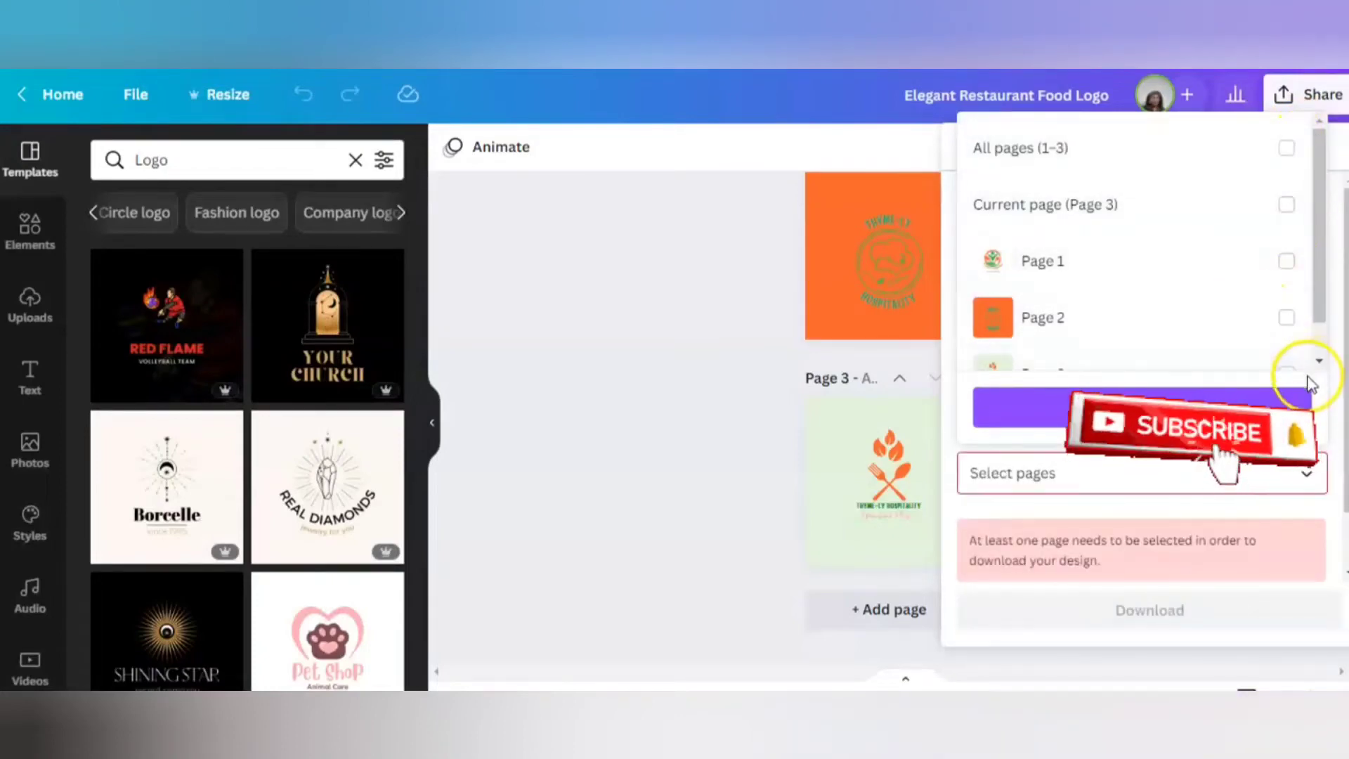
scroll(1319, 362, "down", 1)
left_click(1298, 335)
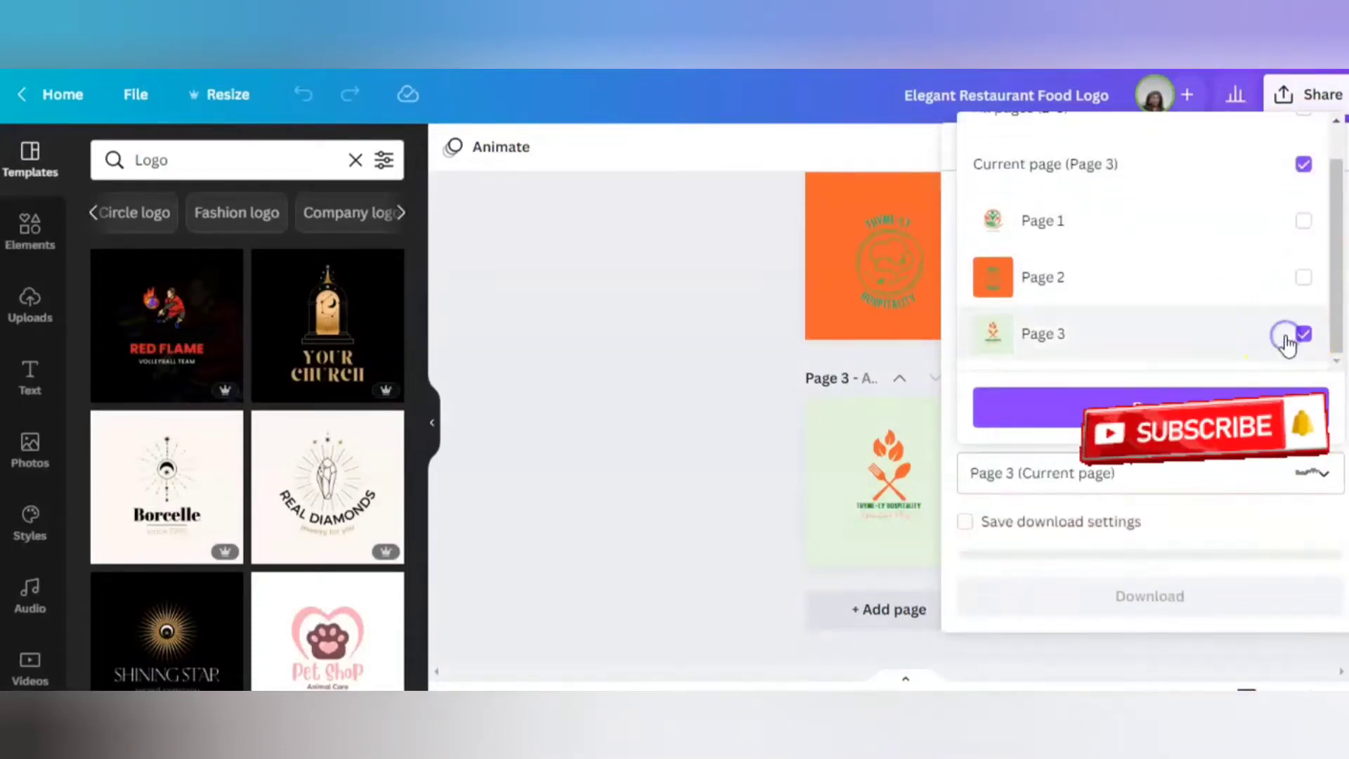
left_click(1223, 409)
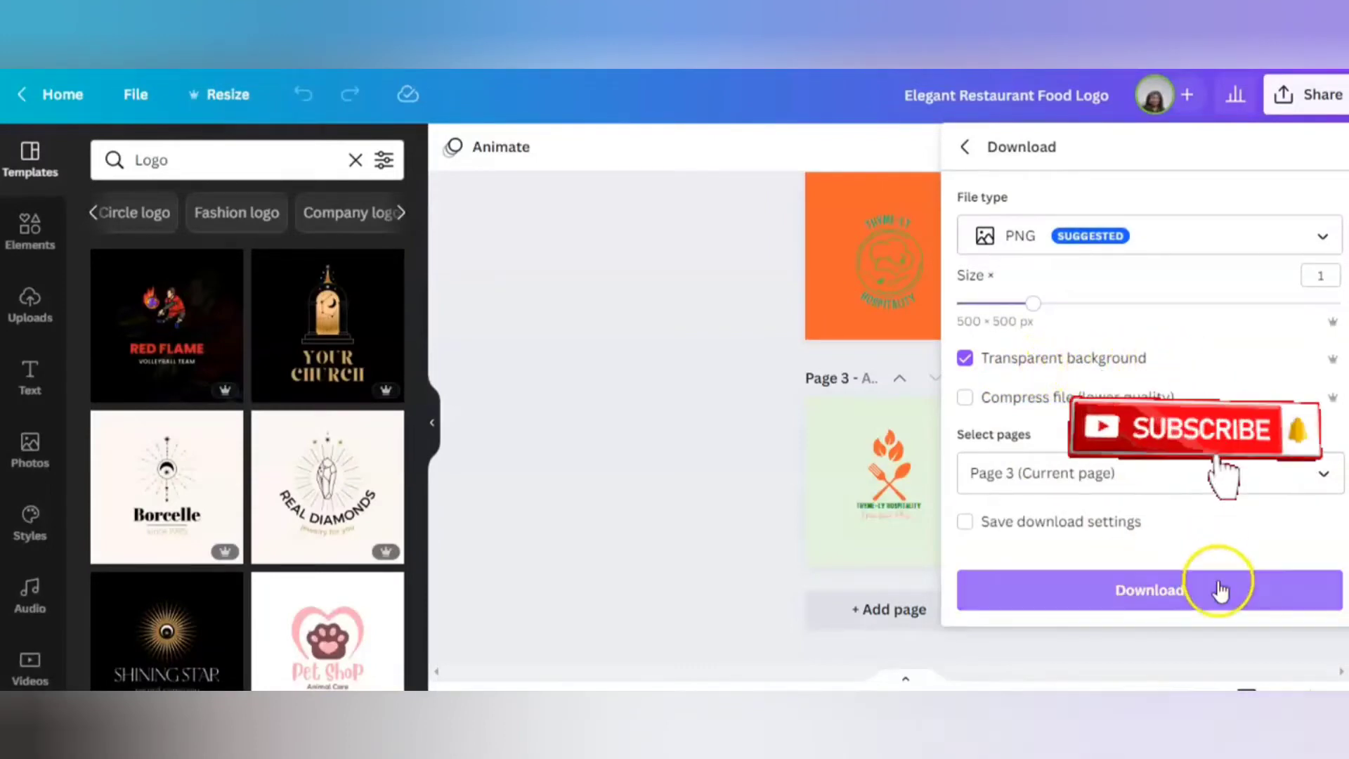
left_click(1189, 597)
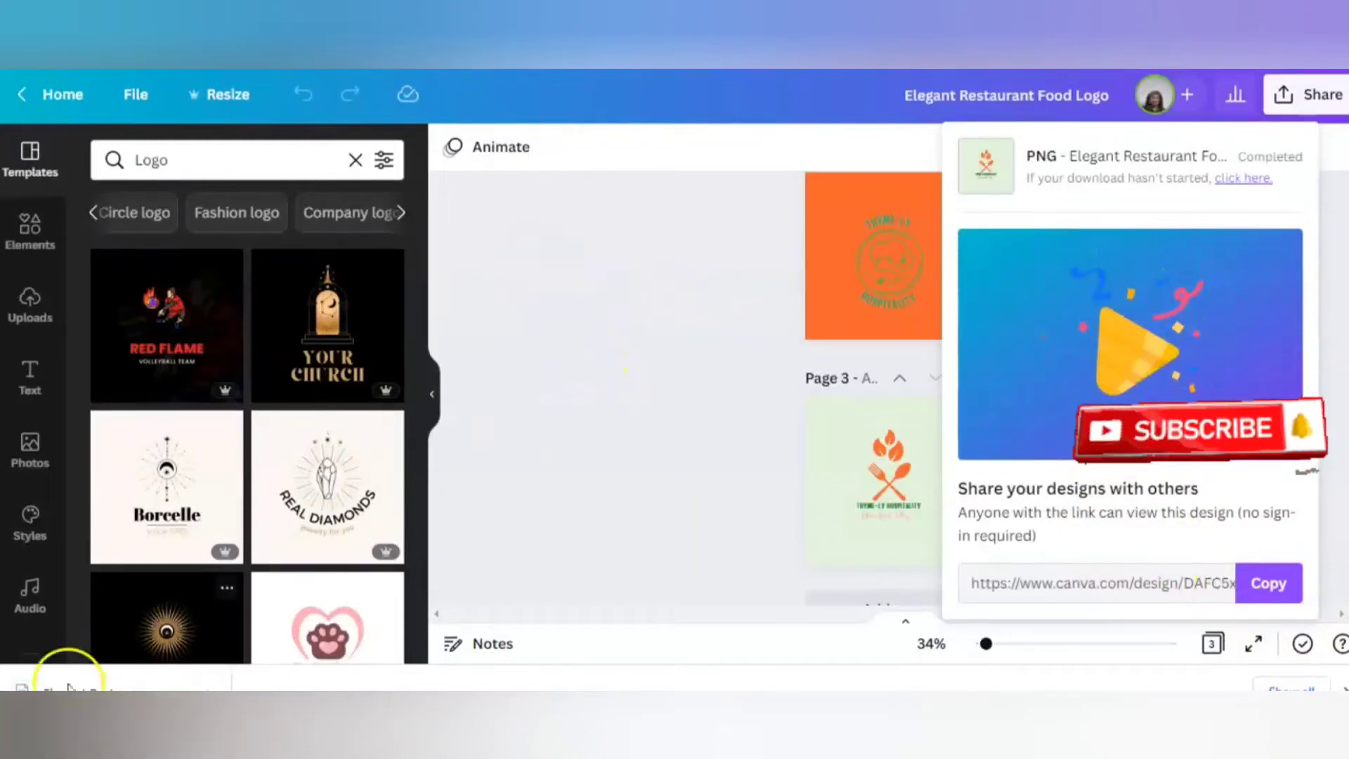
Open the downloaded logo PNG in the image viewer and inspect its transparent background up close.
left_click(106, 687)
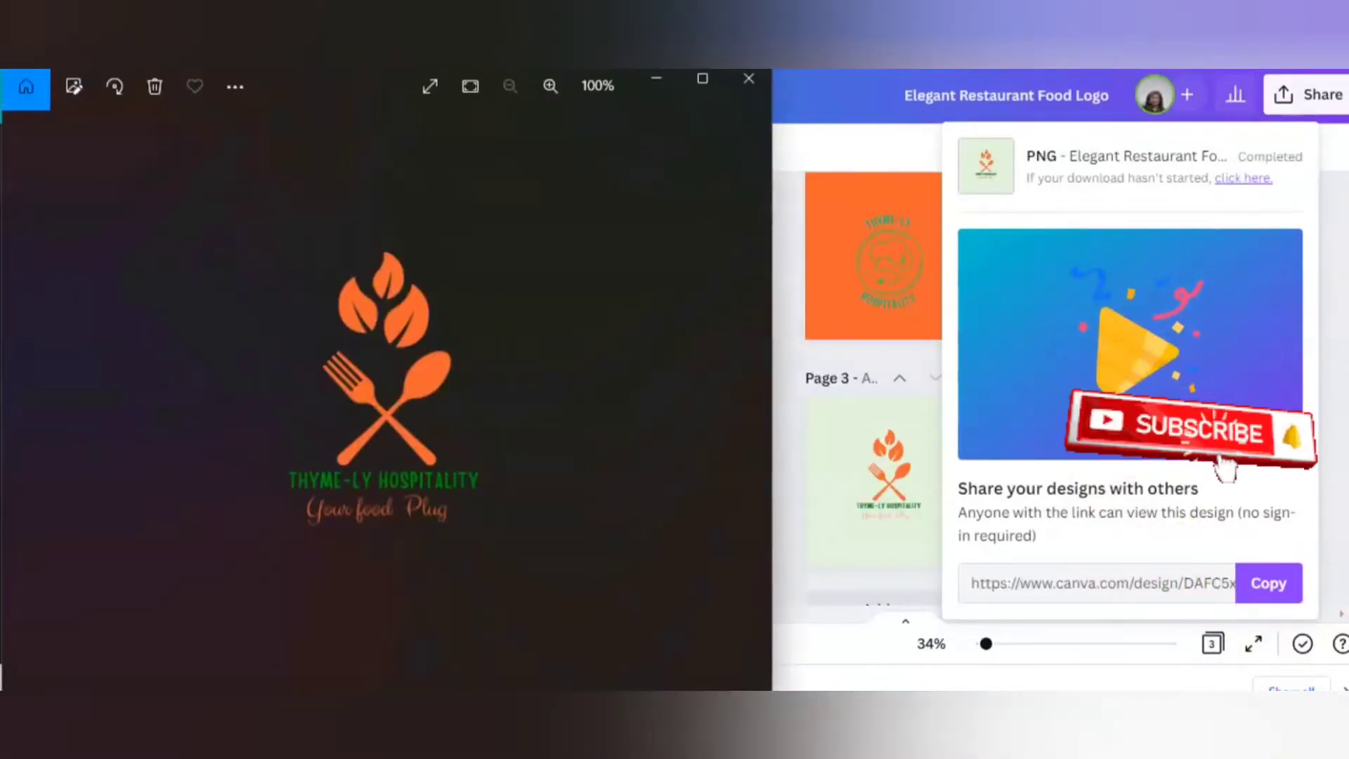
scroll(370, 433, "up", 3)
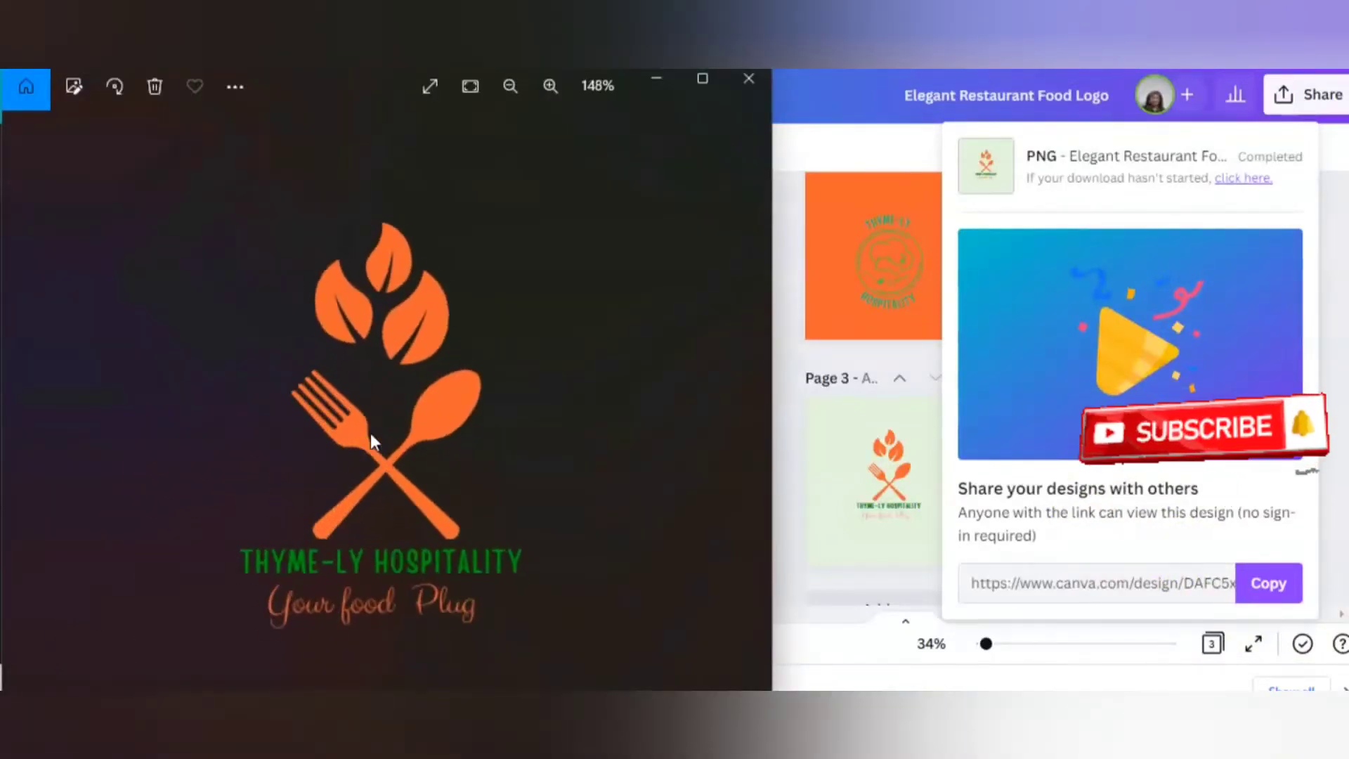
scroll(370, 433, "down", 3)
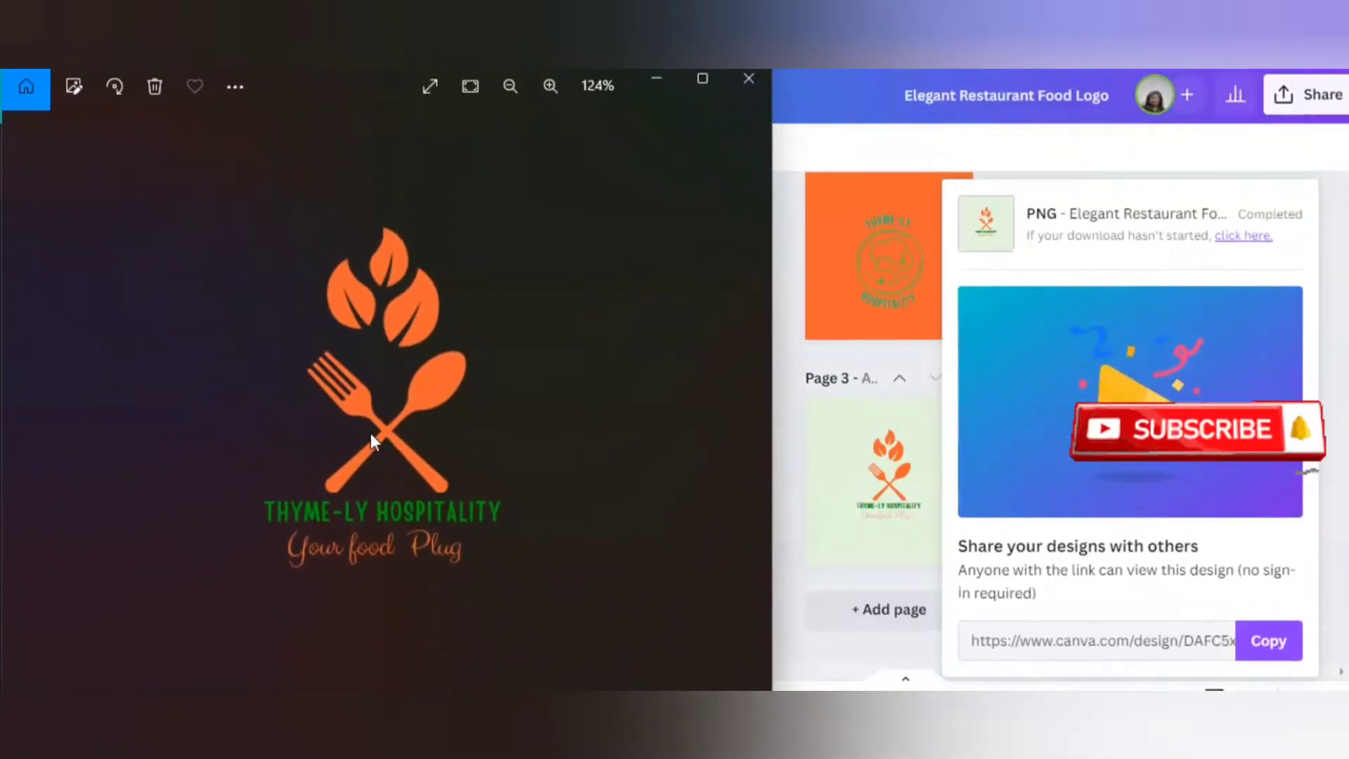
Save a copy of the logo as a PNG named Elegant Restaurant Food Logo (2) in Documents, and close the image viewer.
left_click(206, 132)
left_click(226, 85)
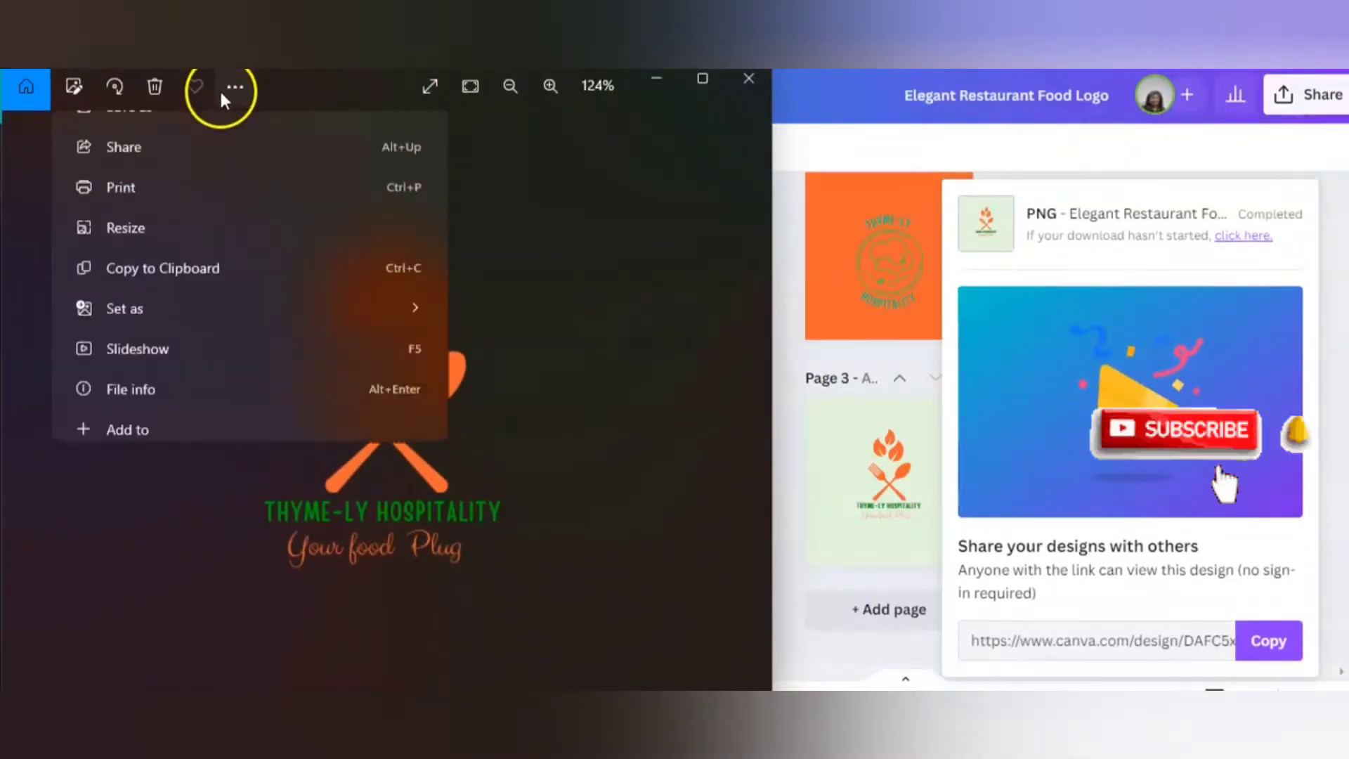
left_click(255, 139)
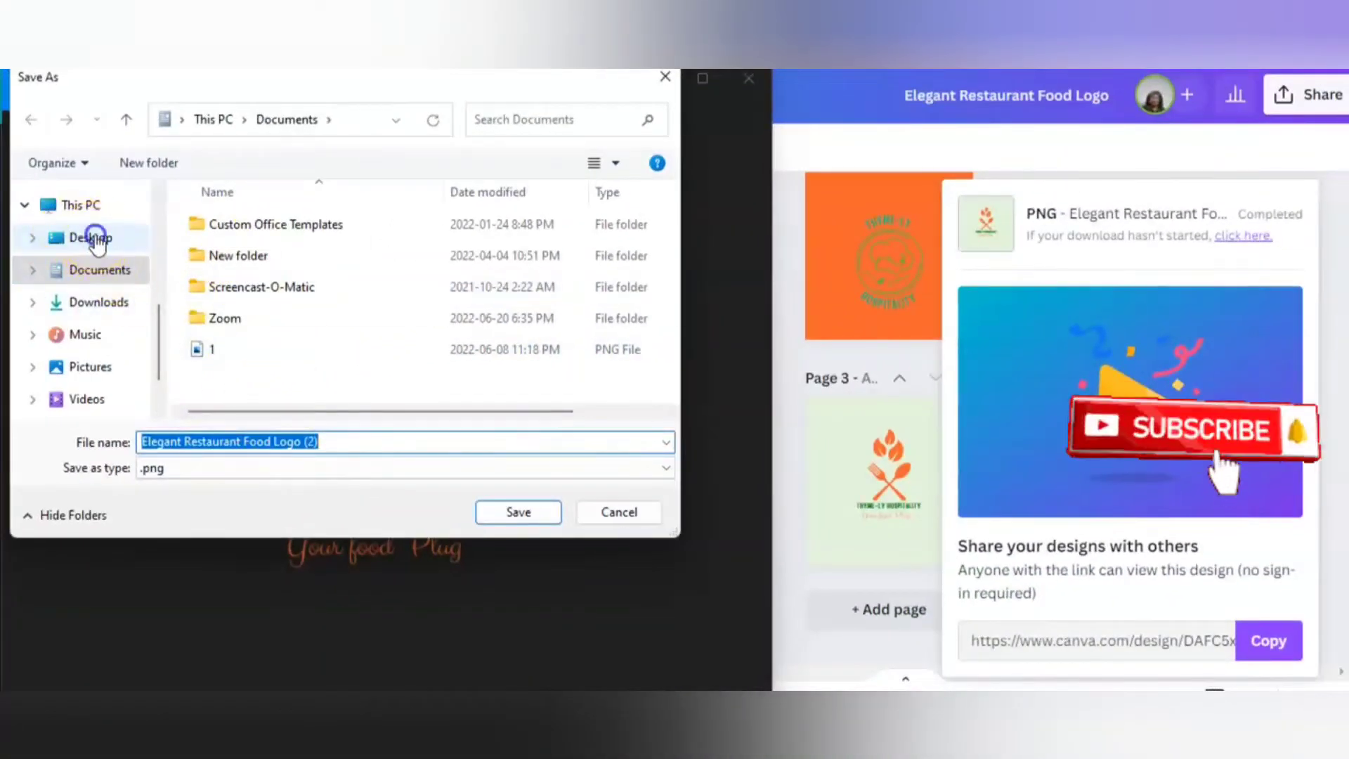
left_click(95, 239)
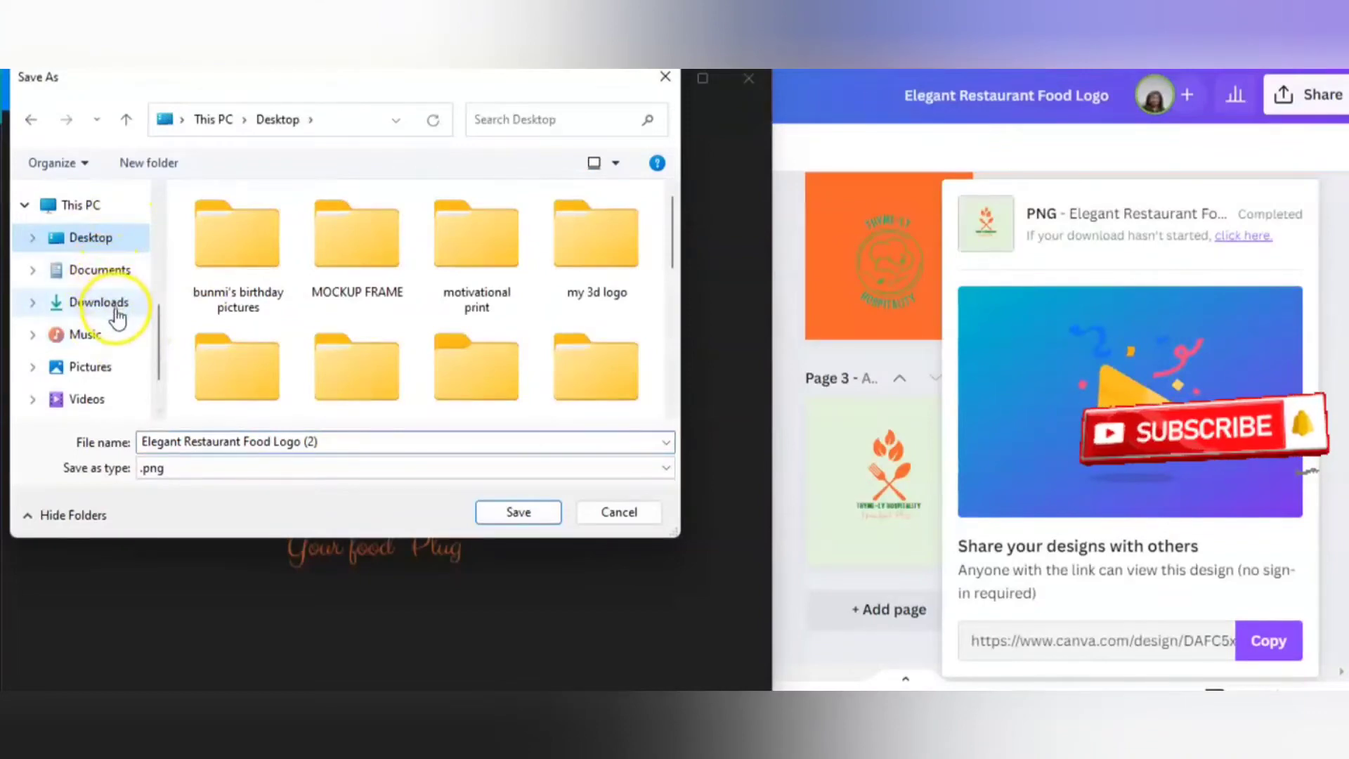
left_click(104, 272)
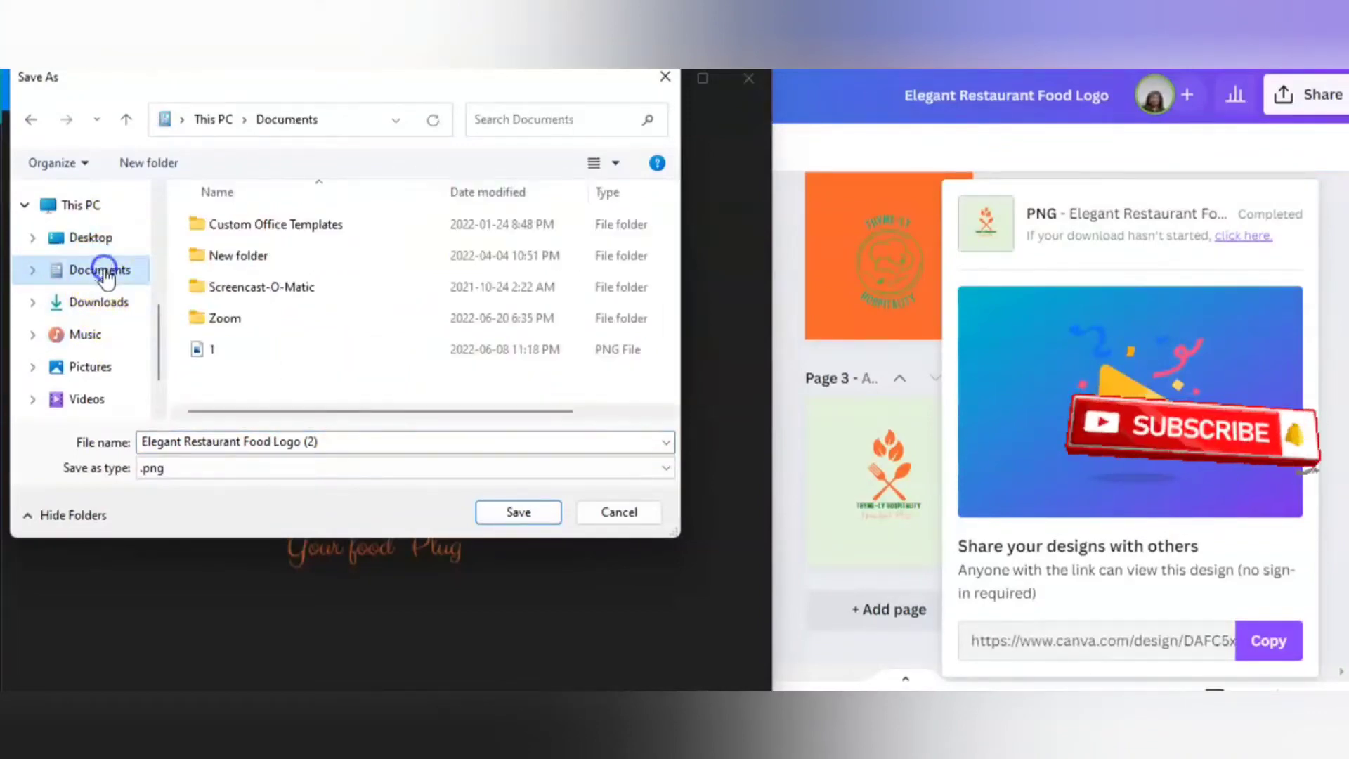
left_click(525, 515)
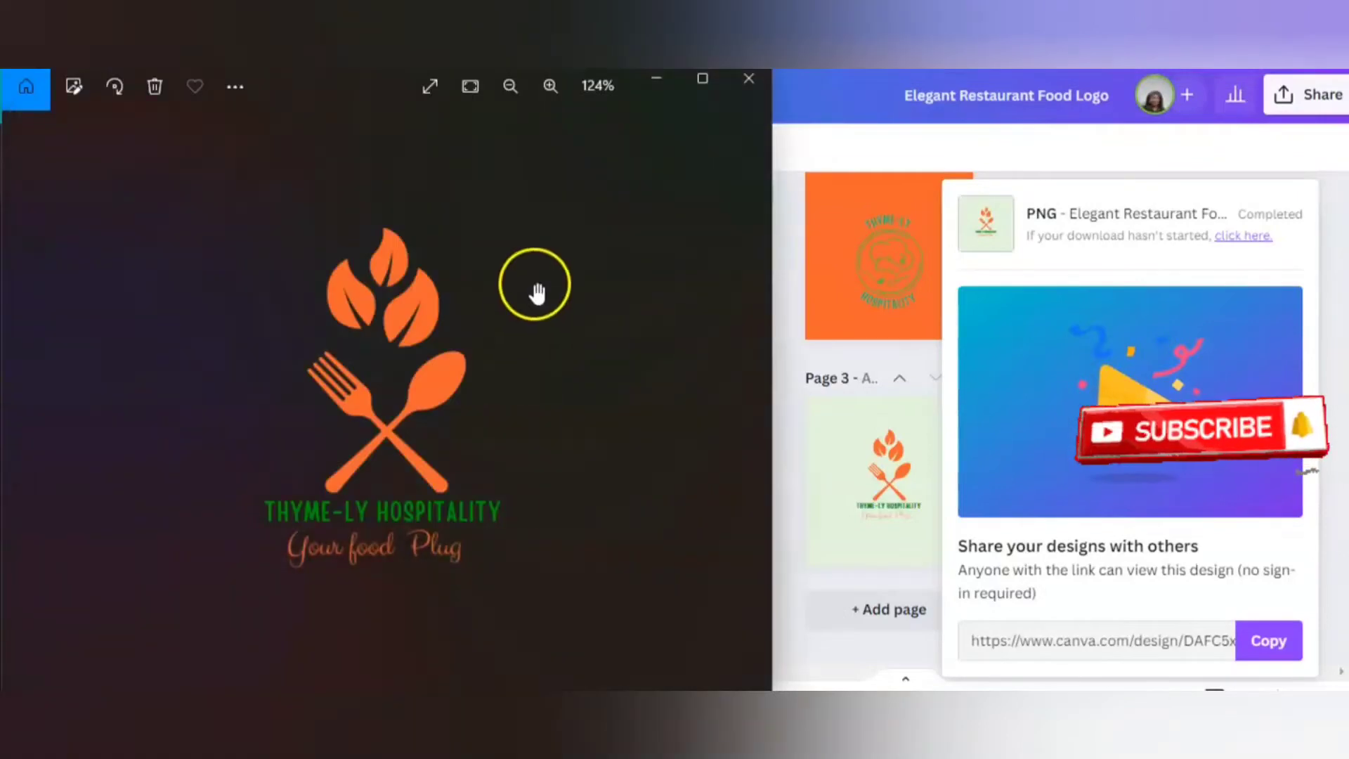
left_click(735, 78)
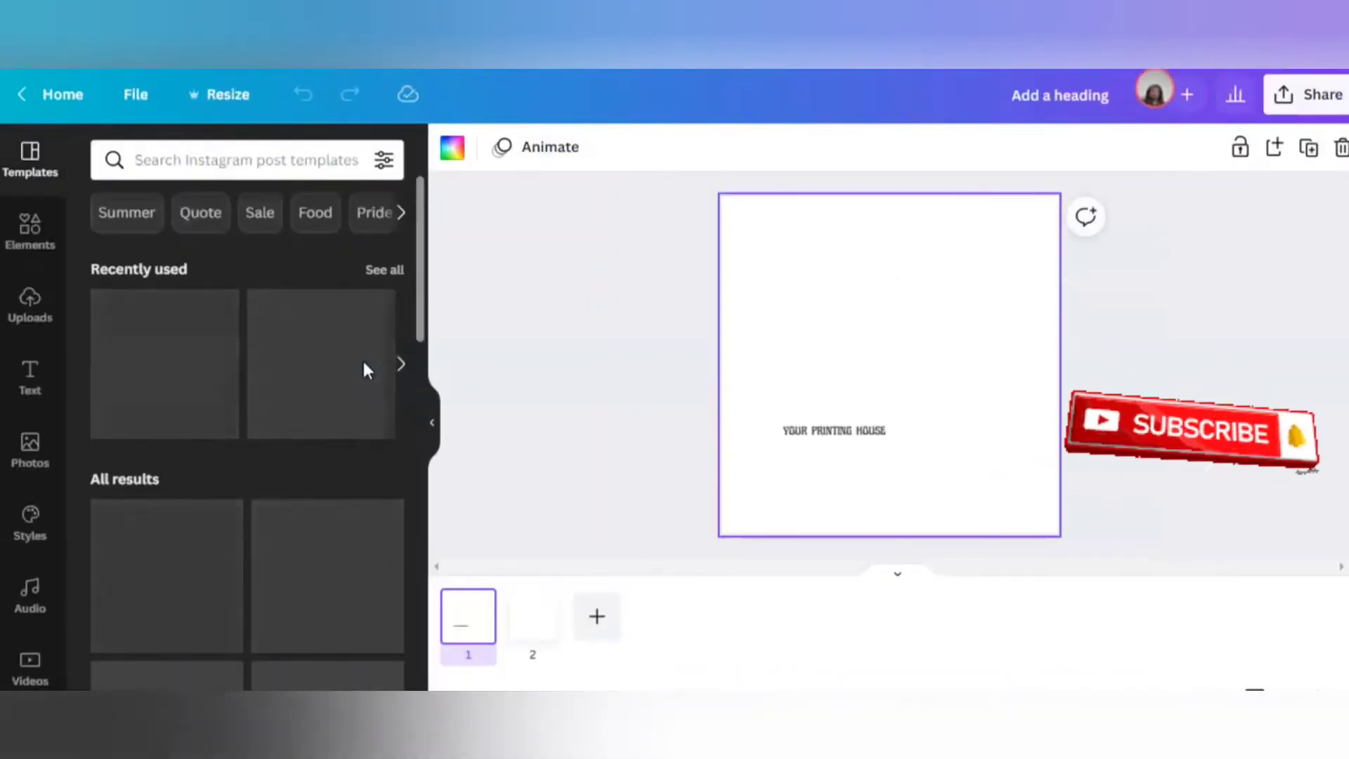
Inspect the grouped BP logo on page 1 of the Add a heading design and deselect it.
left_click(742, 222)
left_click(943, 411)
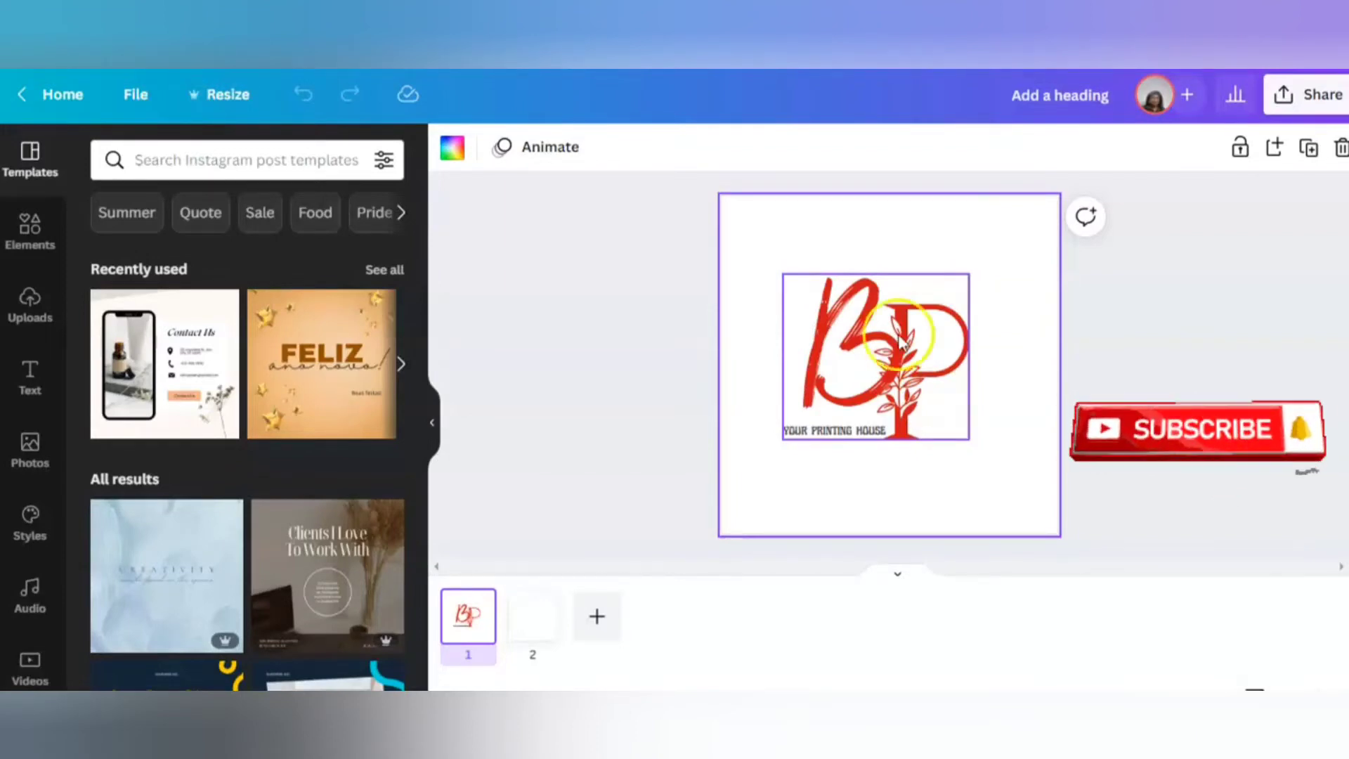
left_click(1014, 305)
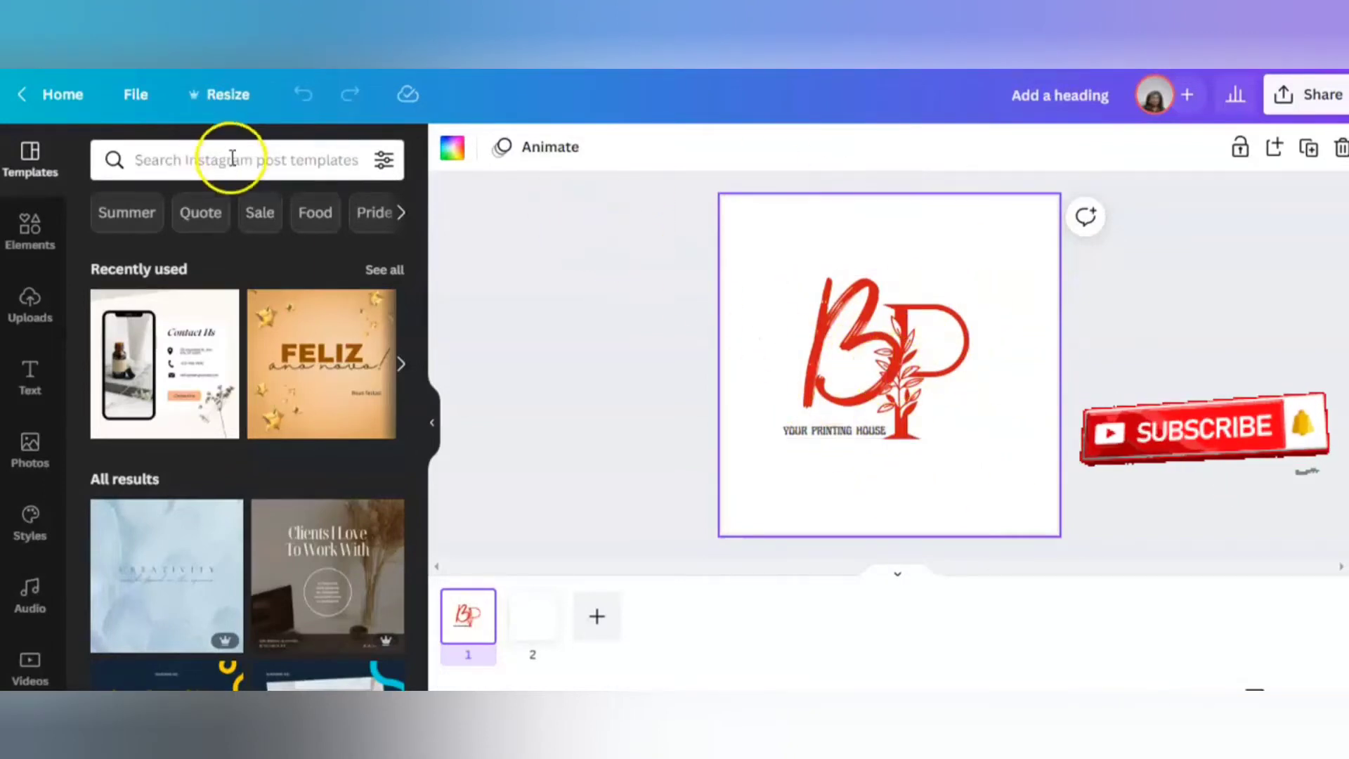
Search the elements library for "b" and browse the letter designs.
left_click(28, 229)
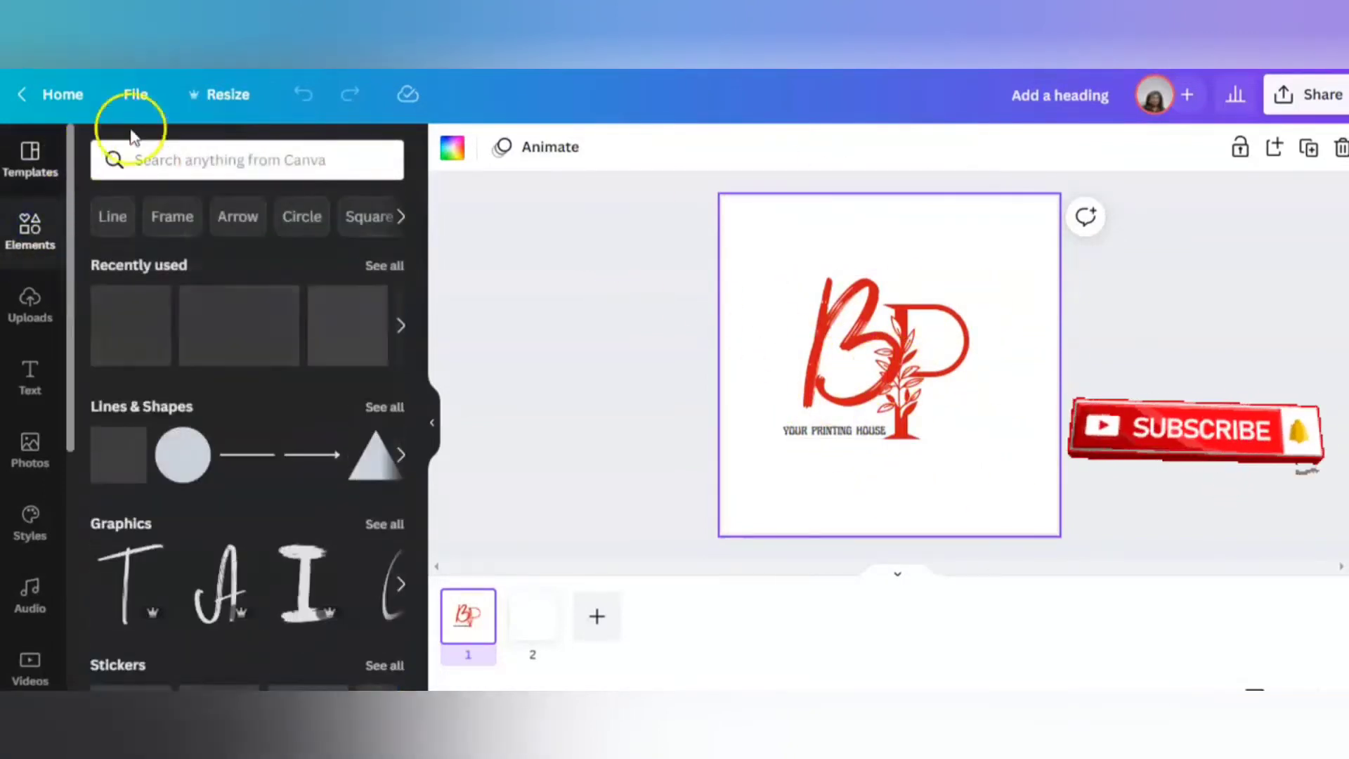
left_click(168, 166)
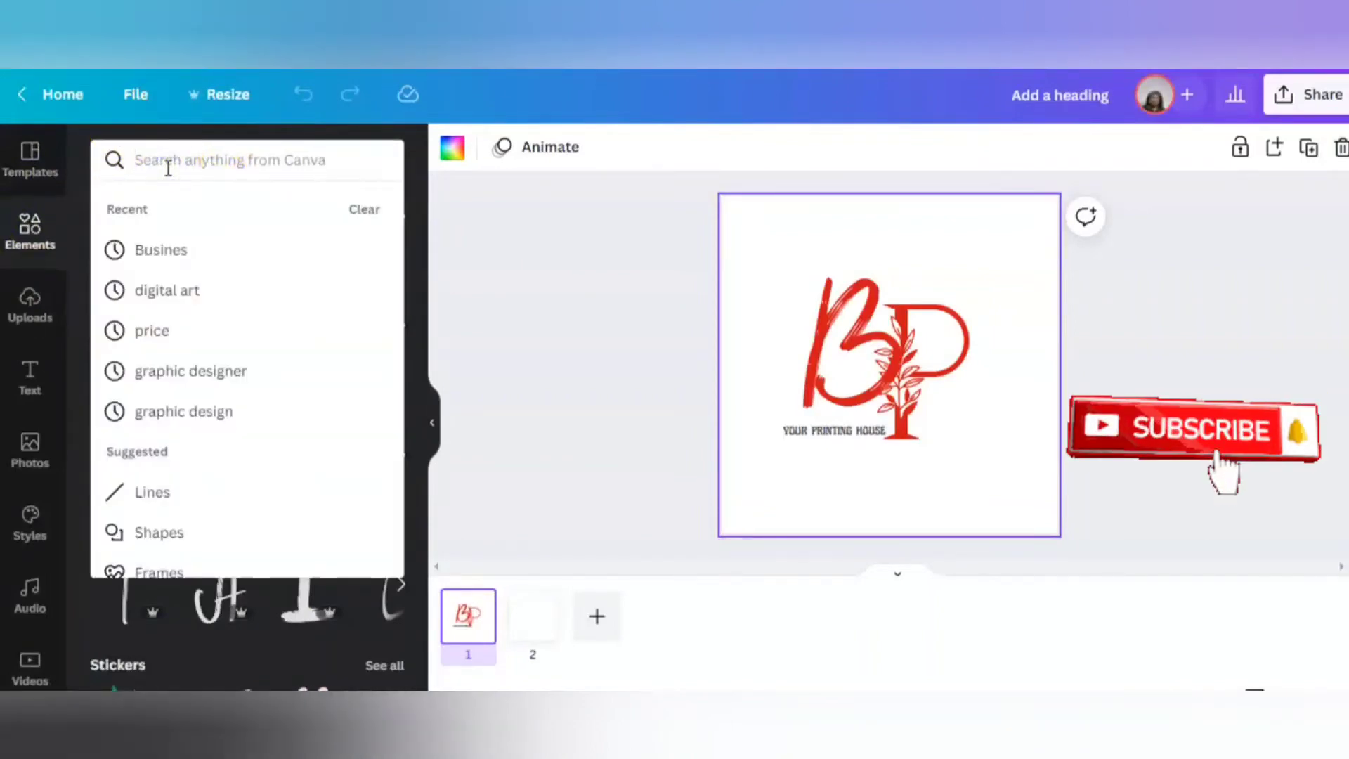
type("b")
key("Return")
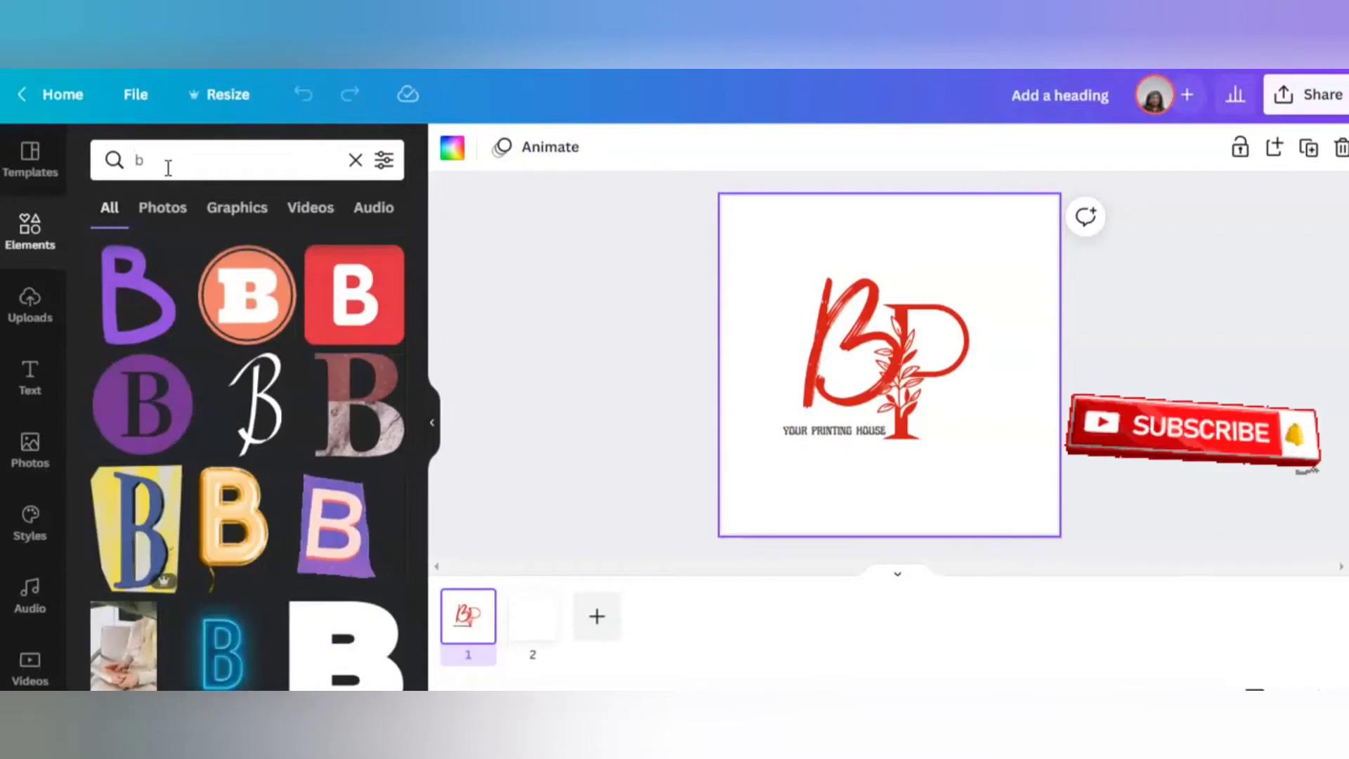
scroll(246, 457, "down", 5)
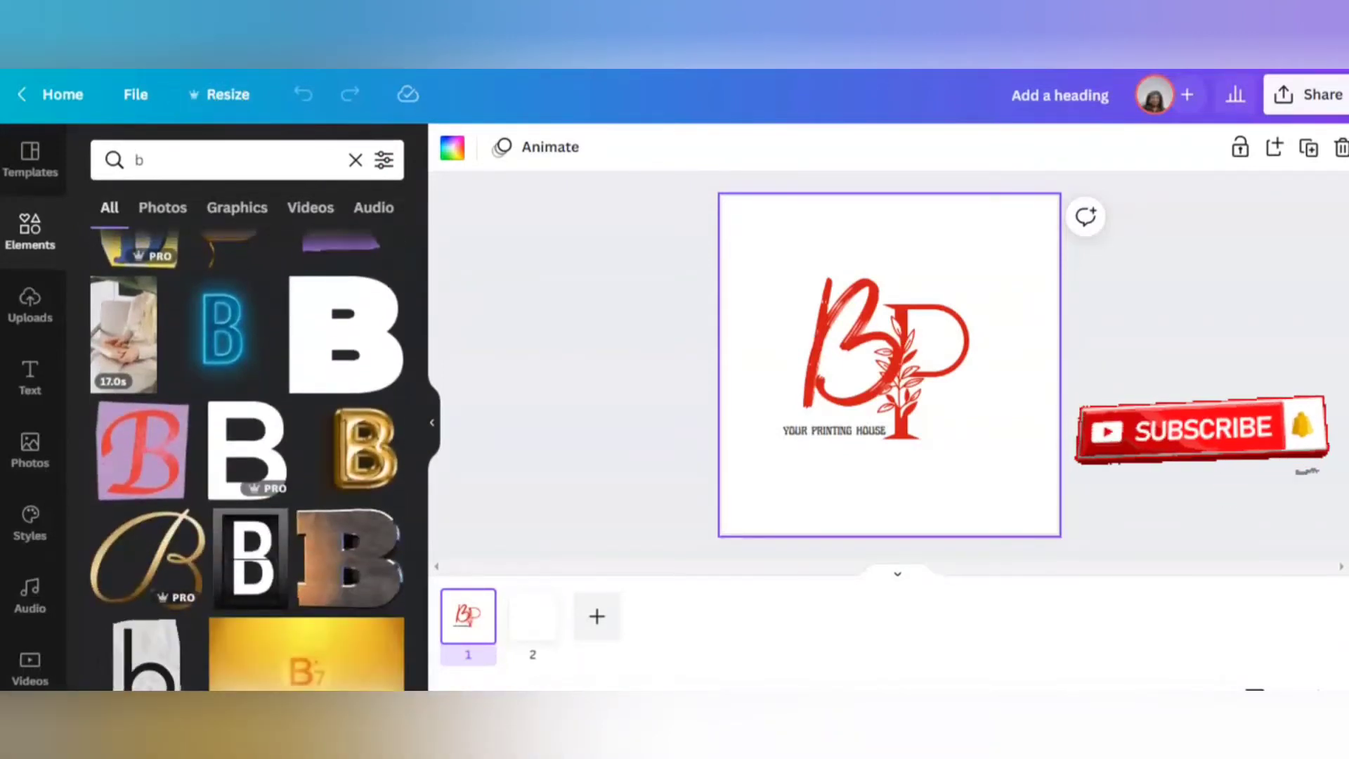
Select the letter B in the logo, view the list of available fonts, and close it without changing the font.
left_click(853, 344)
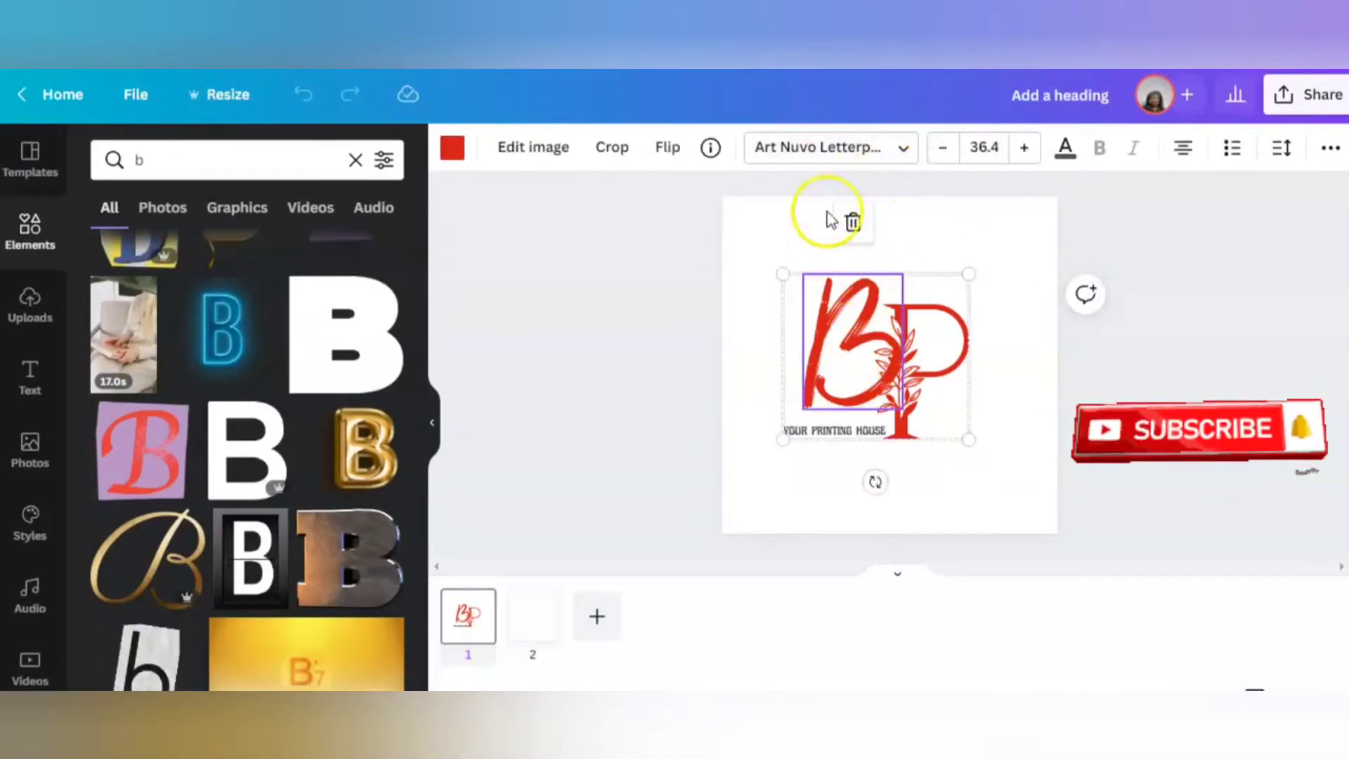
left_click(905, 148)
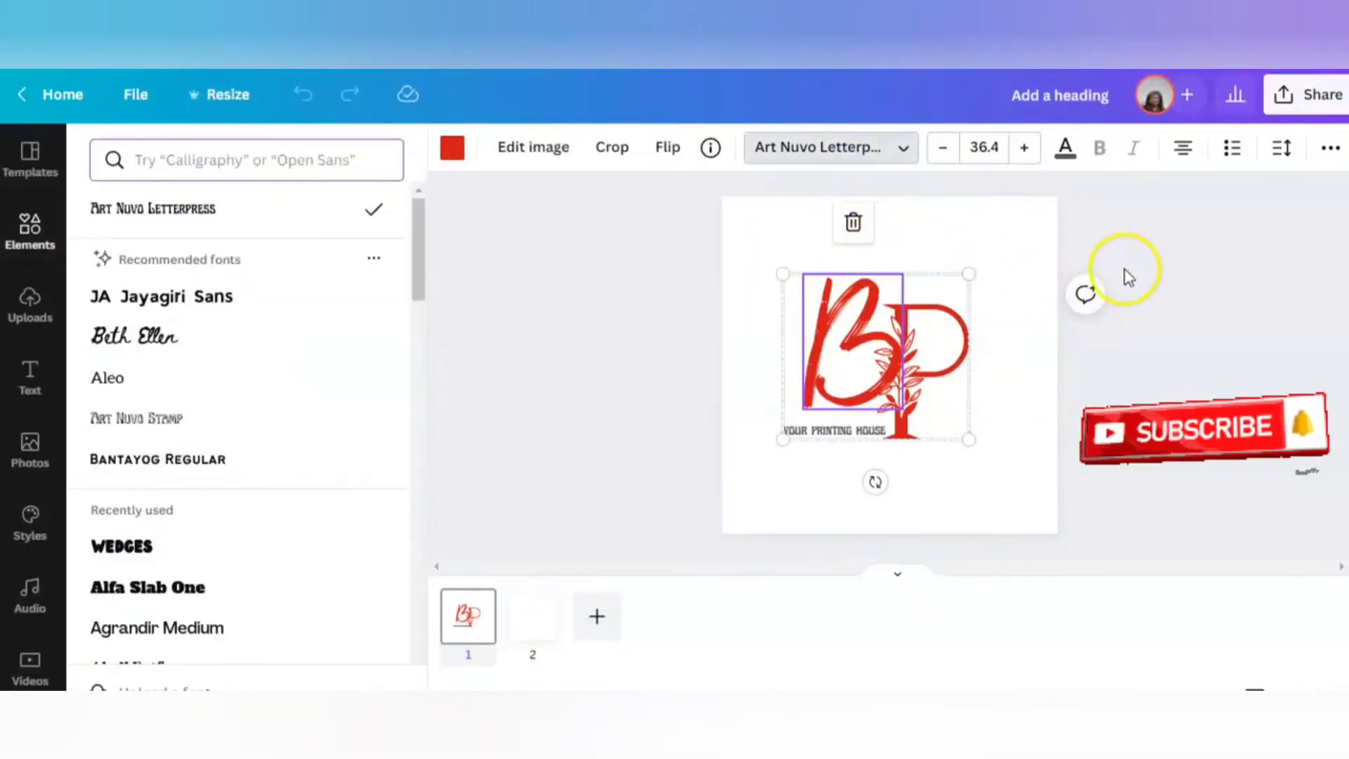
left_click(618, 323)
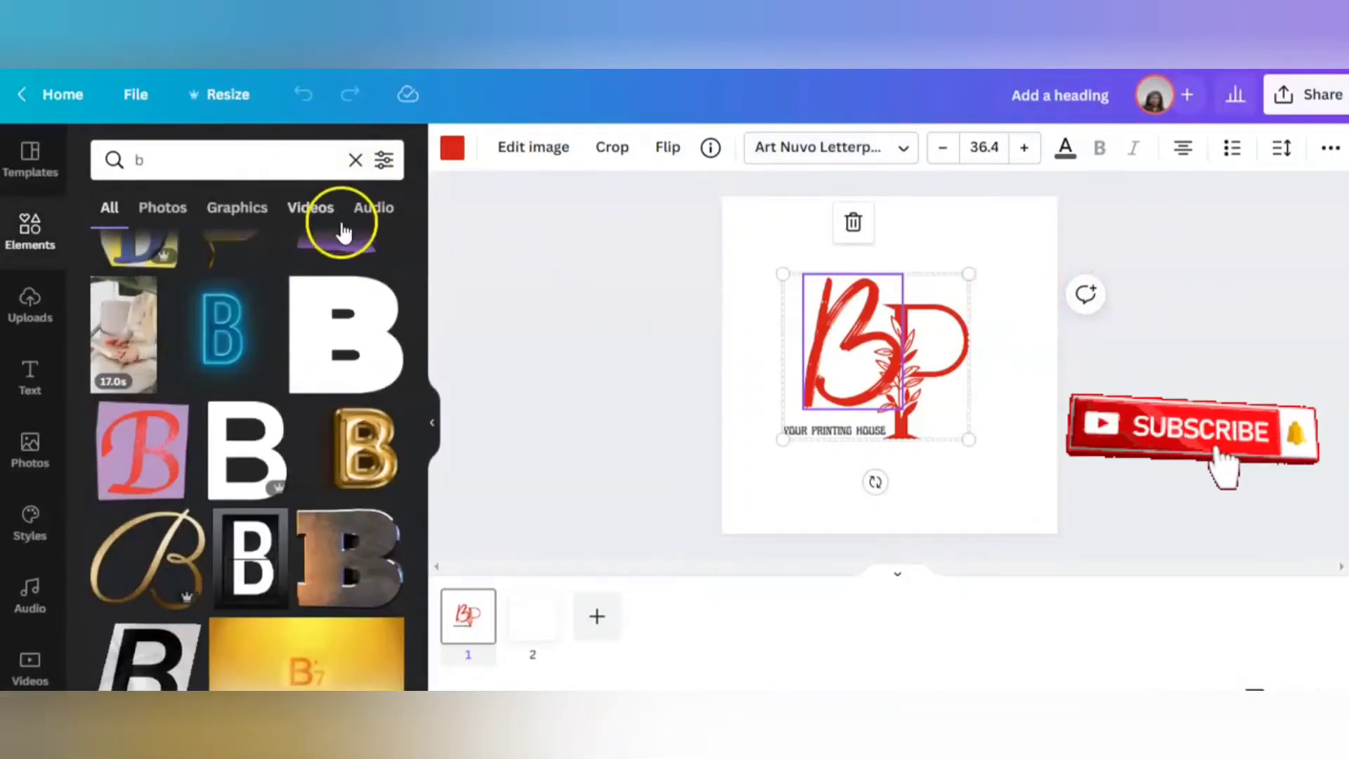
Find the white brush-style letter B further down the results and view its details.
scroll(347, 222, "down", 5)
scroll(248, 421, "down", 5)
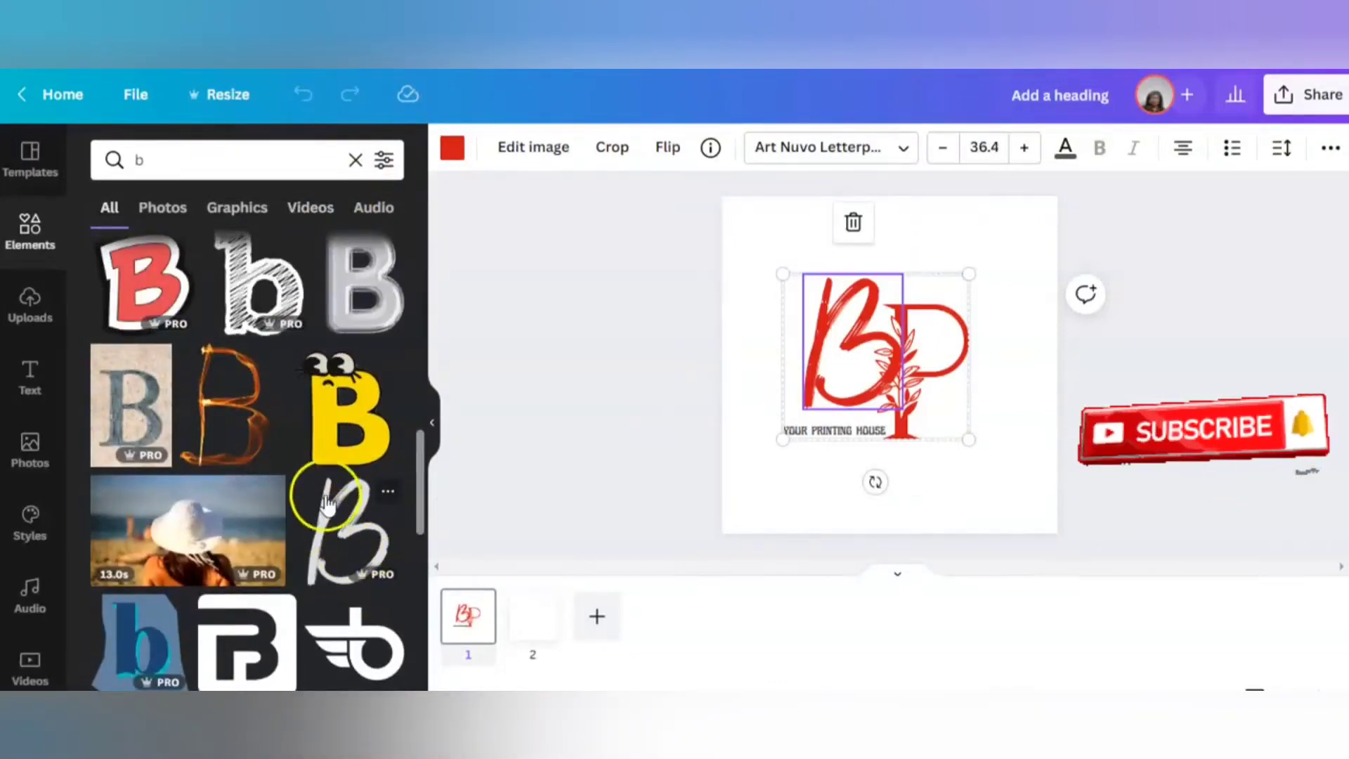
left_click(387, 490)
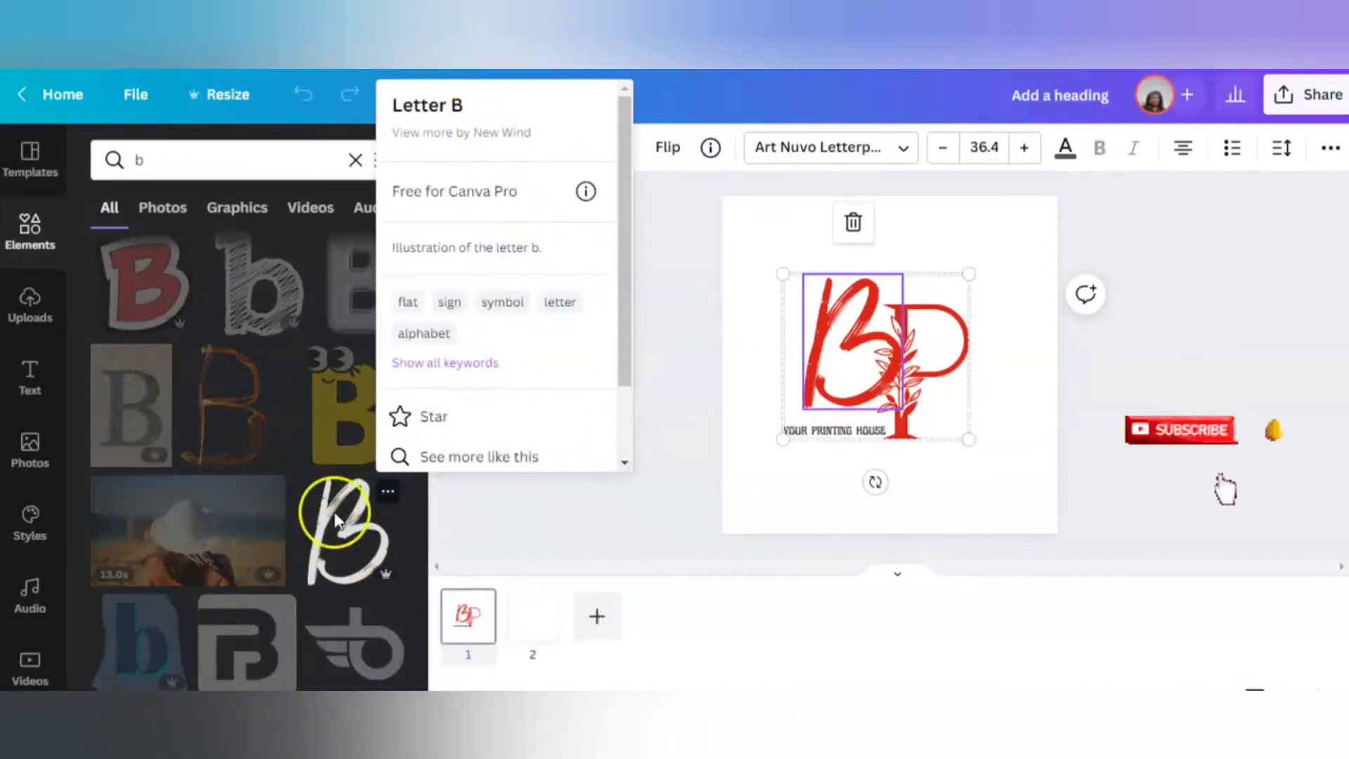
left_click(518, 548)
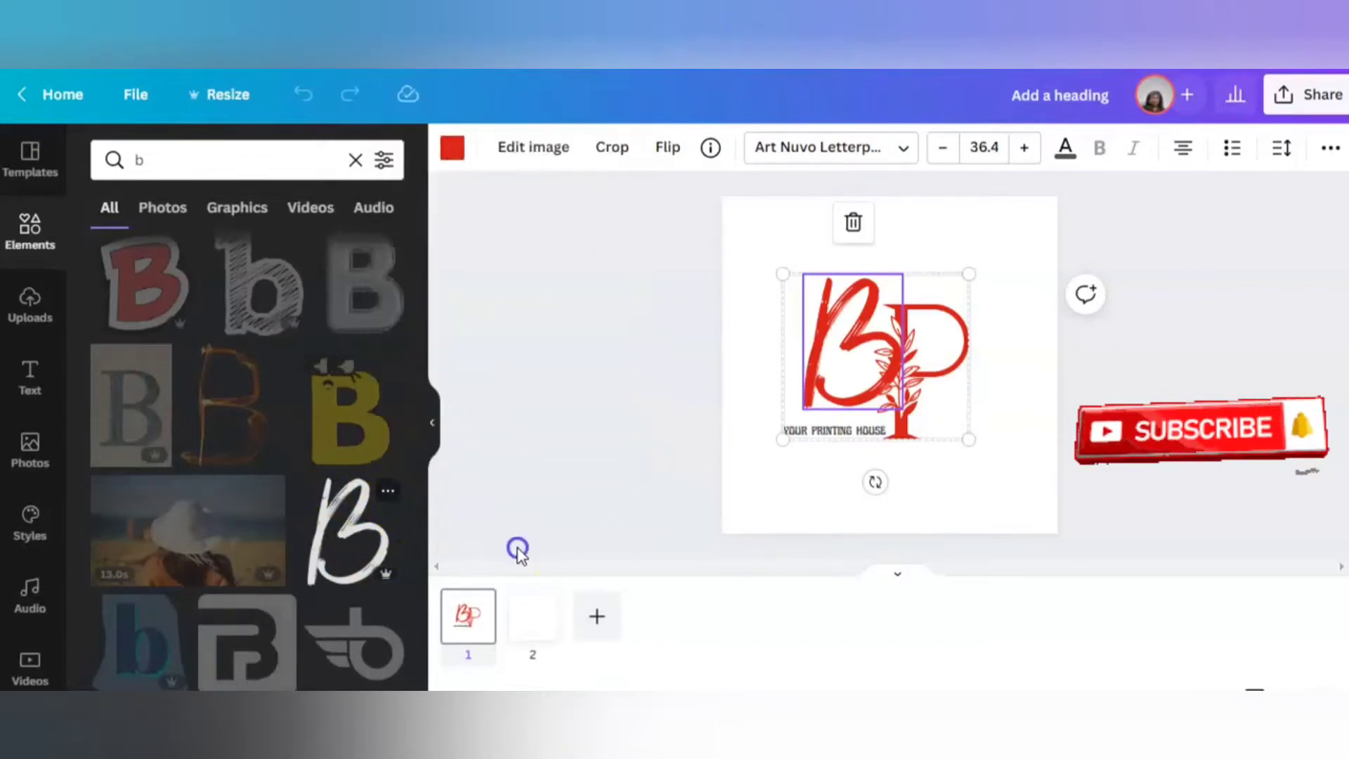
Search the elements library for "p" and look through the letter P designs for one like the leafy P in the logo.
left_click(355, 159)
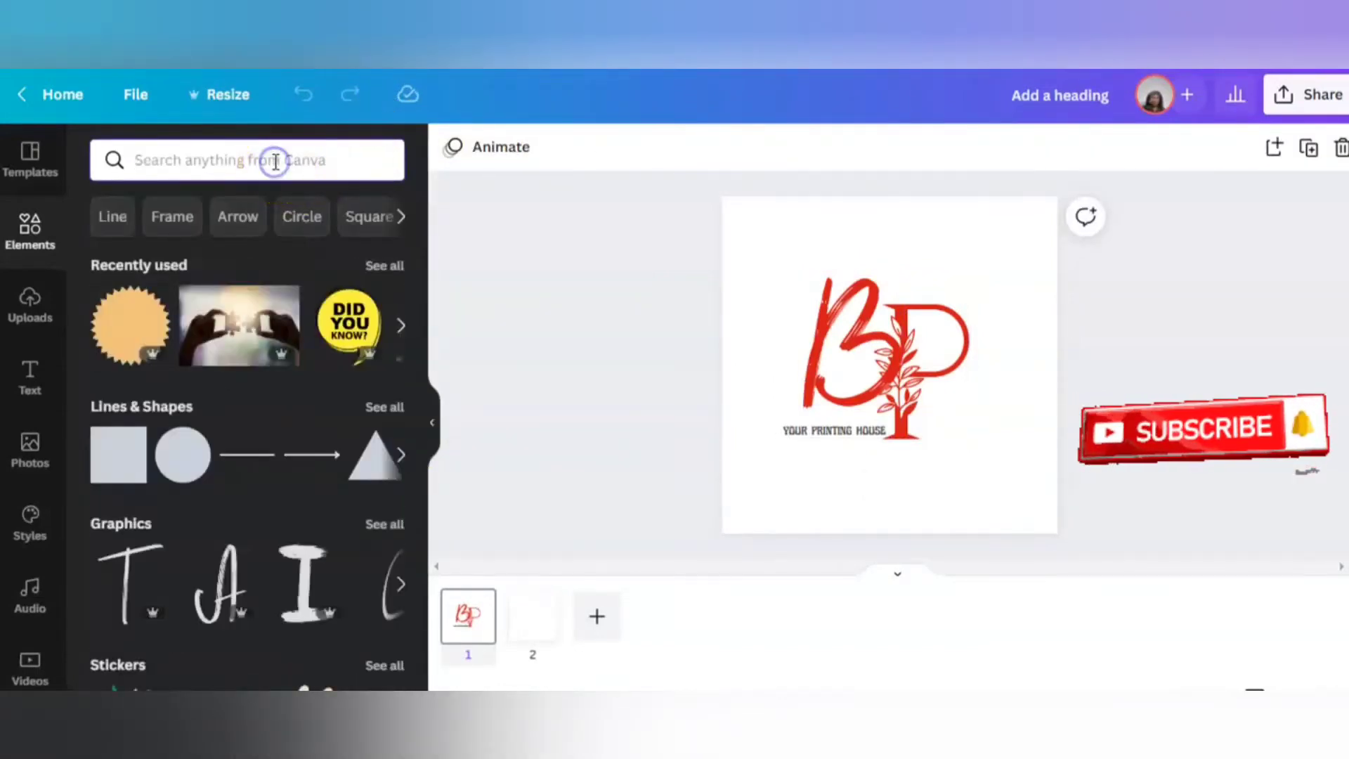
left_click(275, 160)
type("p")
key("Return")
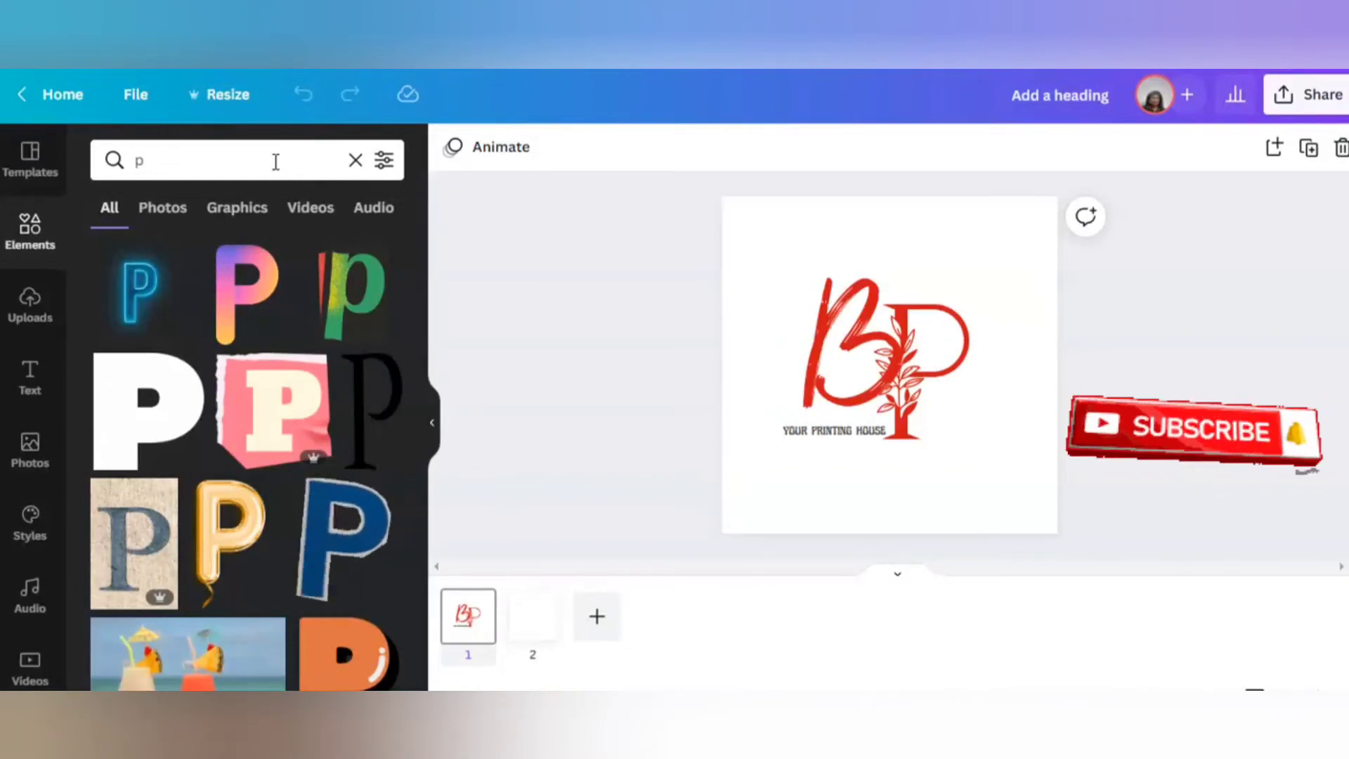
scroll(246, 457, "down", 15)
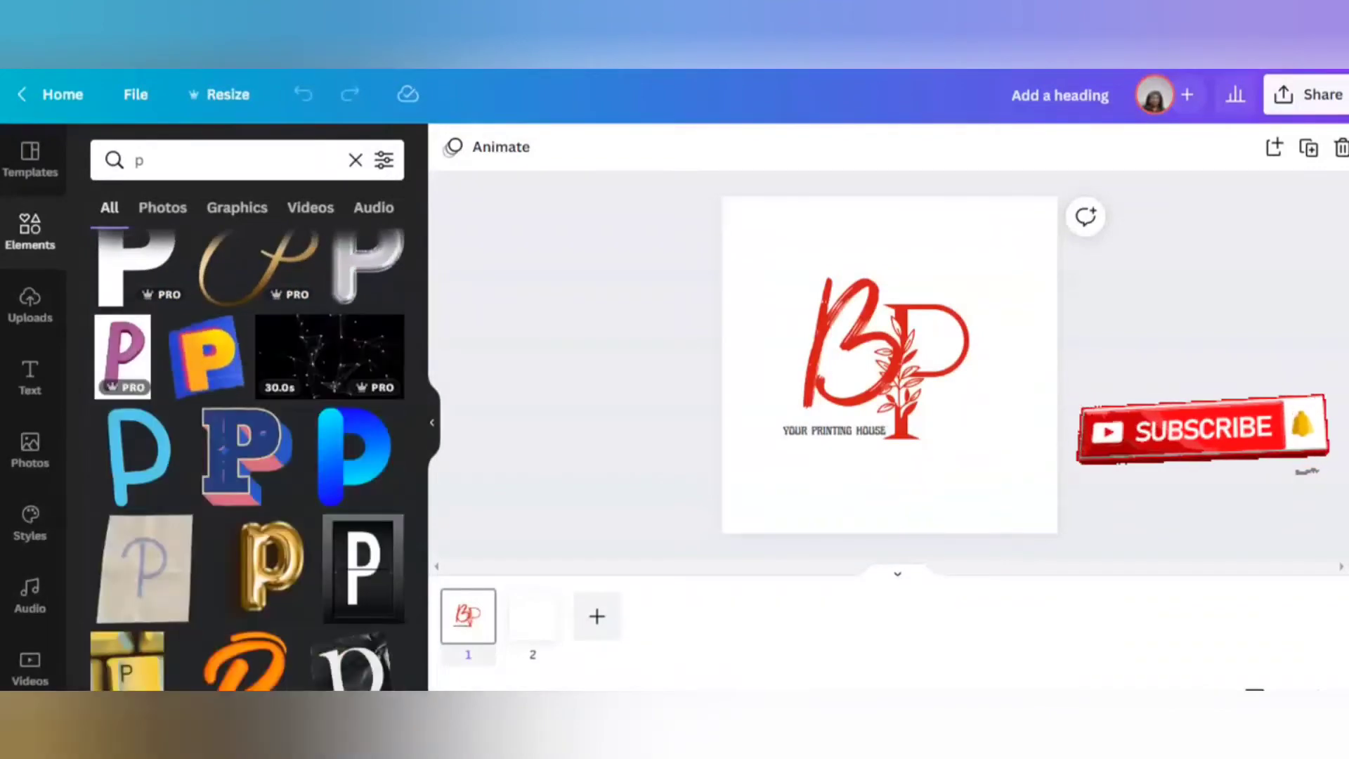
scroll(246, 456, "down", 6)
scroll(246, 456, "down", 8)
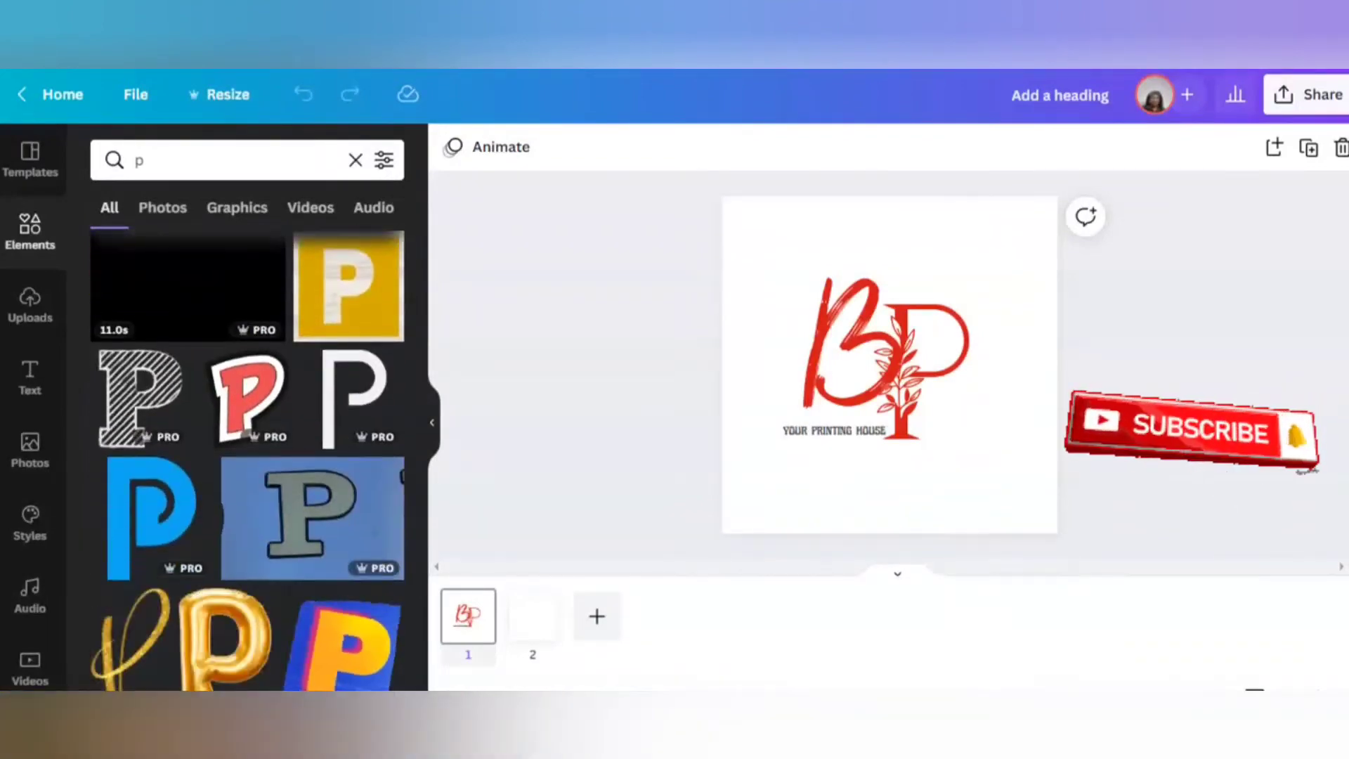
scroll(246, 457, "down", 8)
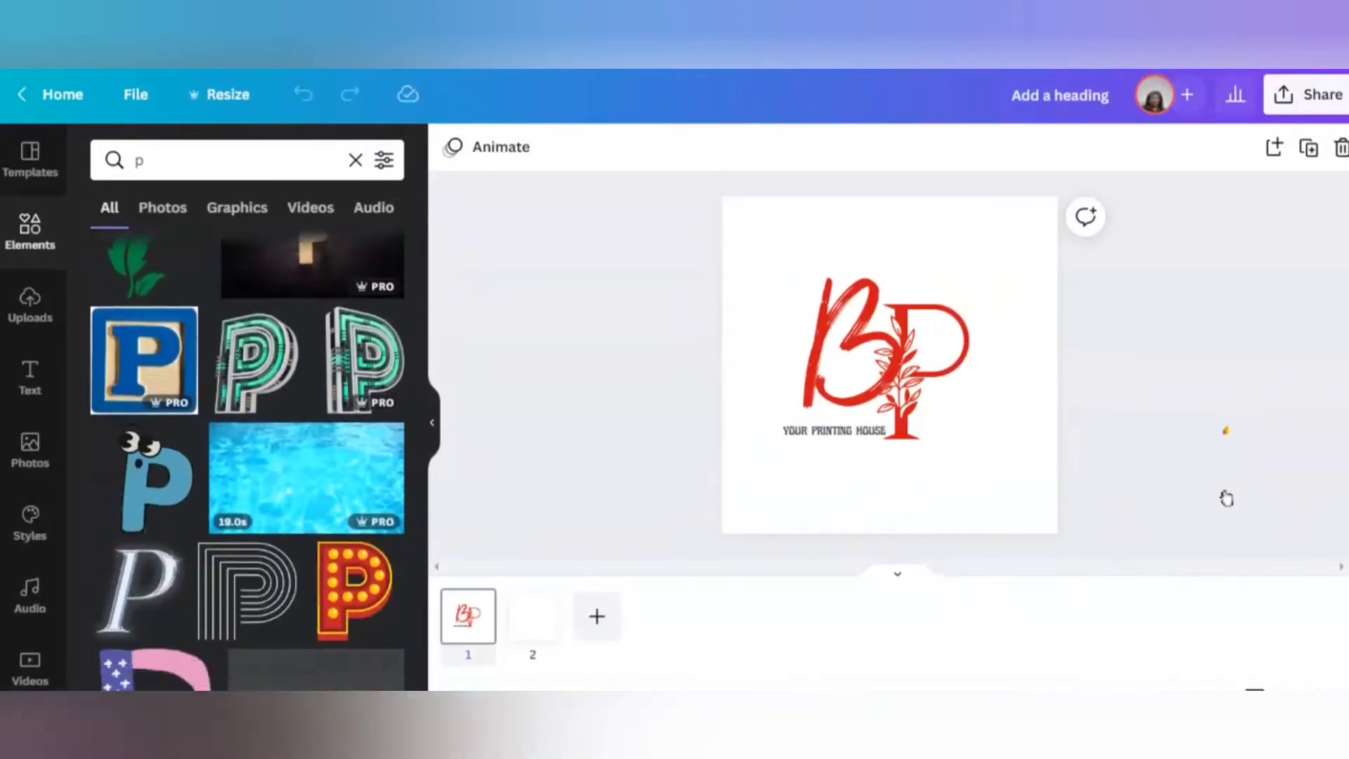
scroll(246, 457, "down", 4)
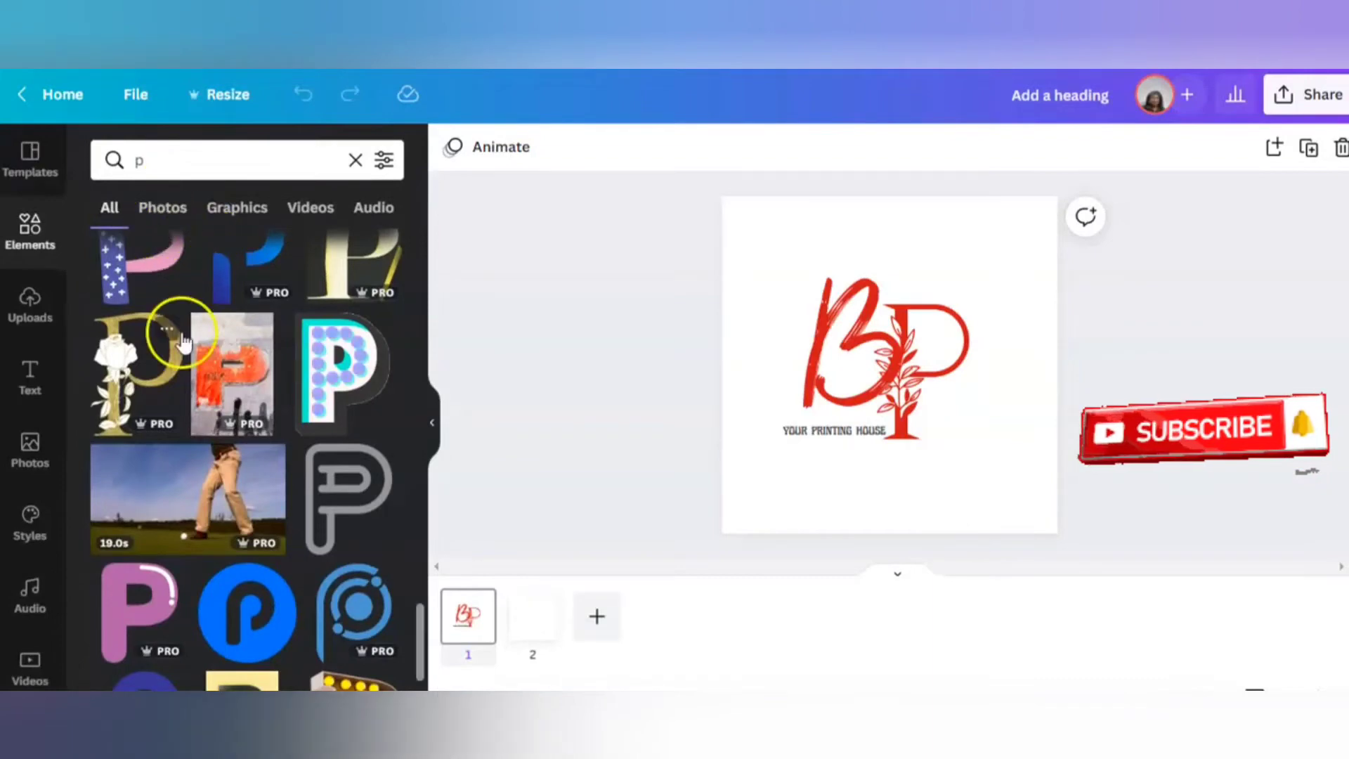
scroll(355, 473, "down", 6)
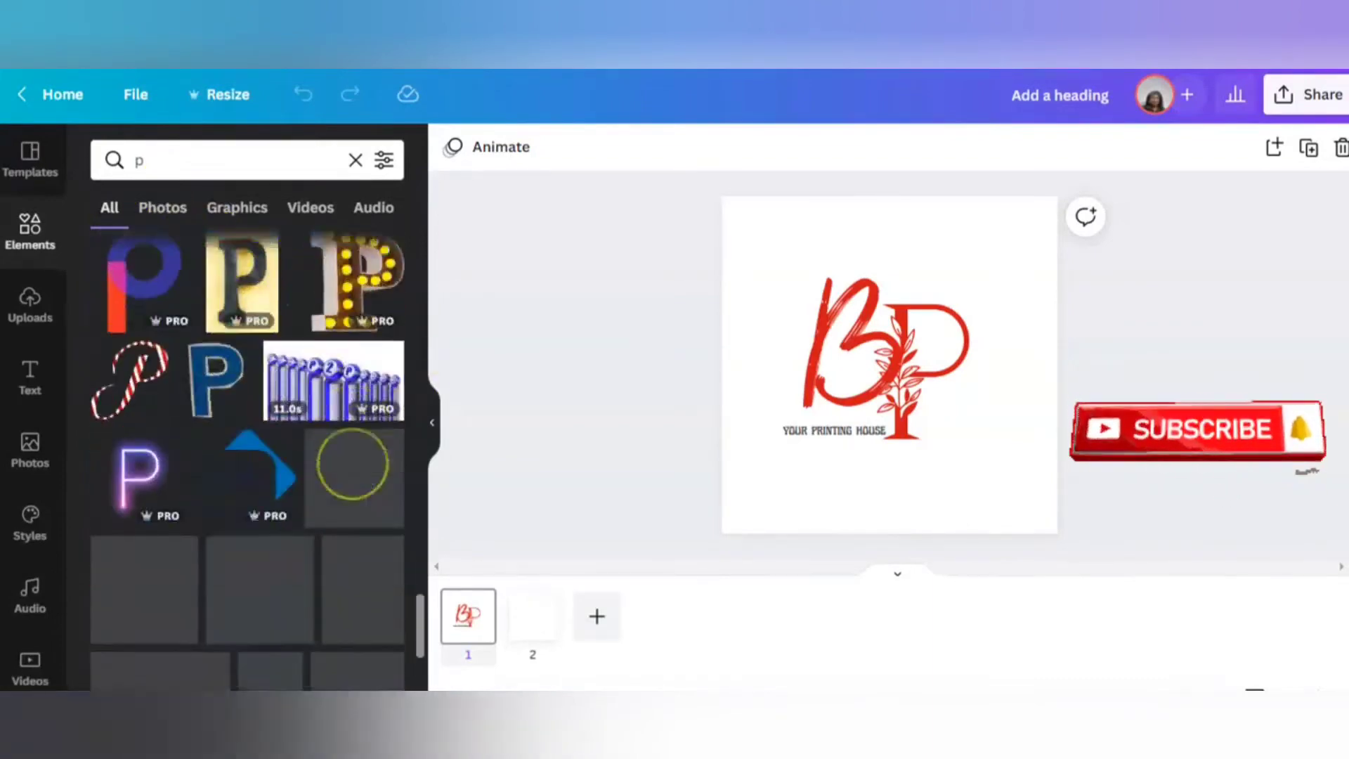
scroll(246, 456, "down", 8)
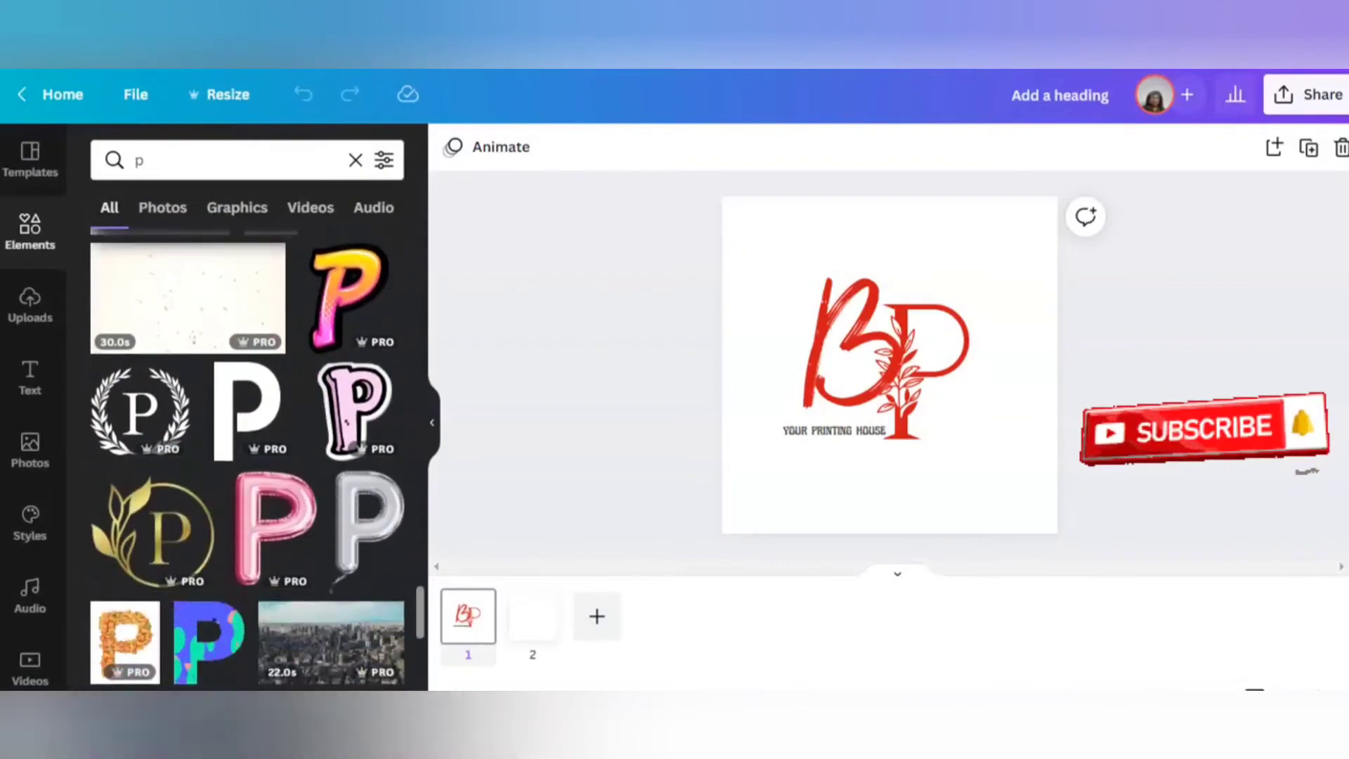
scroll(246, 457, "down", 6)
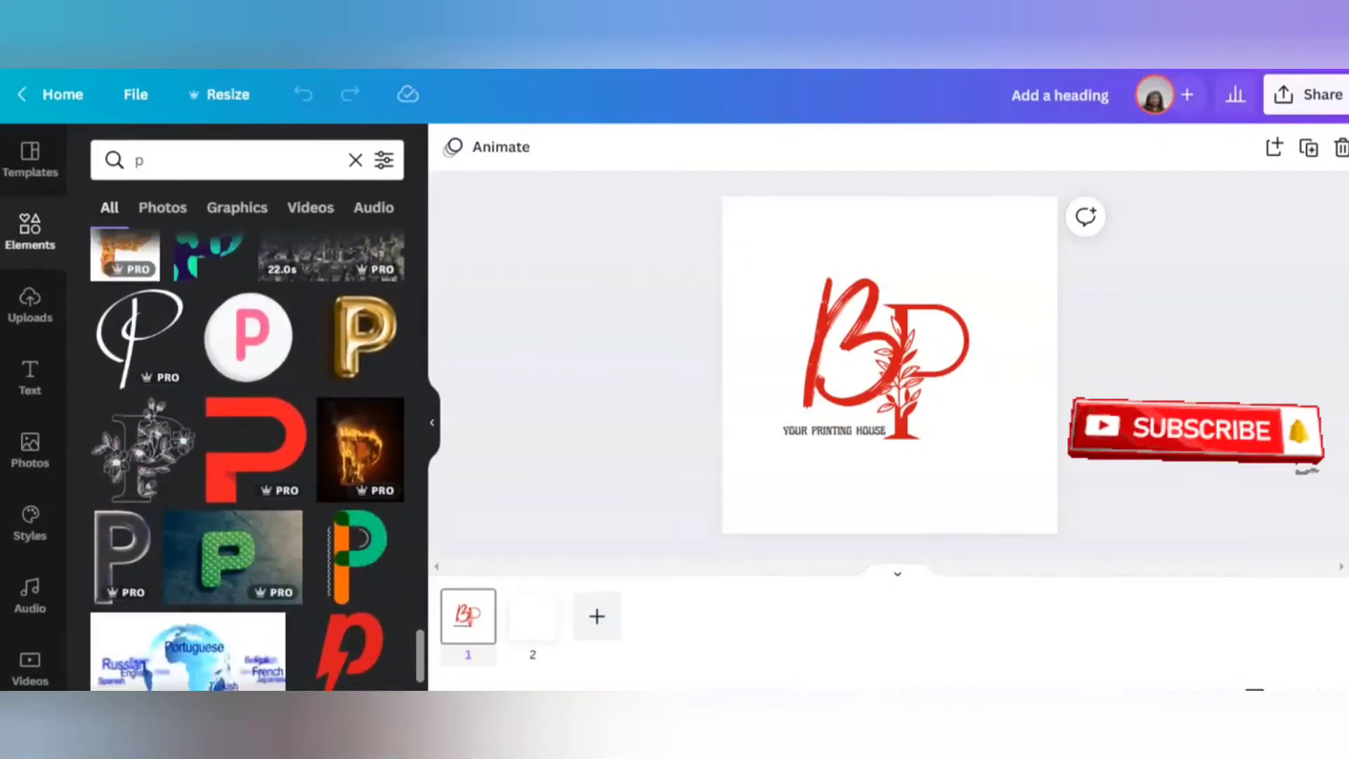
scroll(246, 457, "down", 6)
scroll(246, 456, "down", 4)
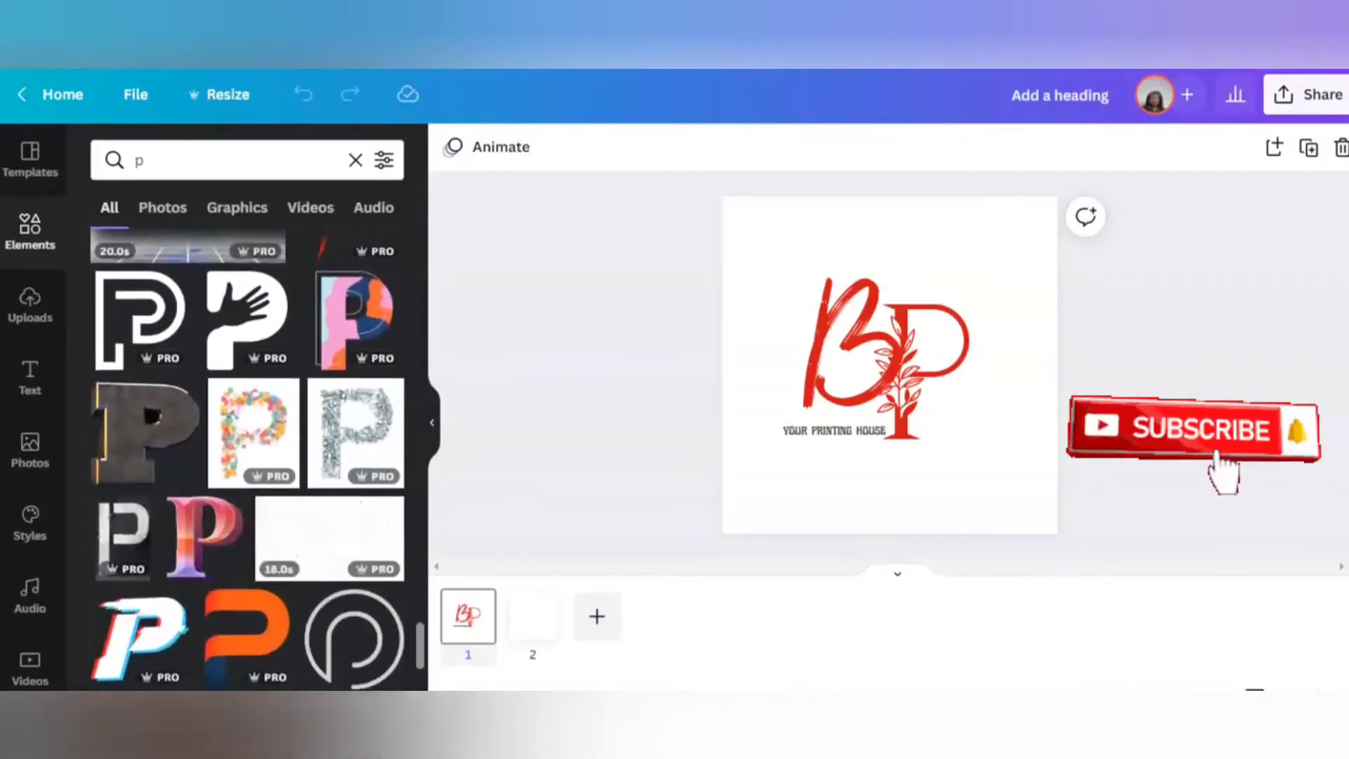
scroll(246, 457, "down", 15)
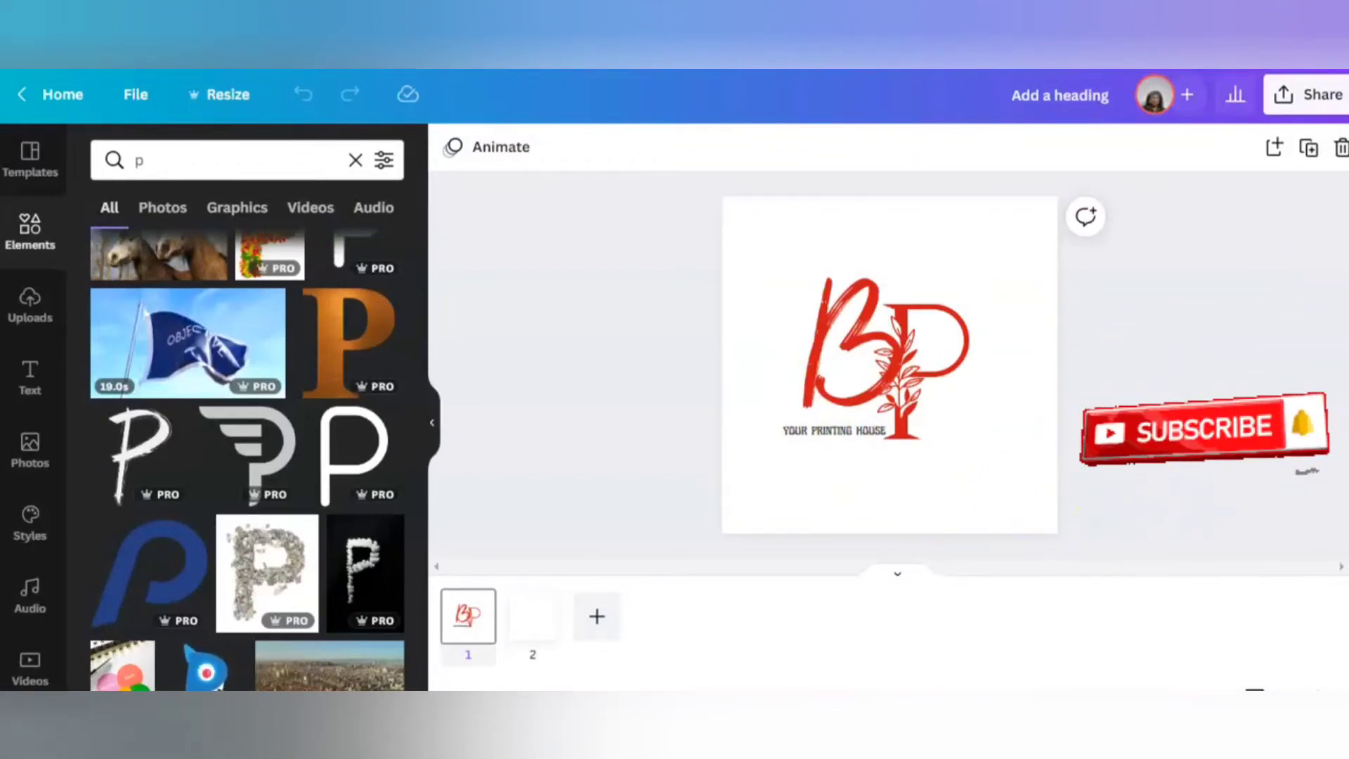
Download both pages of the design as PNG at size 1 with a transparent background.
left_click(1304, 98)
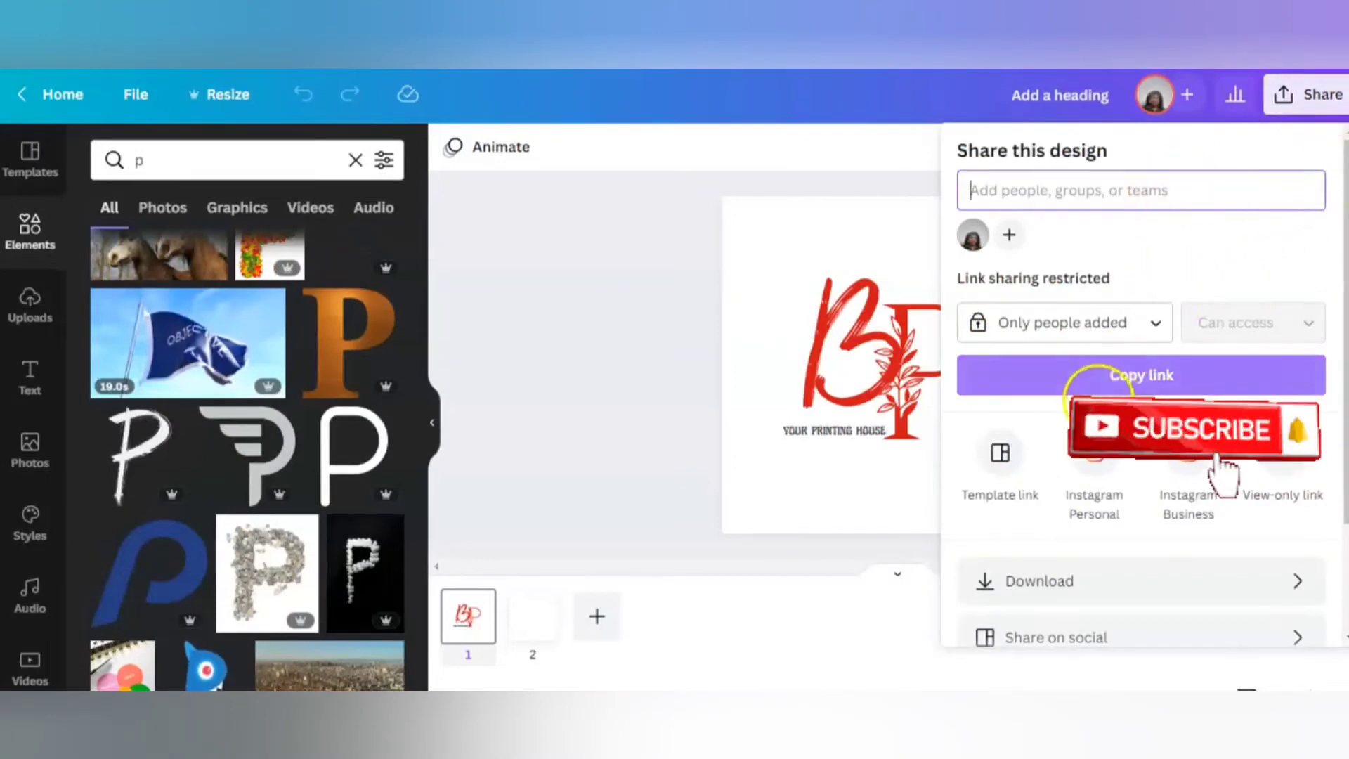
left_click(1056, 586)
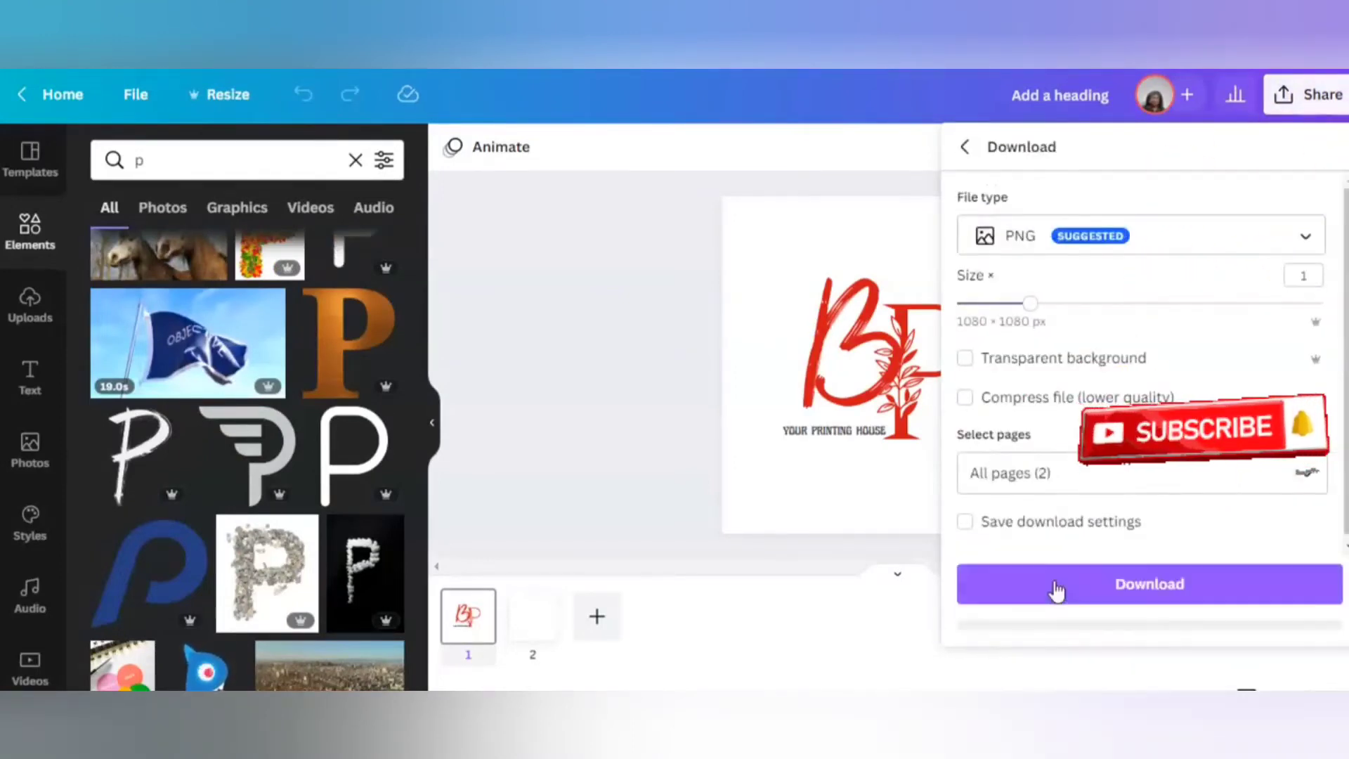
left_click(966, 360)
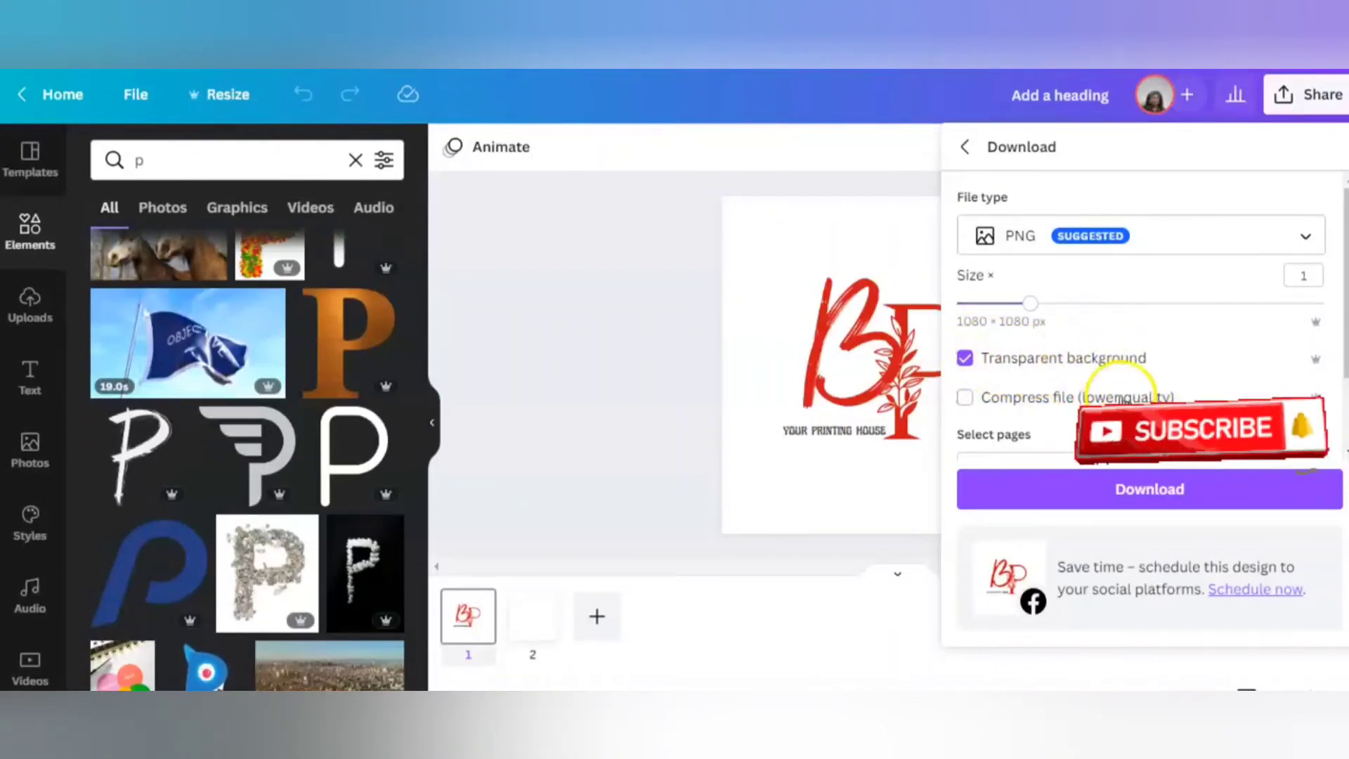
left_click(1153, 490)
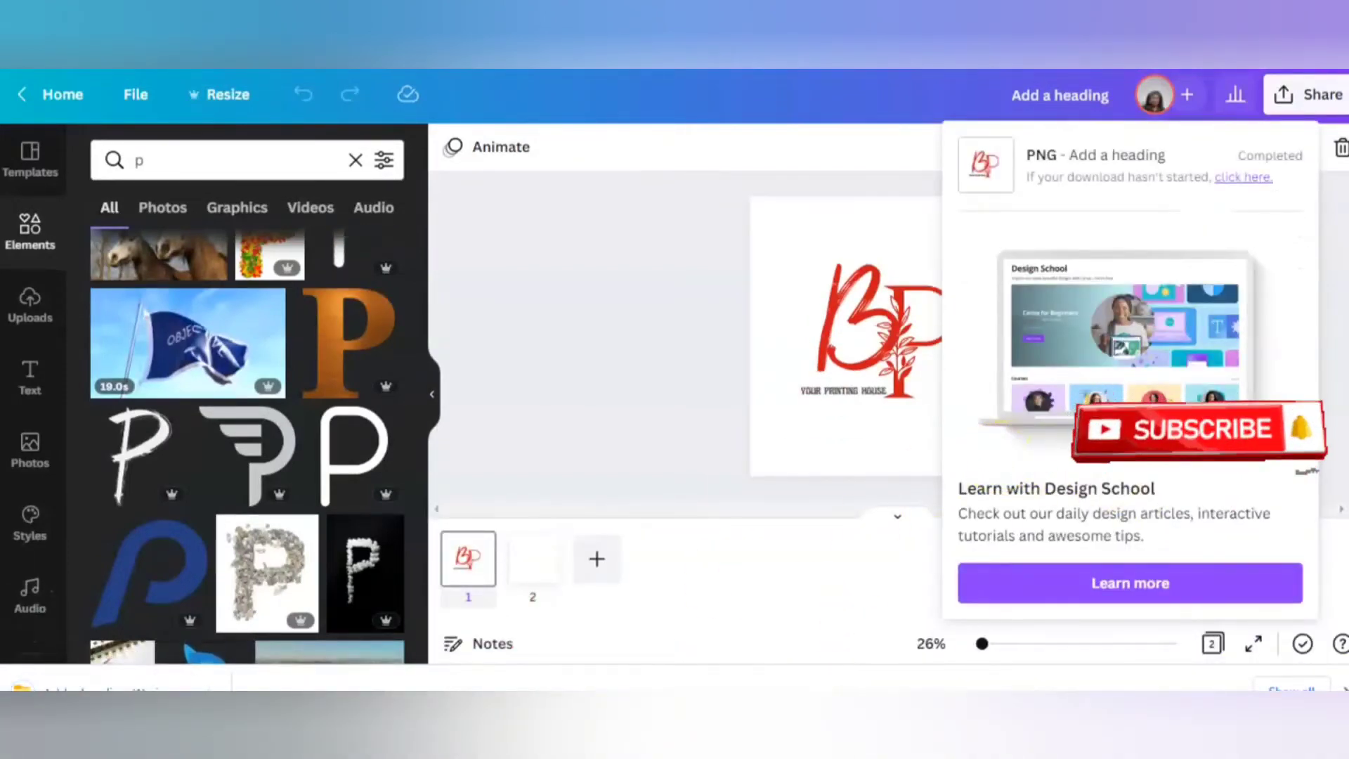
Open the downloaded "Add a heading (1)" archive and view its image 1 with the BP logo.
left_click(120, 687)
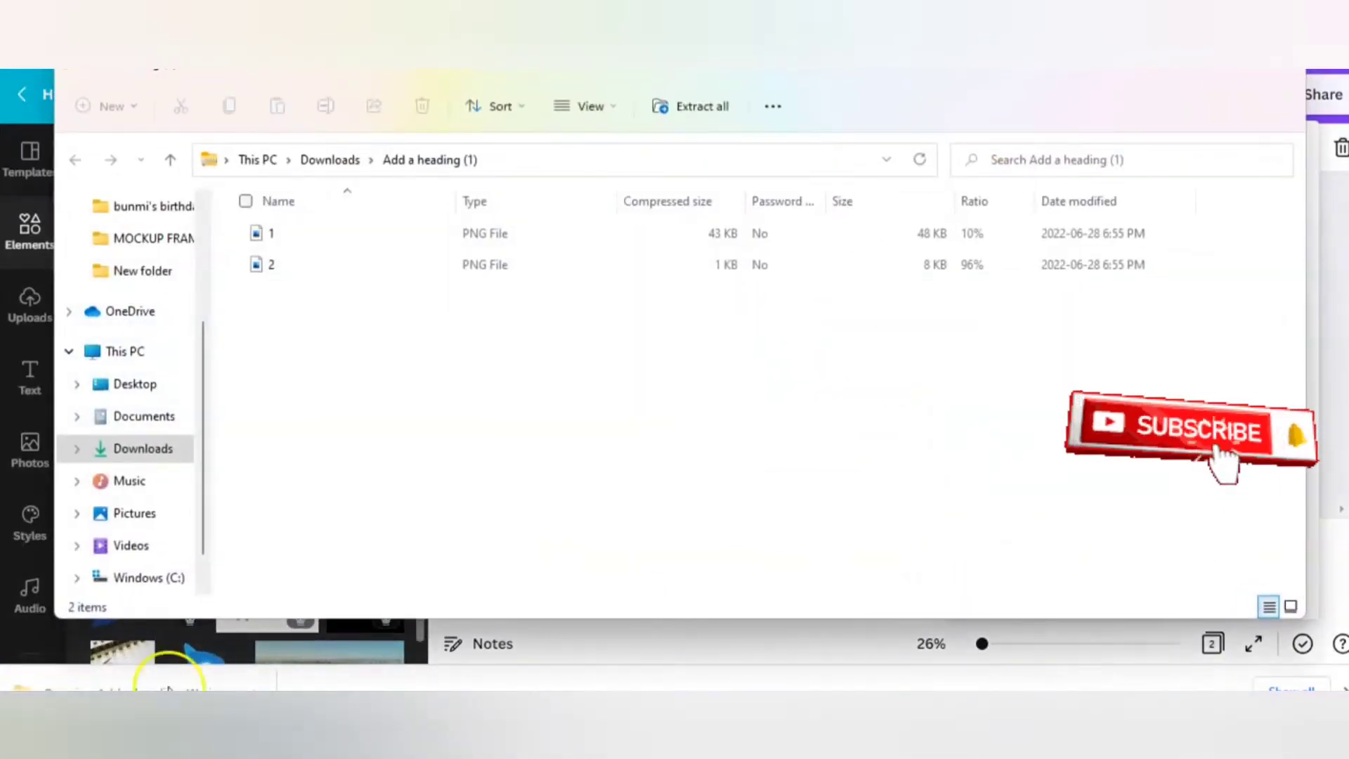
left_click(285, 232)
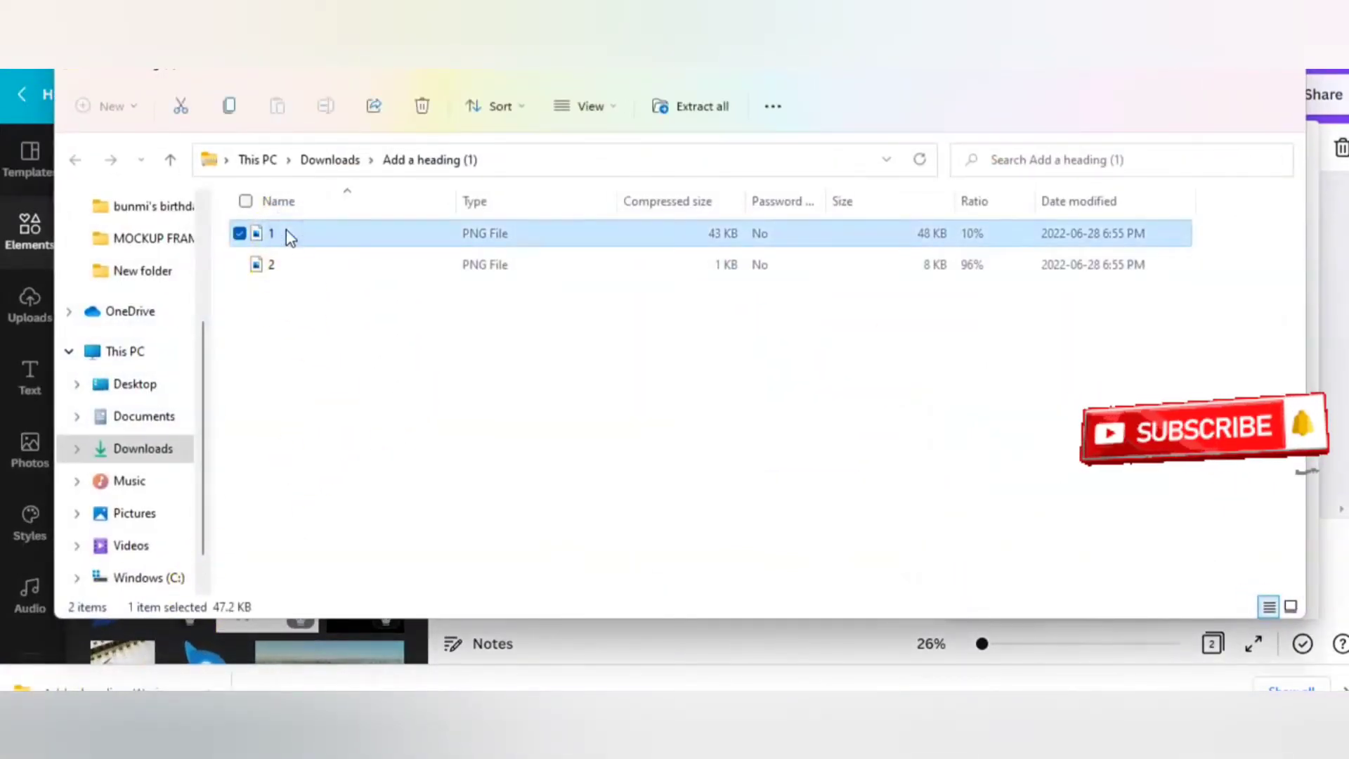
double_click(285, 233)
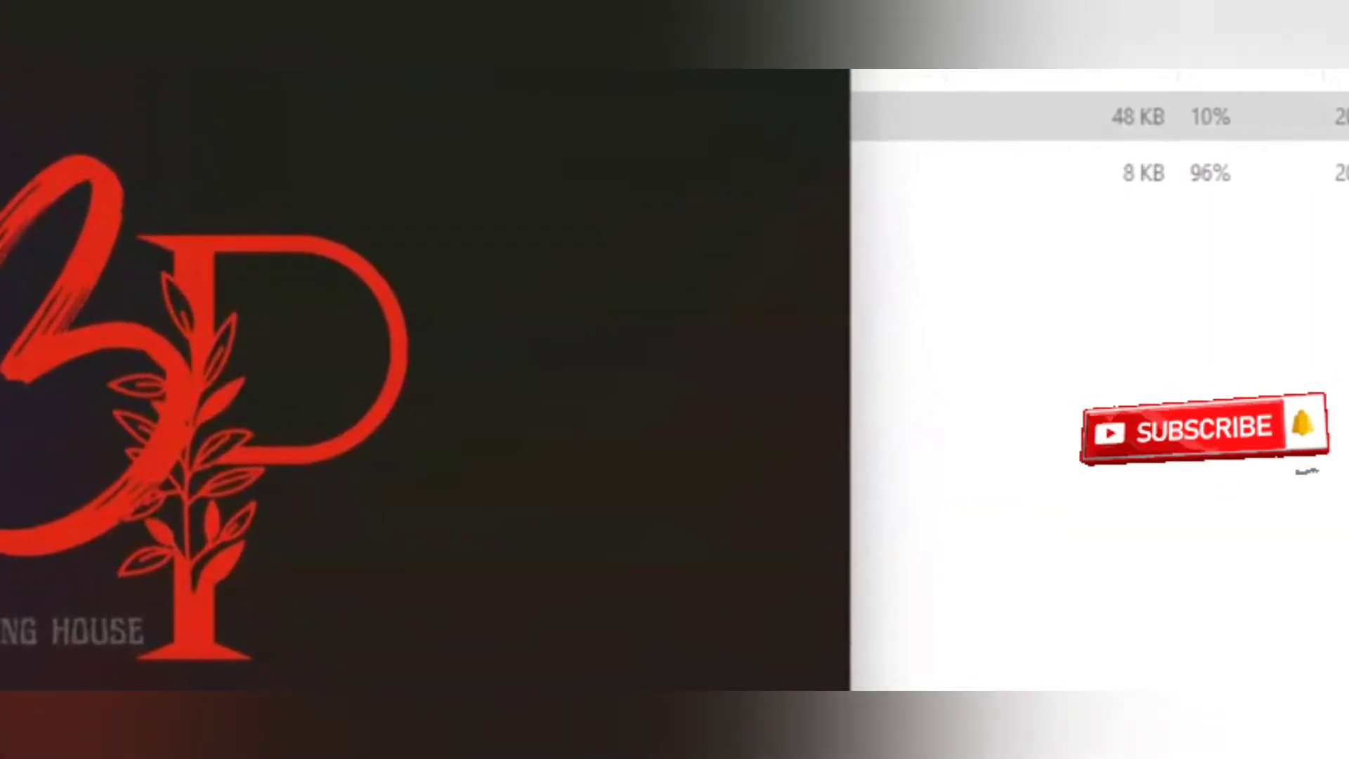
Save a copy of the BP logo image to Documents as "bumzylifestyle prints" in .png format and close the image viewer.
left_click(14, 72)
left_click(14, 21)
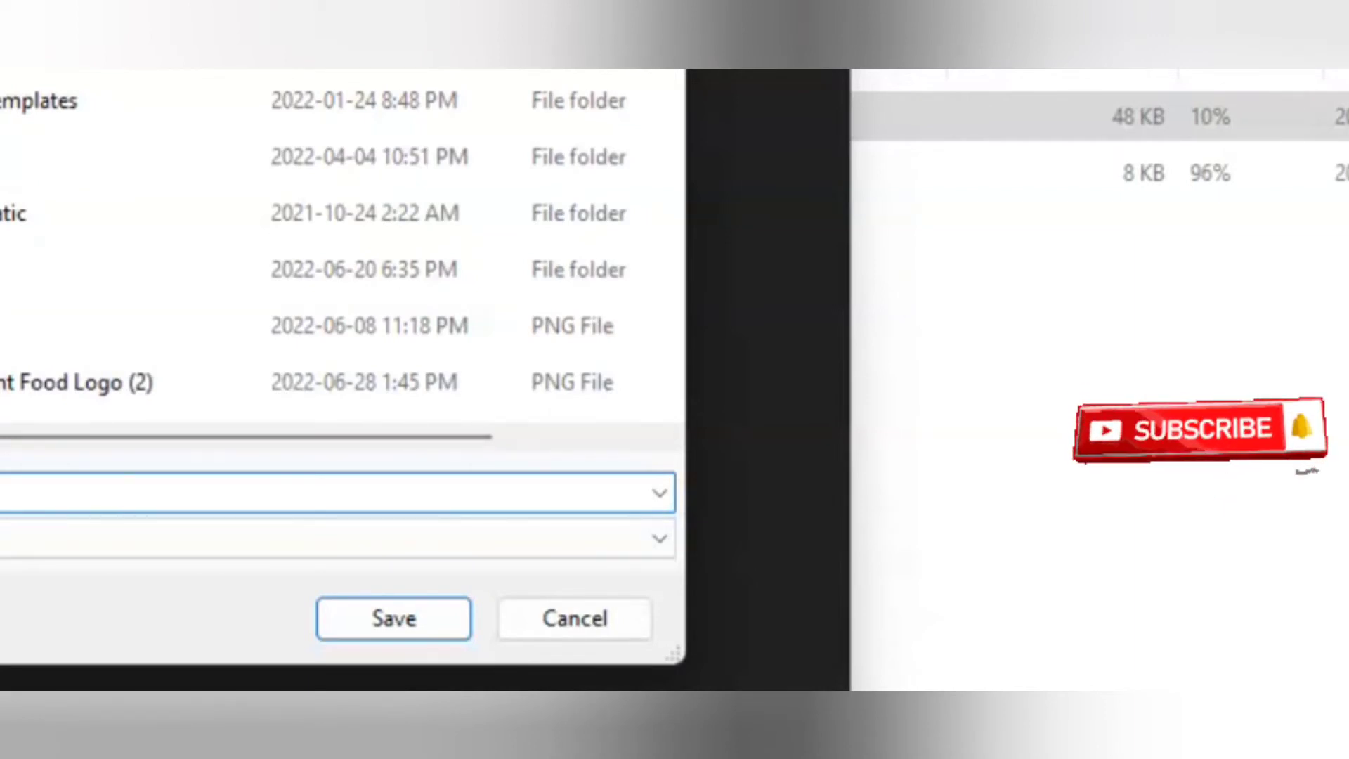
type("prints")
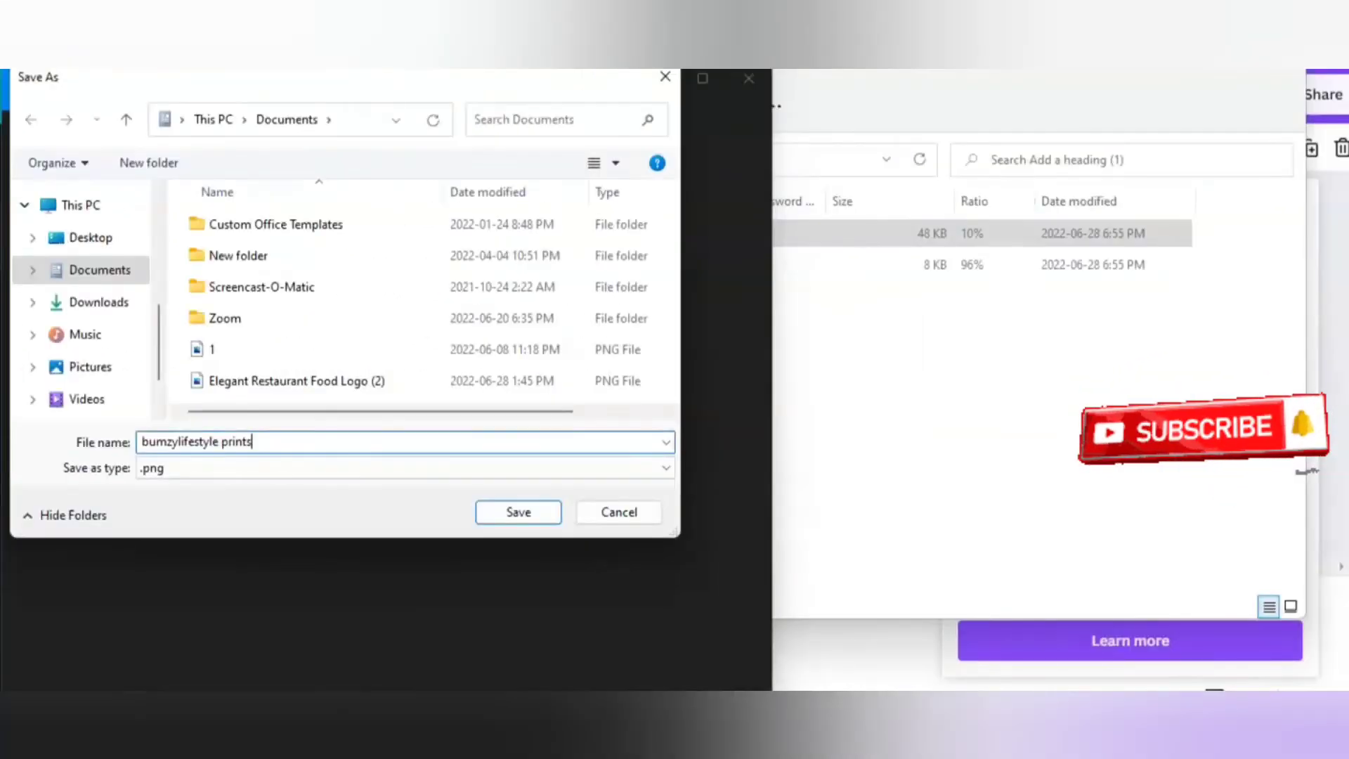
left_click(513, 513)
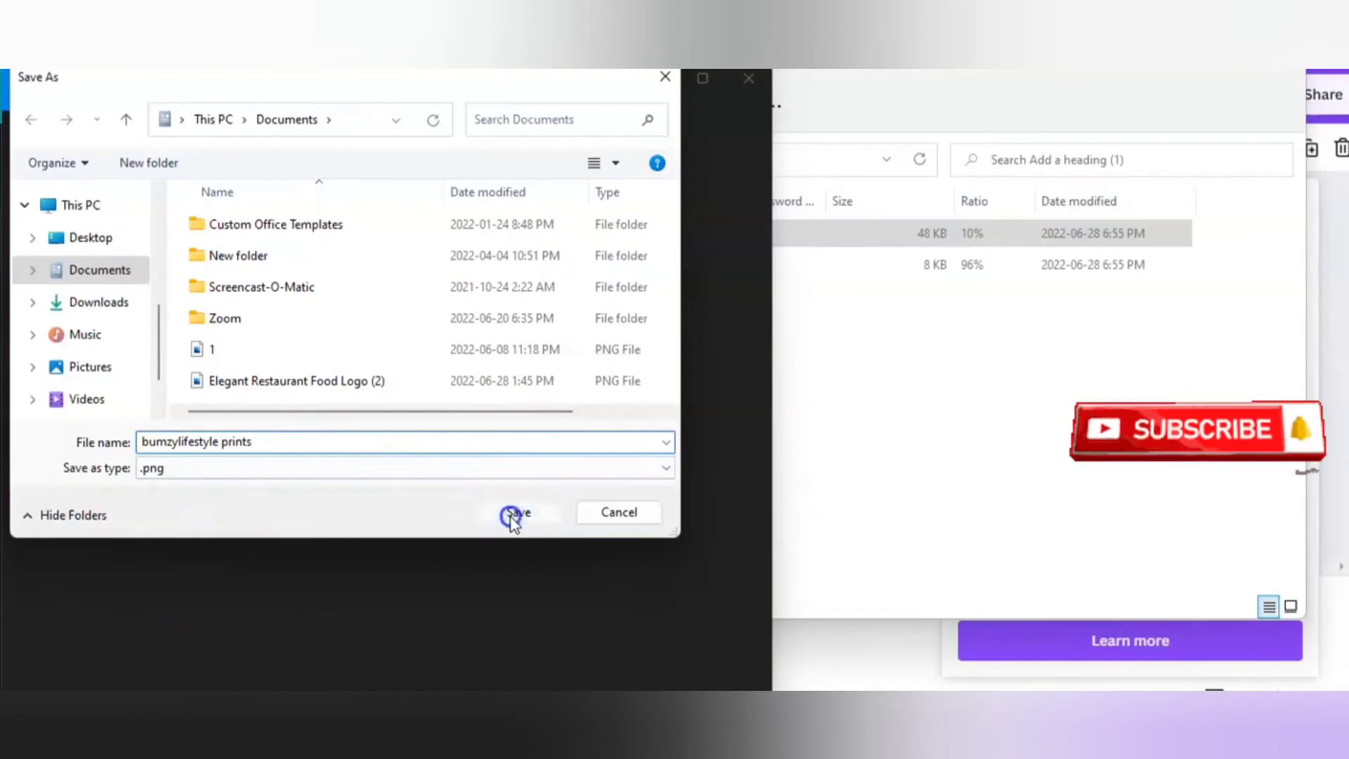
left_click(748, 79)
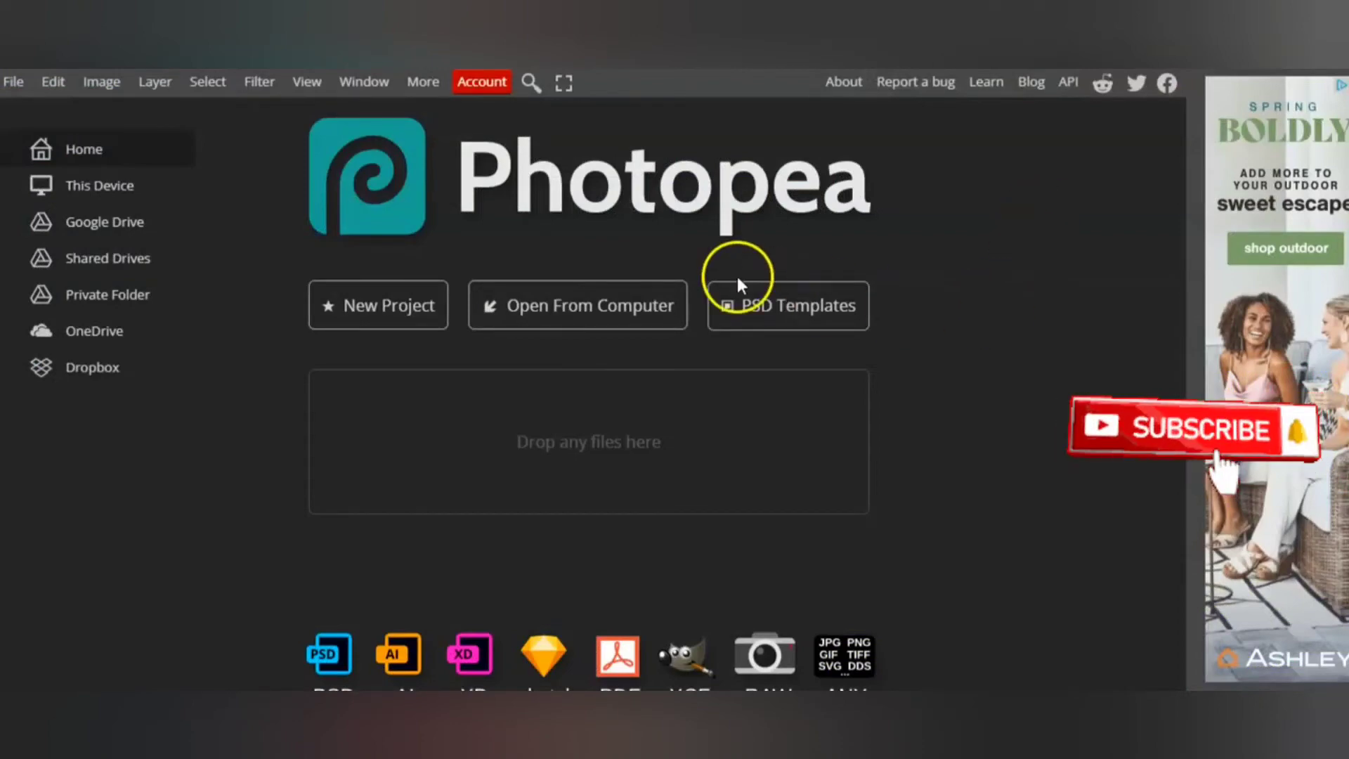
Switch to Photopea and open the "3d glass window logo mockup" template from the Mockups category.
left_click(815, 320)
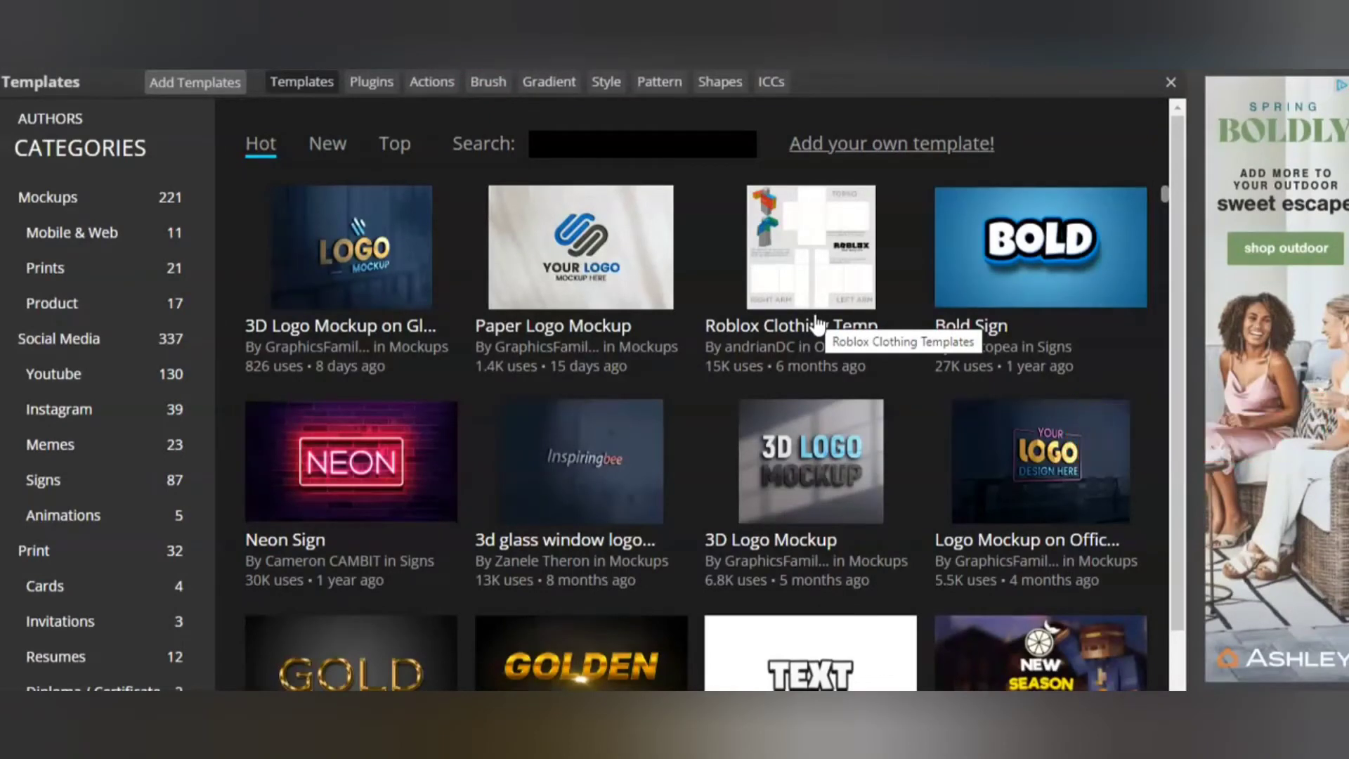
left_click(21, 202)
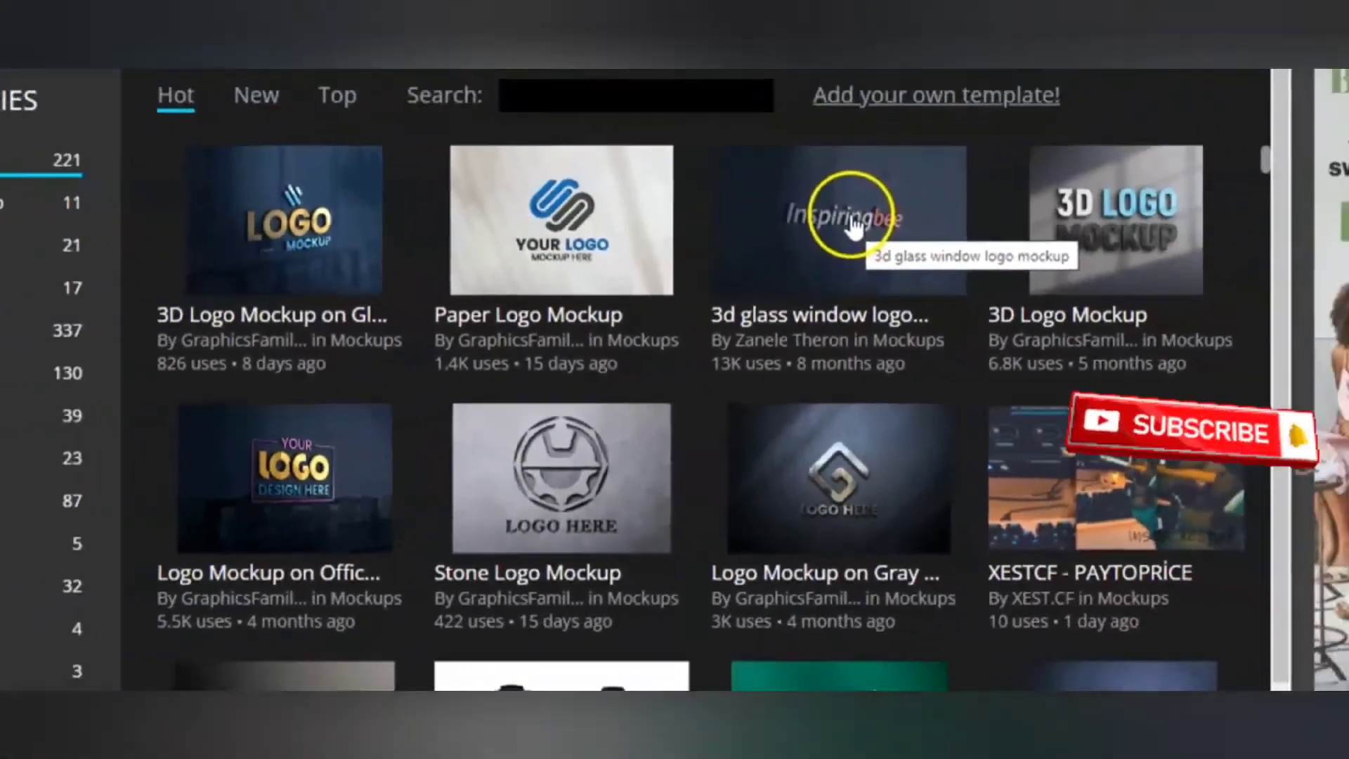
left_click(854, 226)
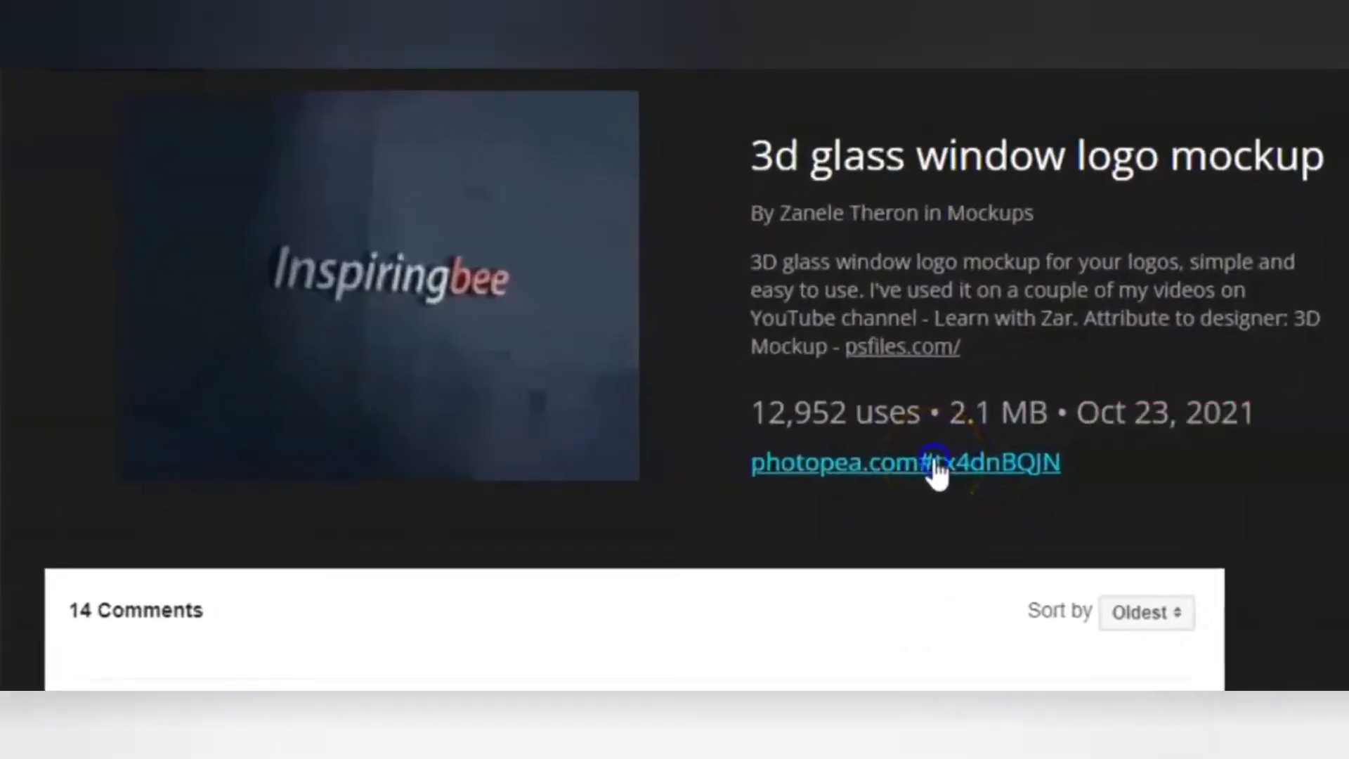
left_click(940, 467)
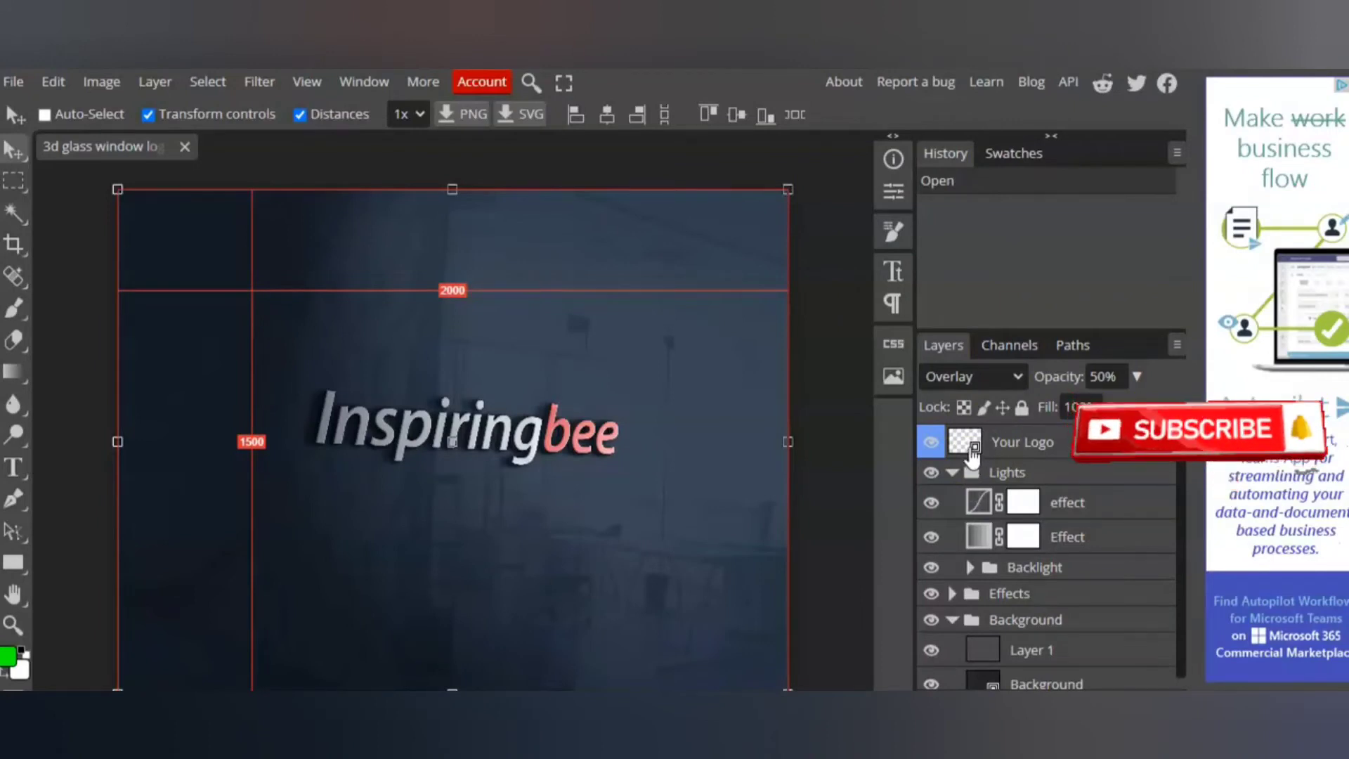
Open the contents of the Your Logo smart object and hide its Inspiringbee text layer.
left_click(974, 453)
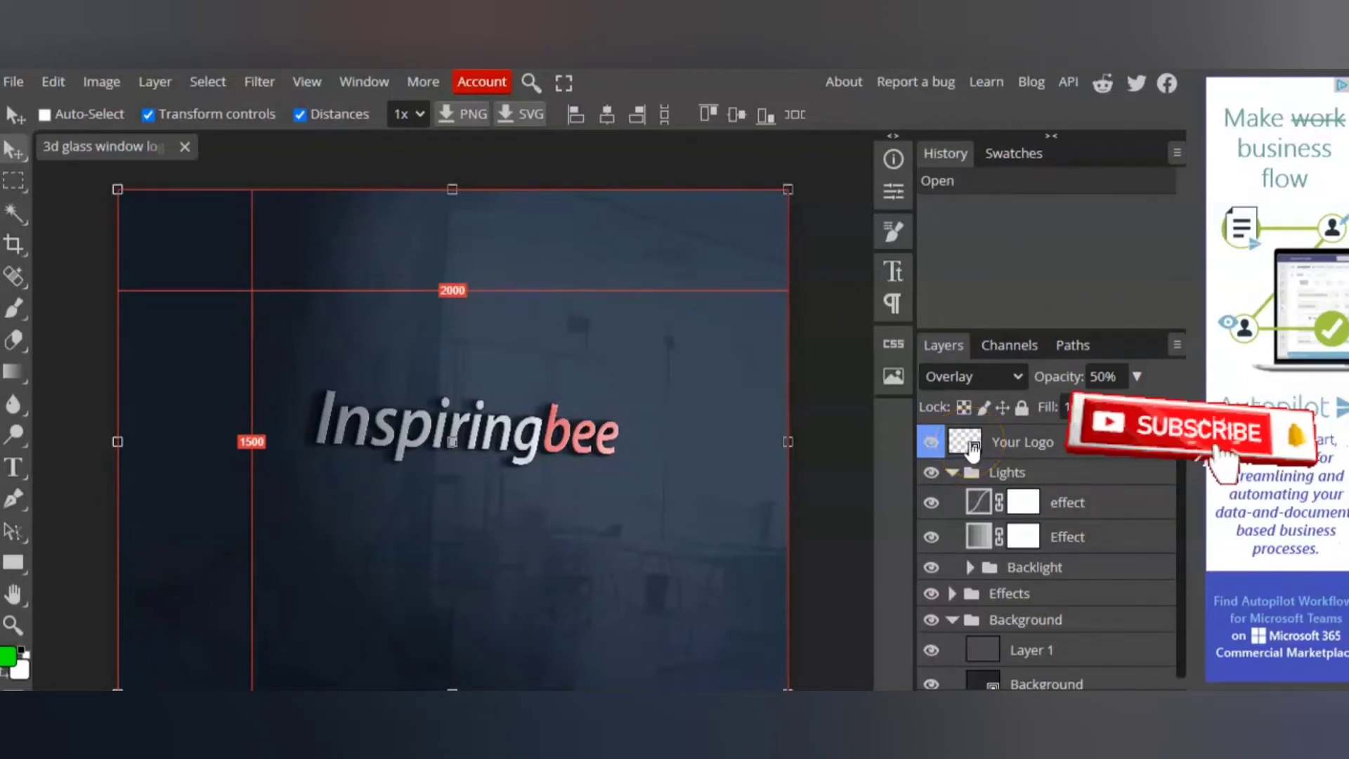
double_click(973, 453)
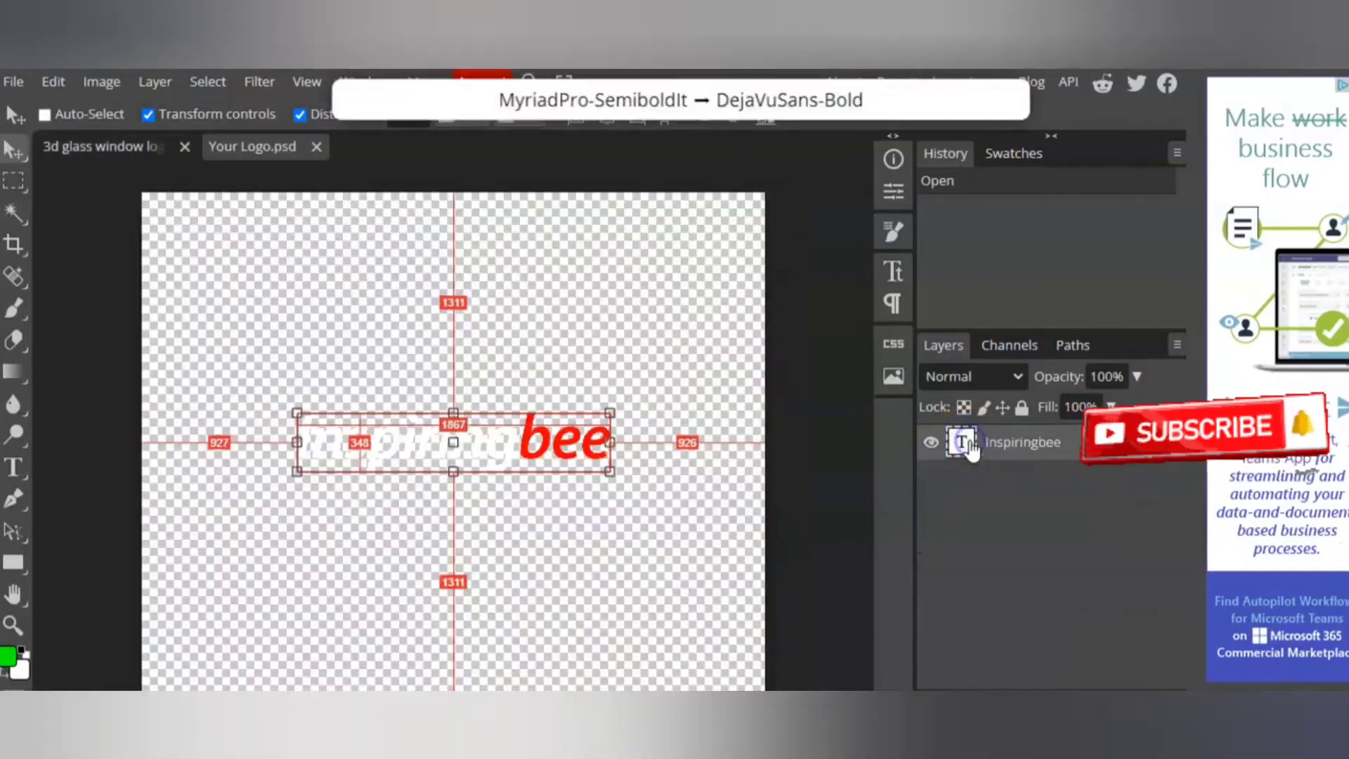
left_click(934, 444)
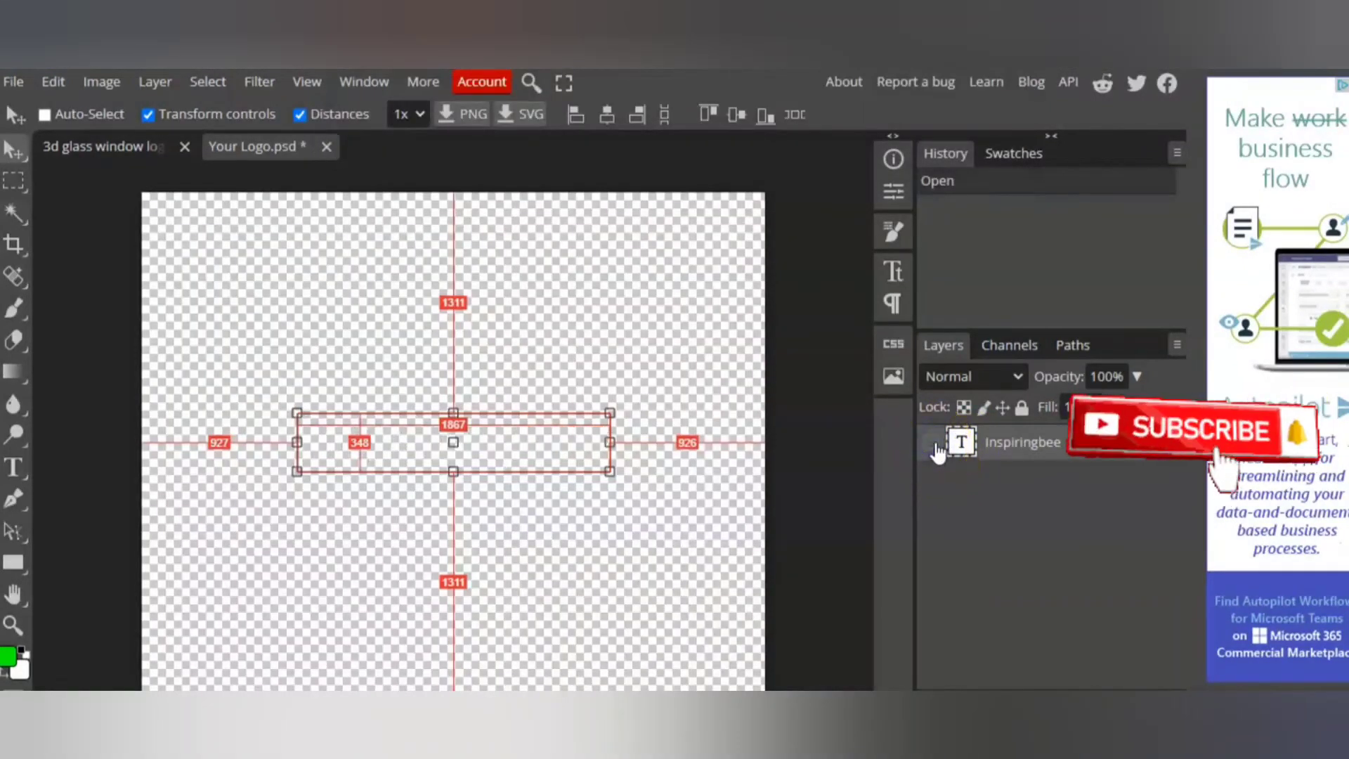
Place "Elegant Restaurant Food Logo (2)" from Downloads into the smart object, enlarge it to about 593%, and move it near the canvas centre.
left_click(18, 83)
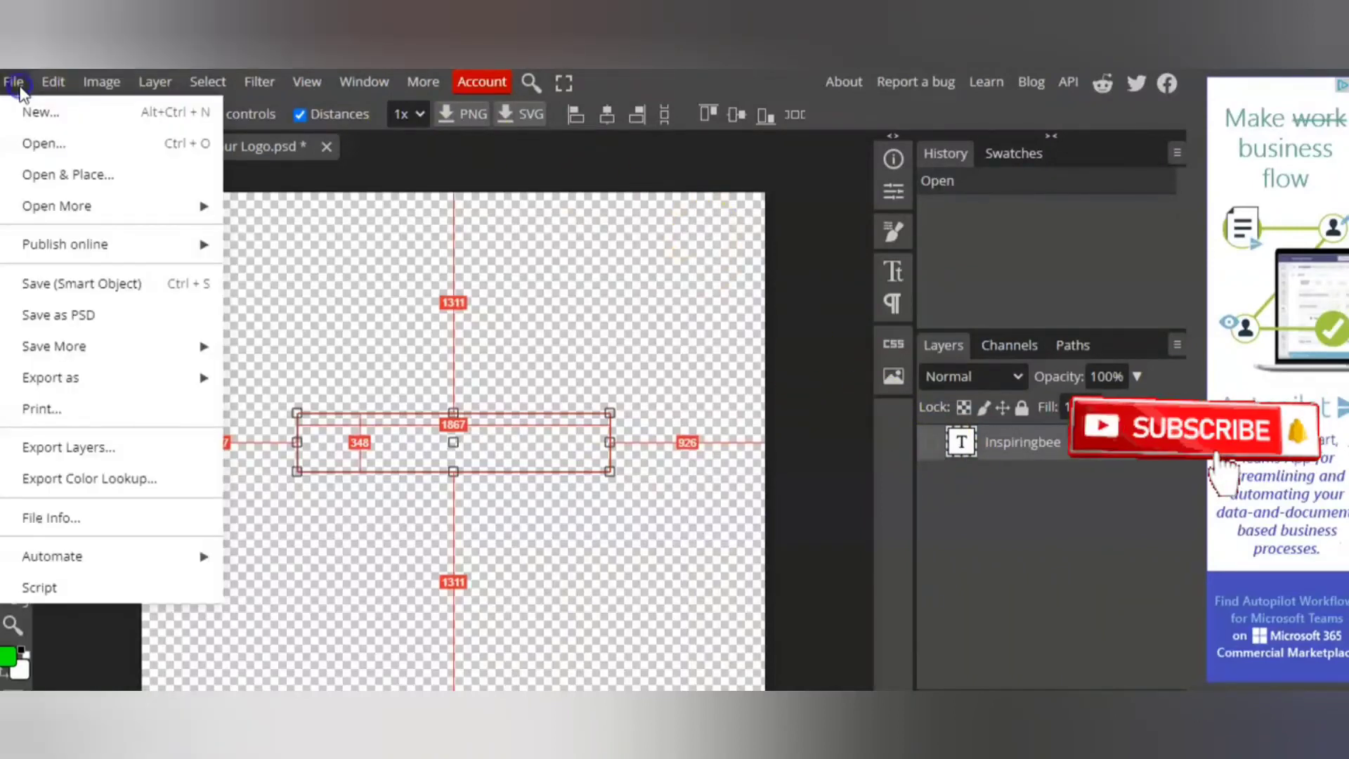
left_click(87, 176)
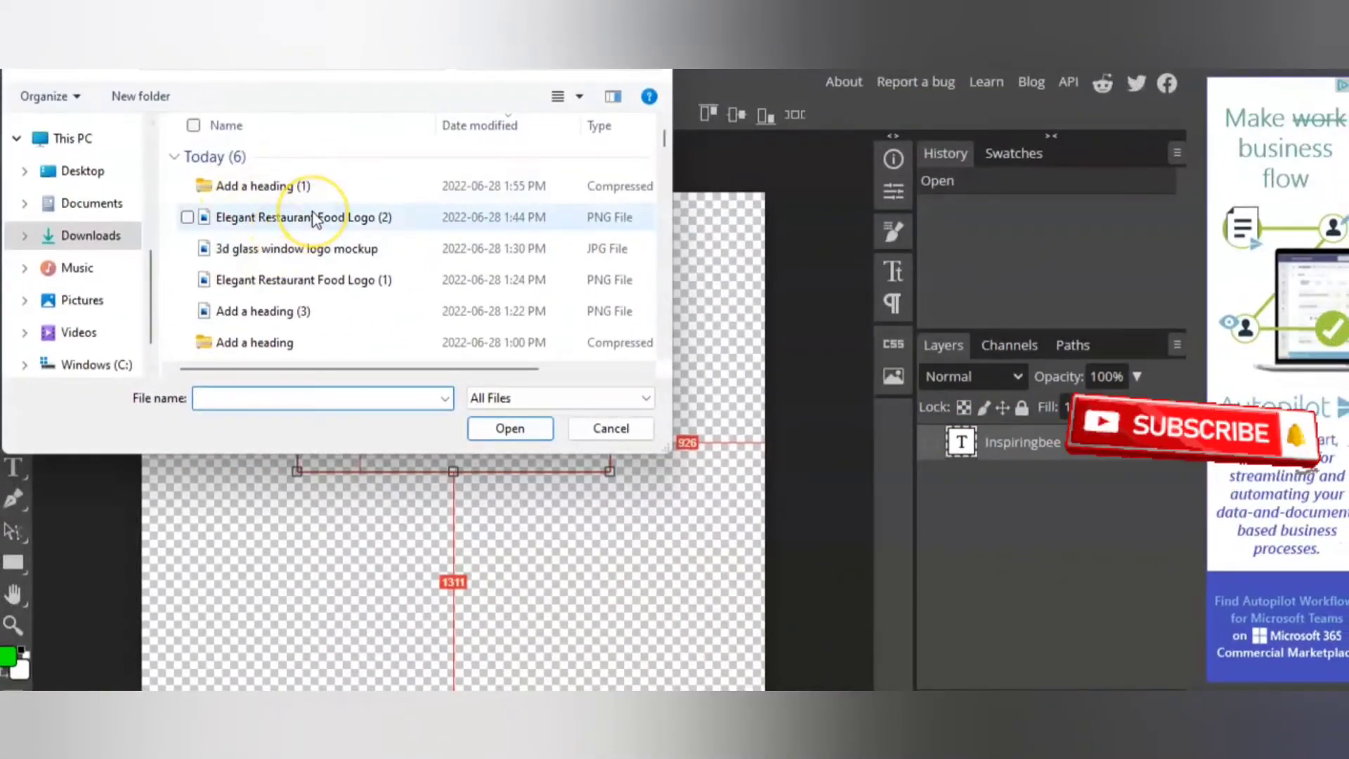
double_click(316, 219)
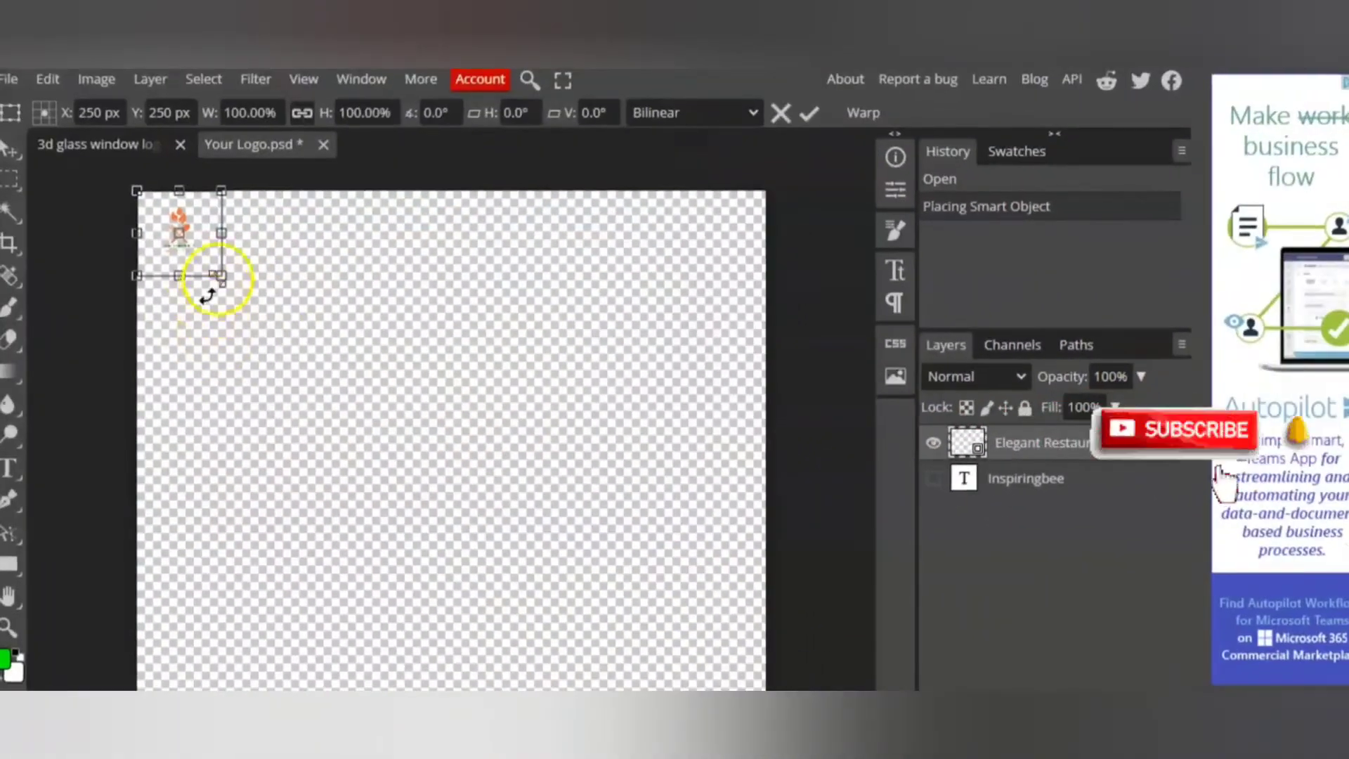
left_click_drag(219, 277, 638, 572)
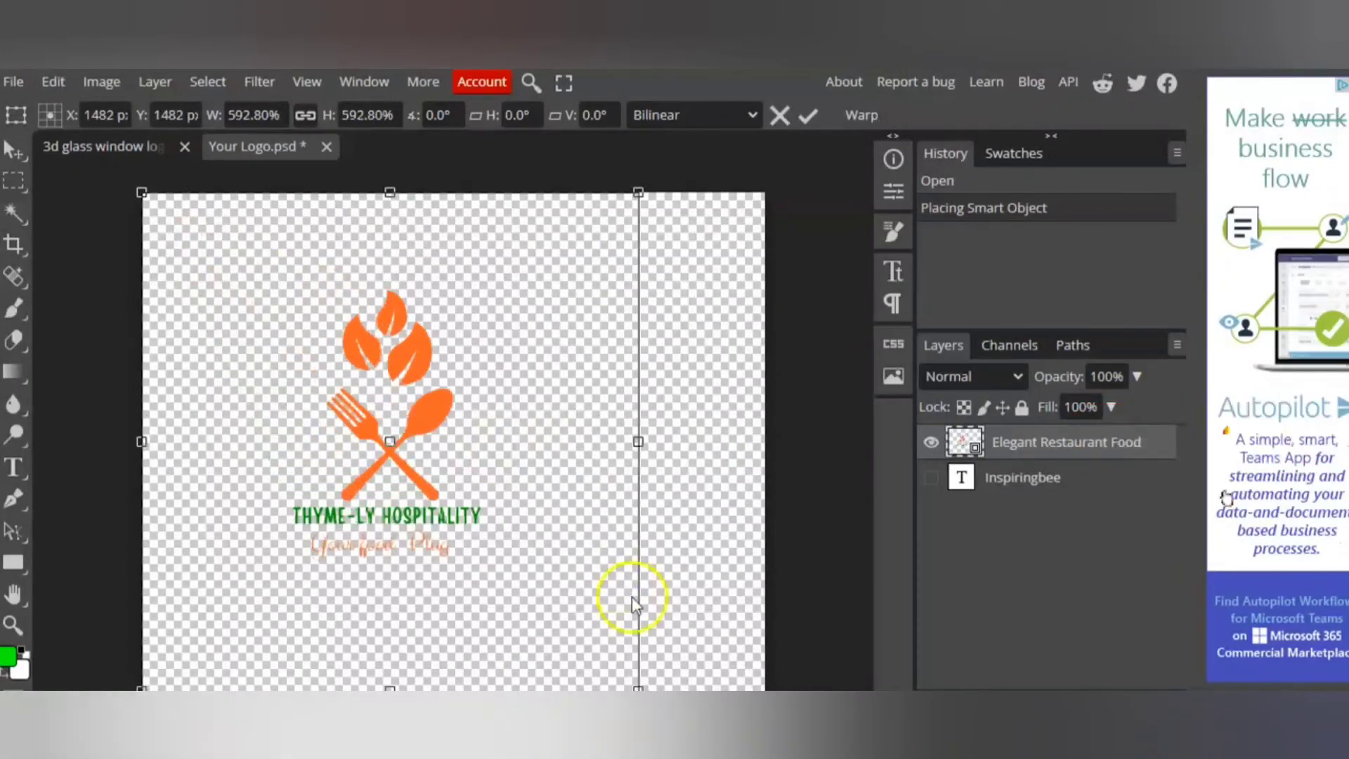
left_click_drag(480, 464, 551, 465)
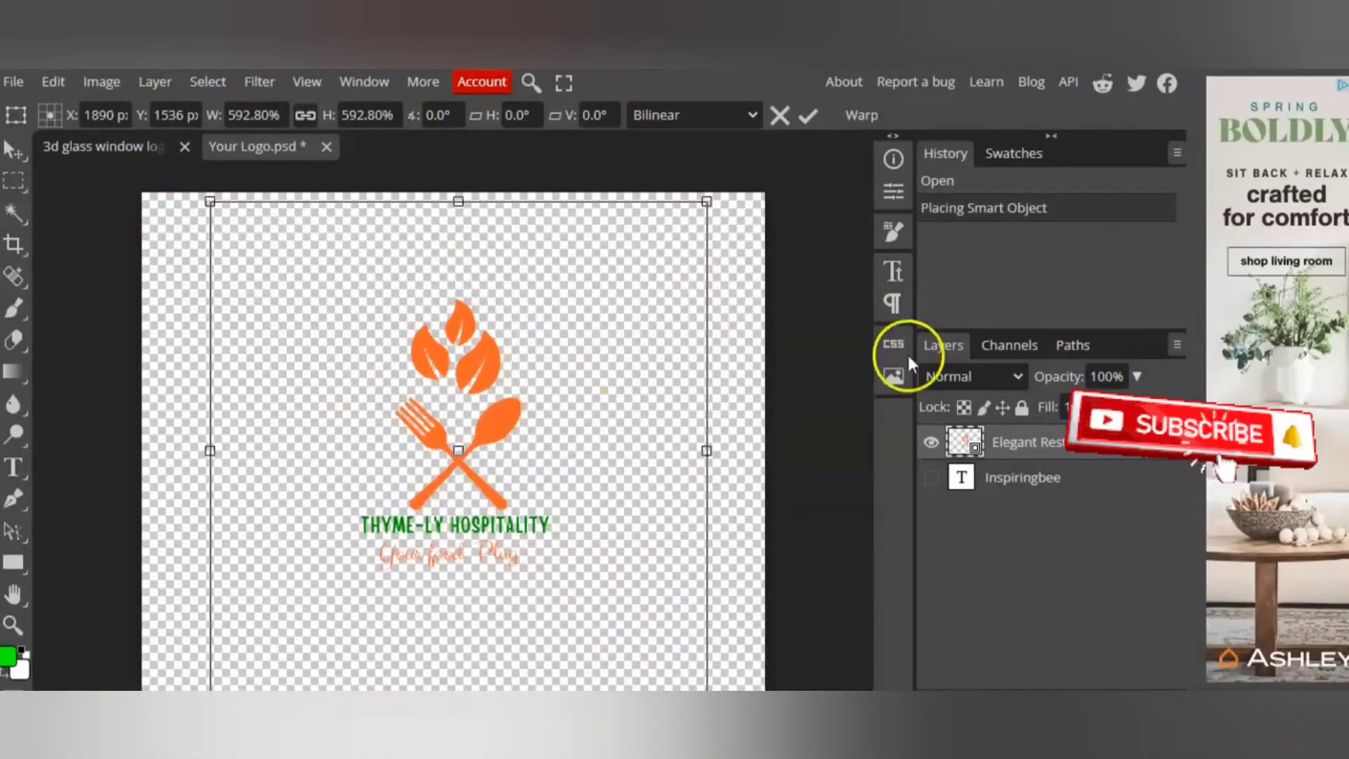
Save the smart object and check the restaurant logo up close in the 3d glass window mockup.
left_click(11, 82)
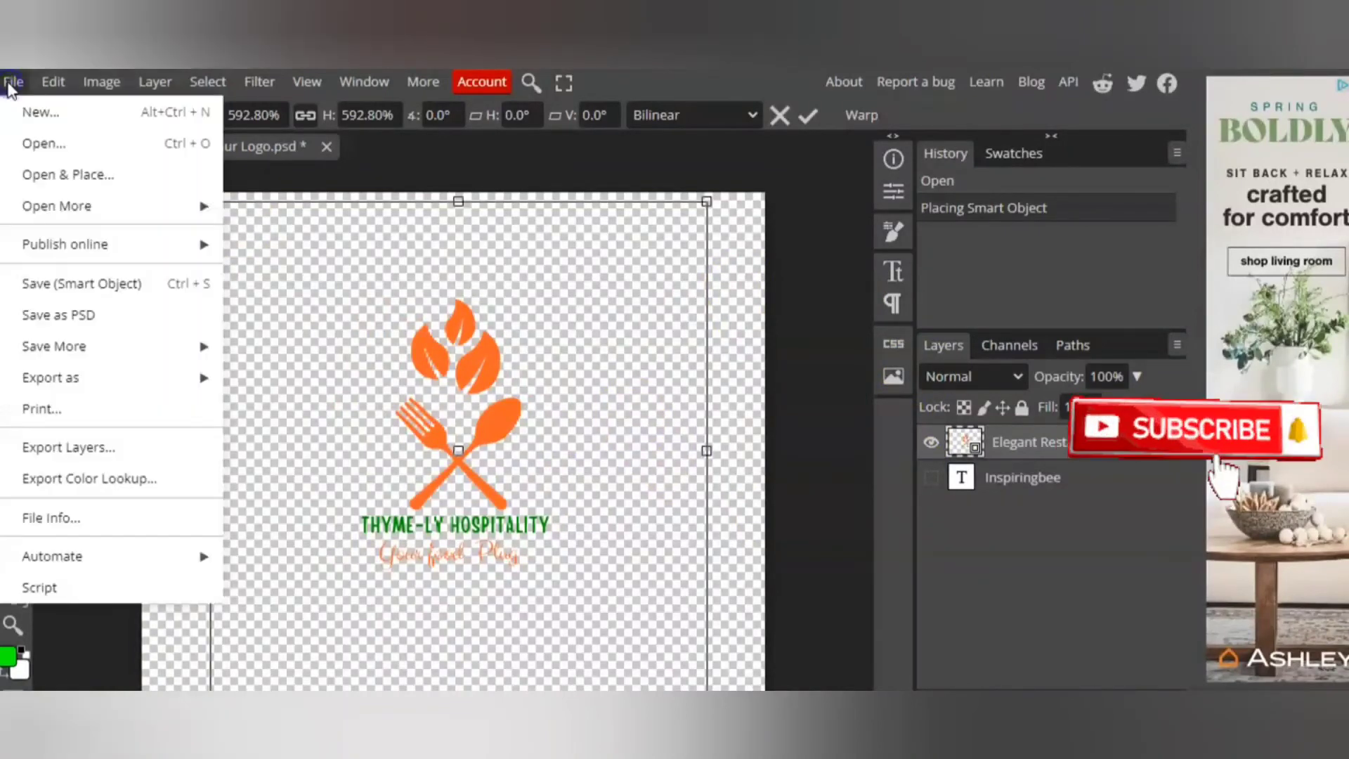
left_click(135, 288)
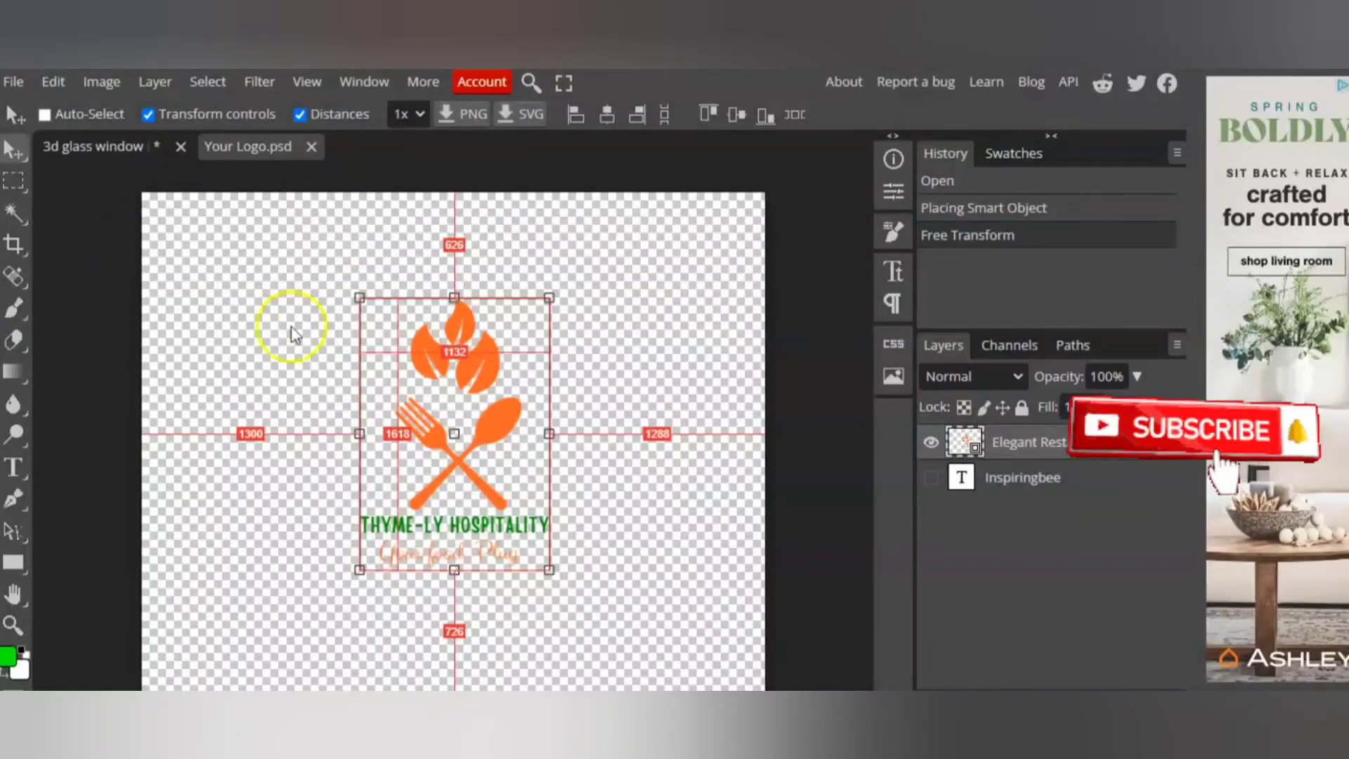
left_click(93, 151)
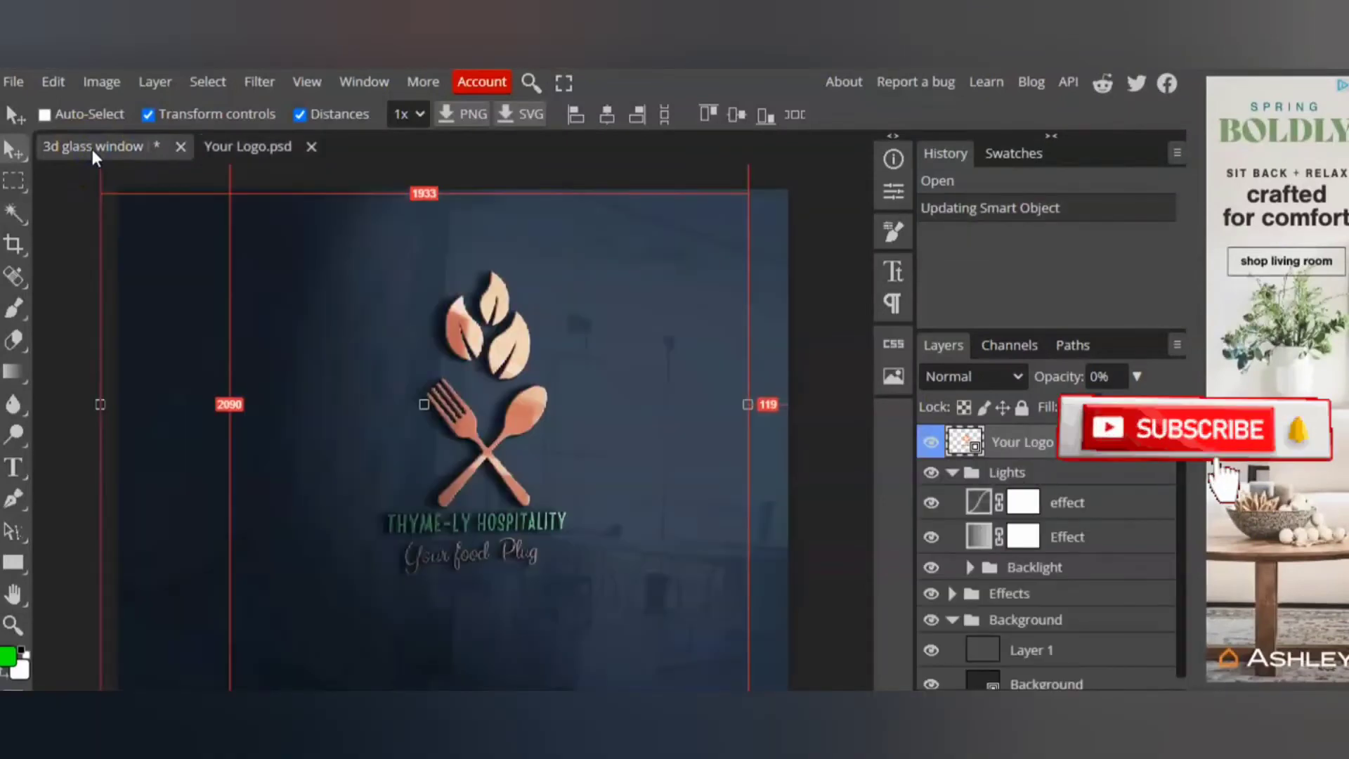
scroll(668, 281, "up", 4)
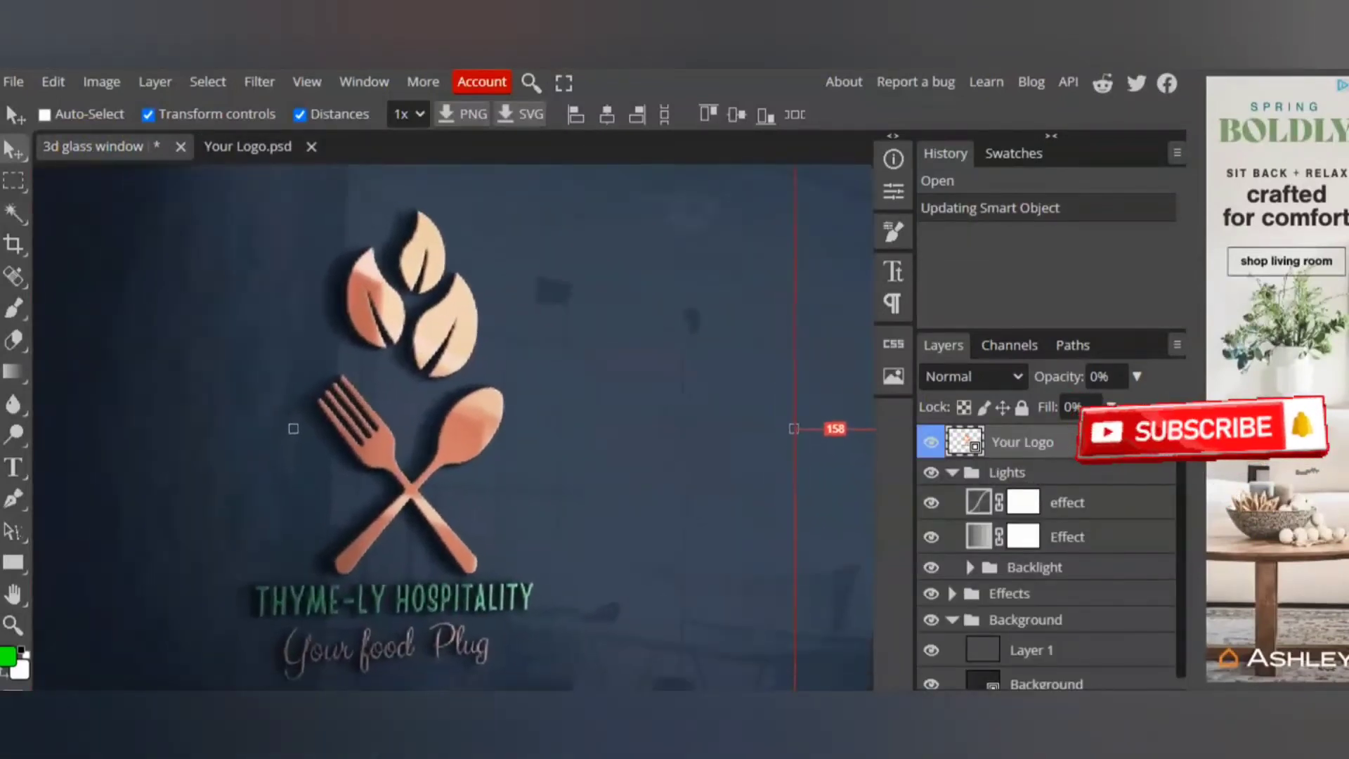
scroll(745, 327, "down", 3)
scroll(731, 390, "up", 3)
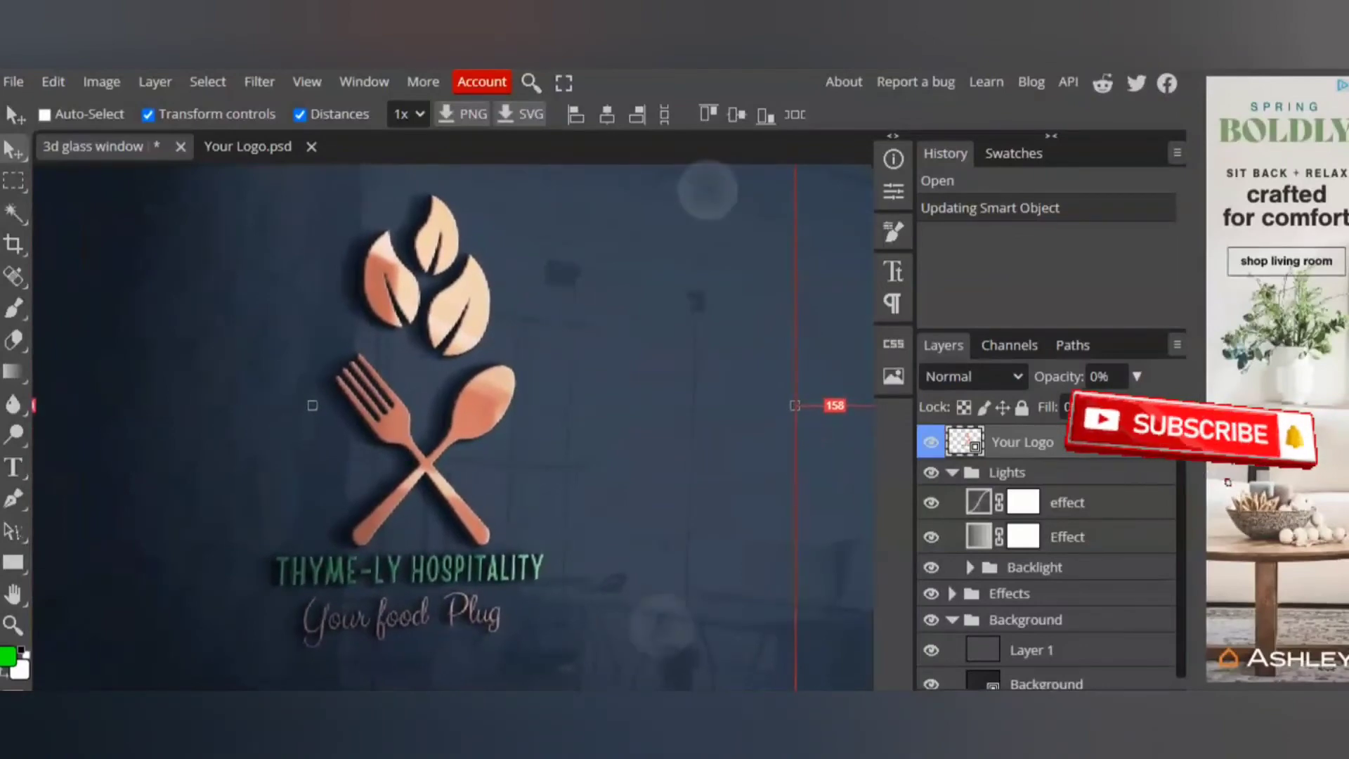
scroll(691, 400, "down", 2)
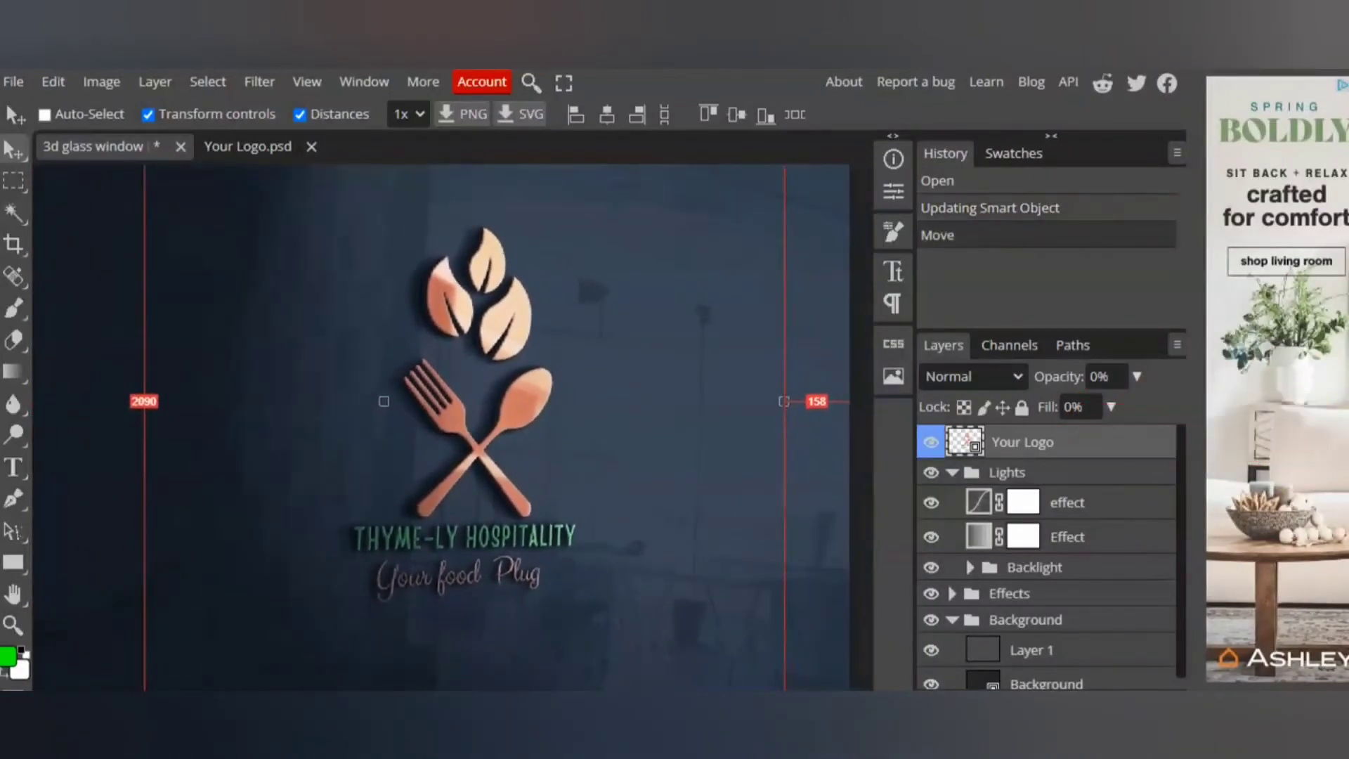
left_click(10, 88)
left_click(68, 380)
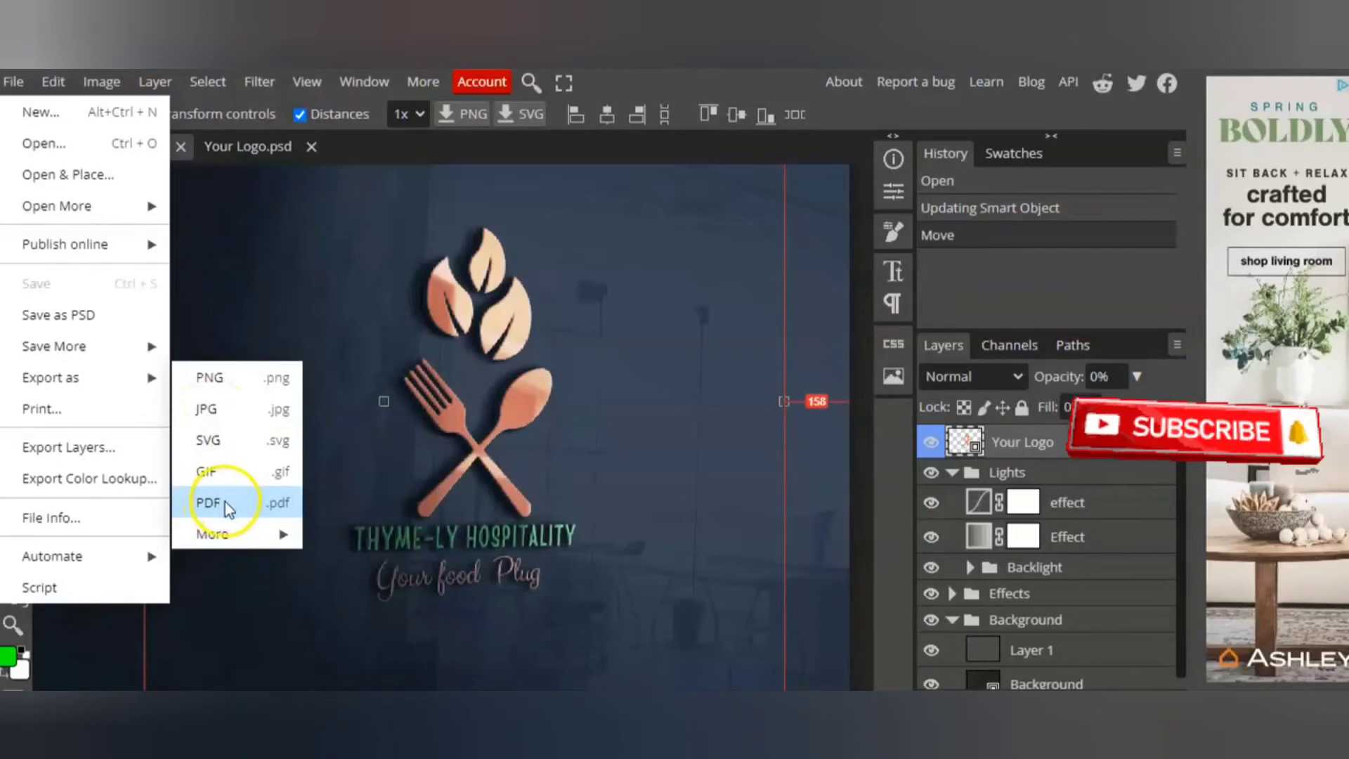
left_click(218, 417)
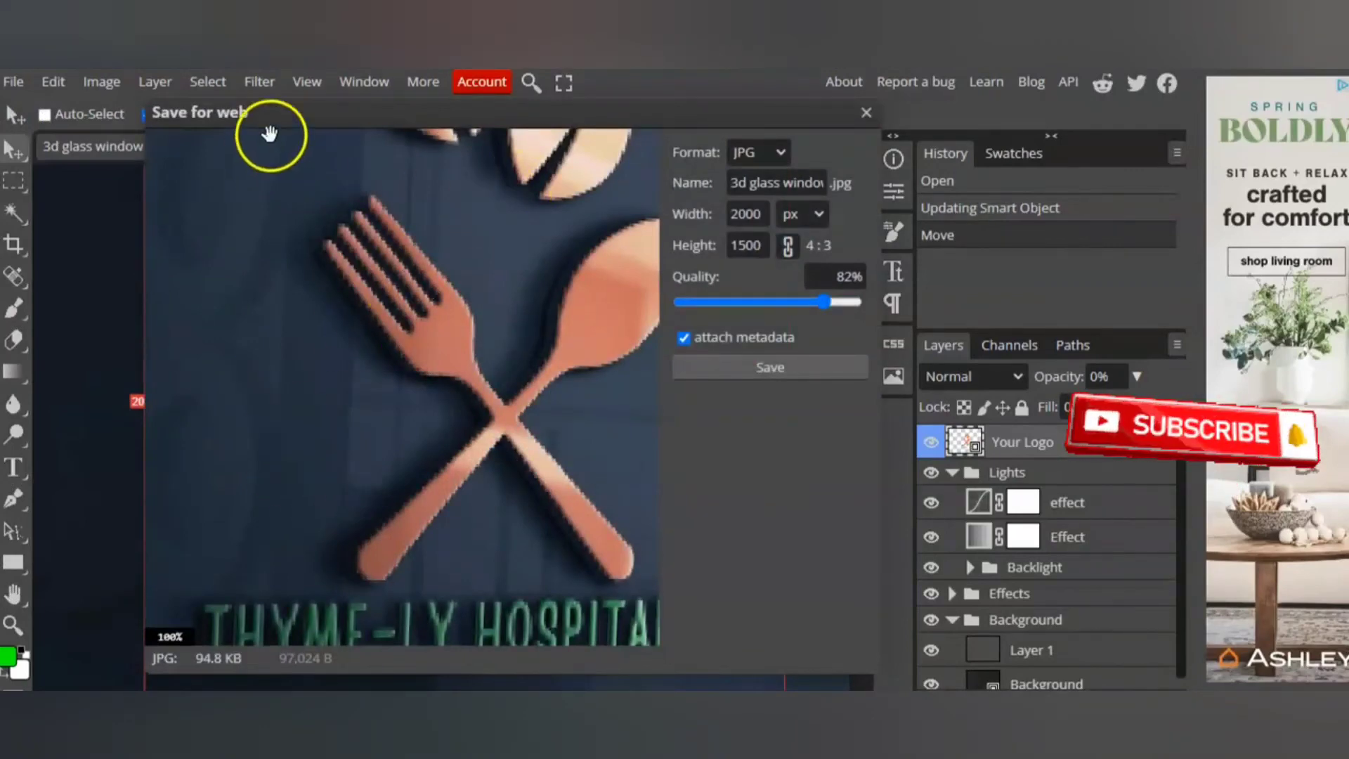
left_click(867, 112)
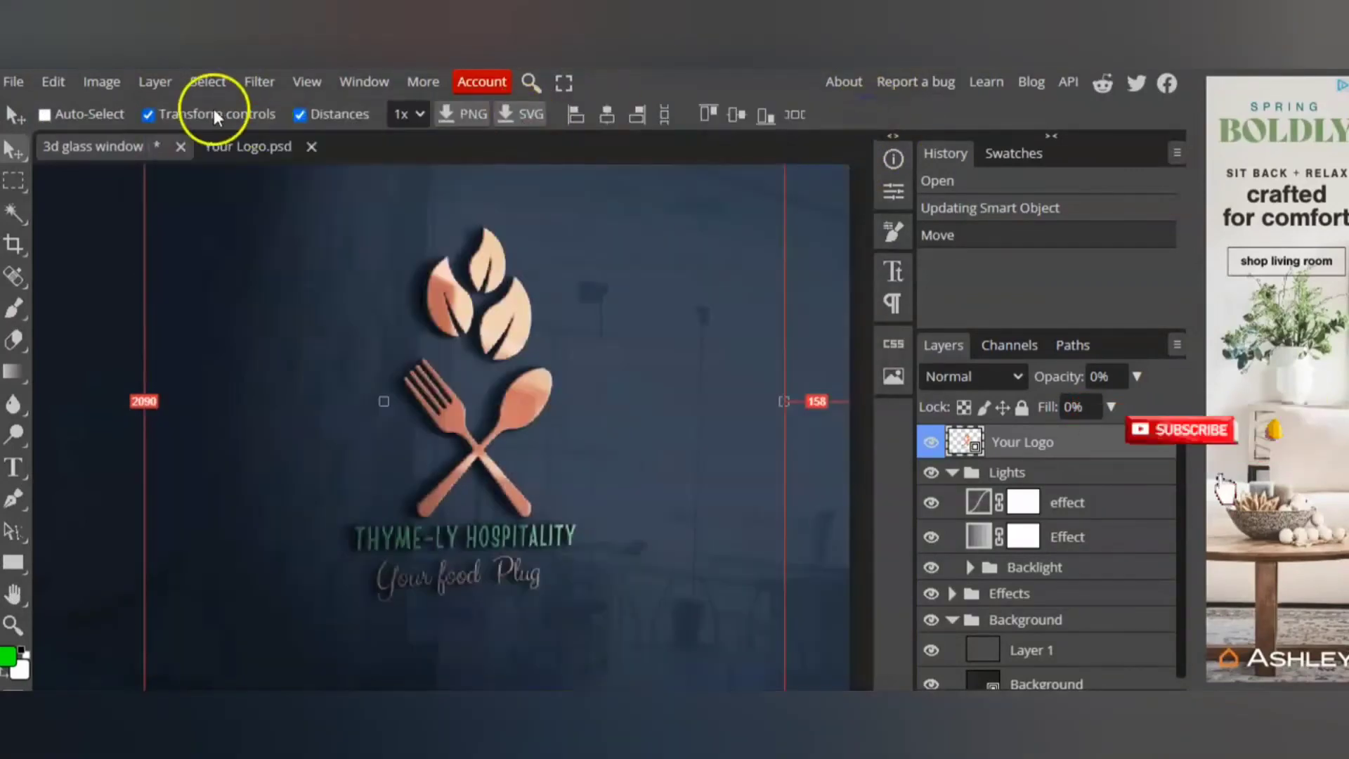
Export the mockup as a PNG at 2000 × 1500 px with 100% quality.
left_click(13, 81)
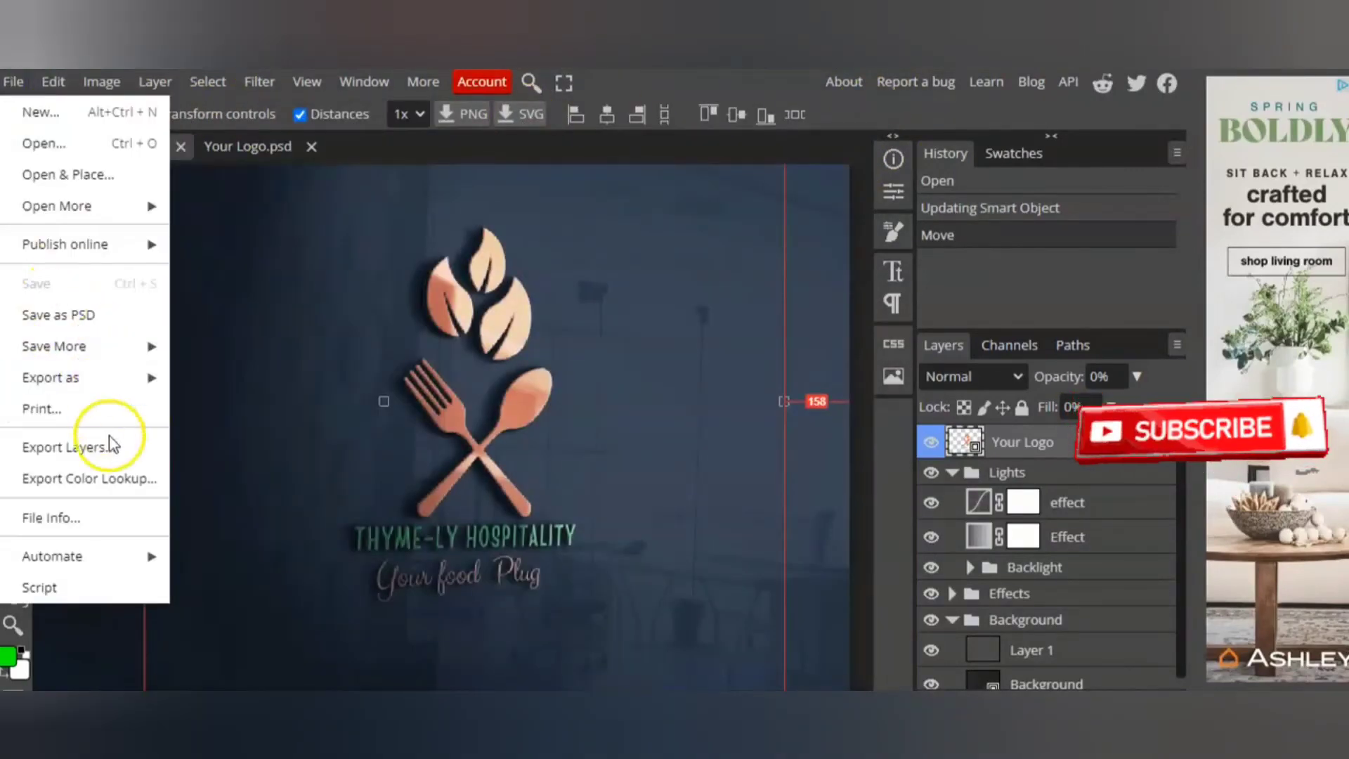
left_click(70, 378)
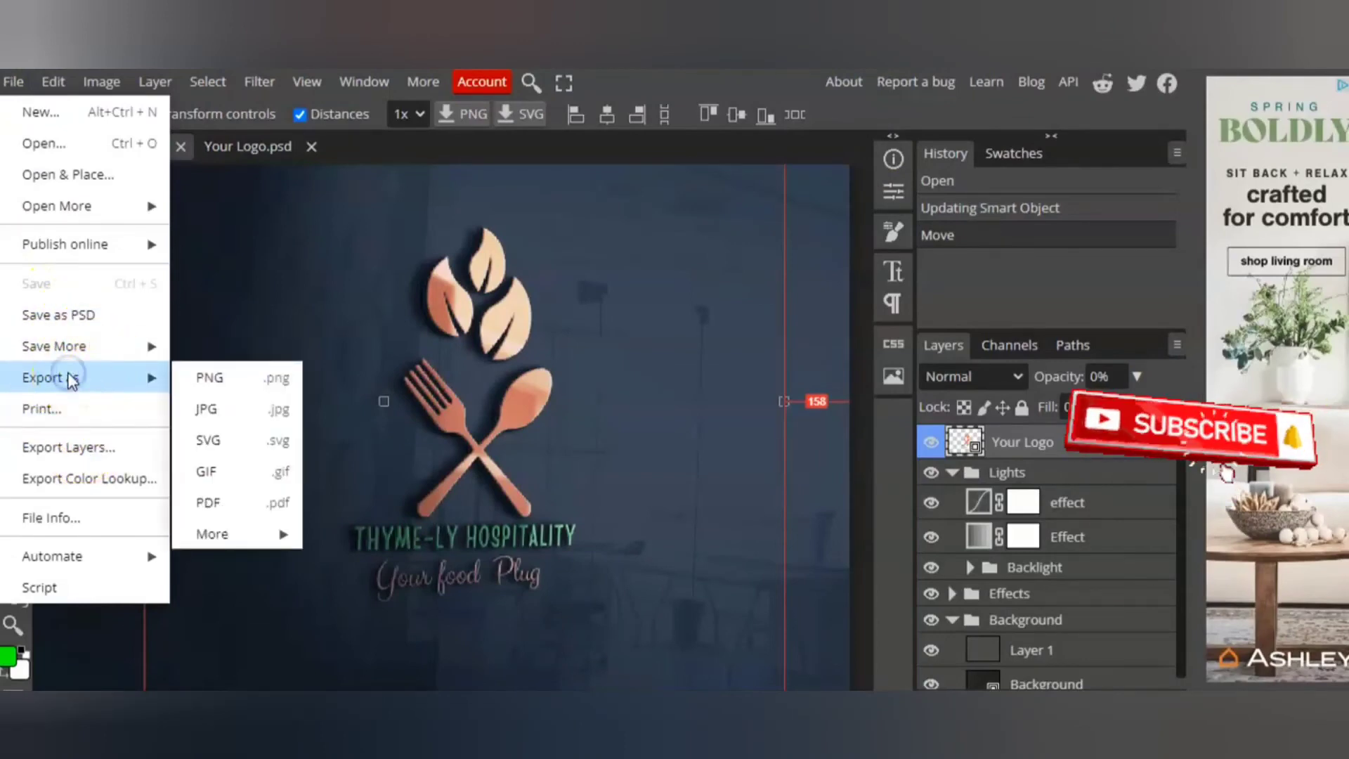
left_click(210, 379)
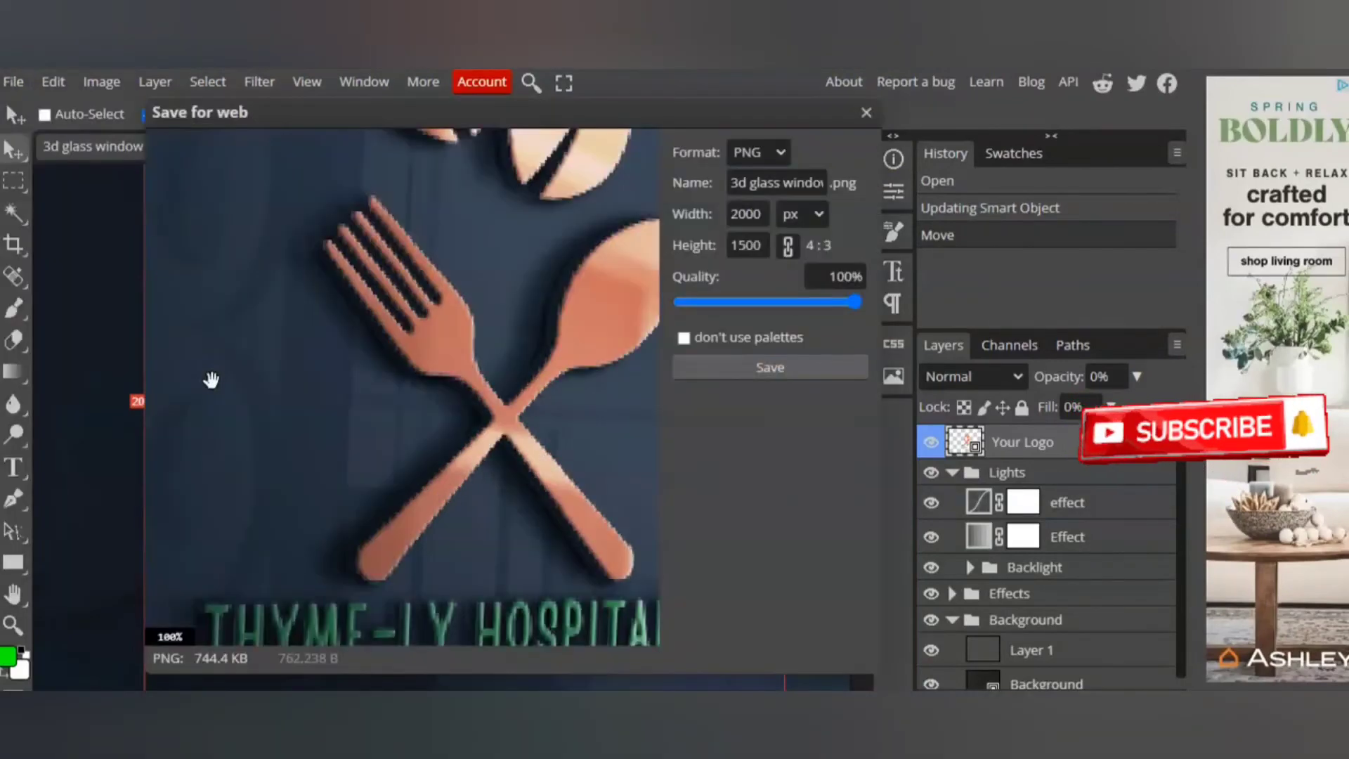
left_click(780, 185)
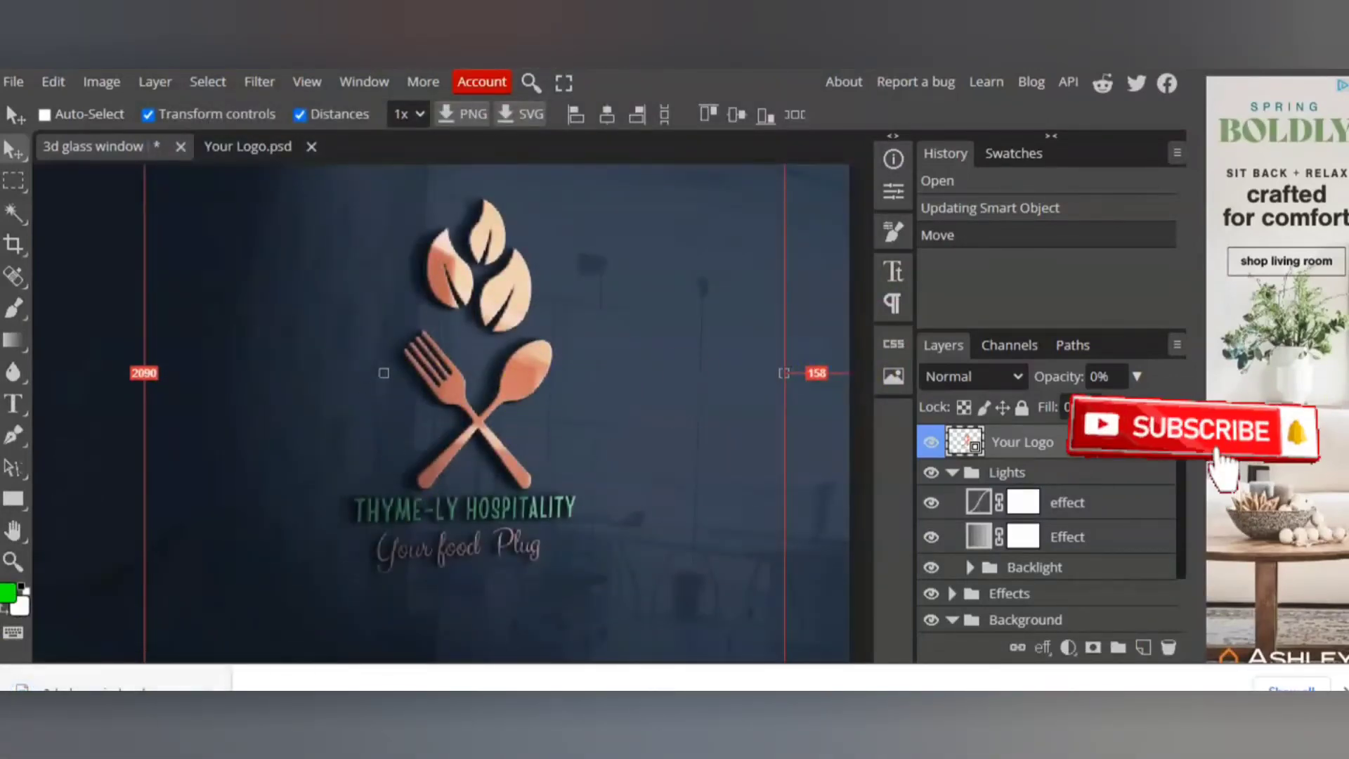
Open the exported mockup image and examine the restaurant logo up close.
left_click(133, 681)
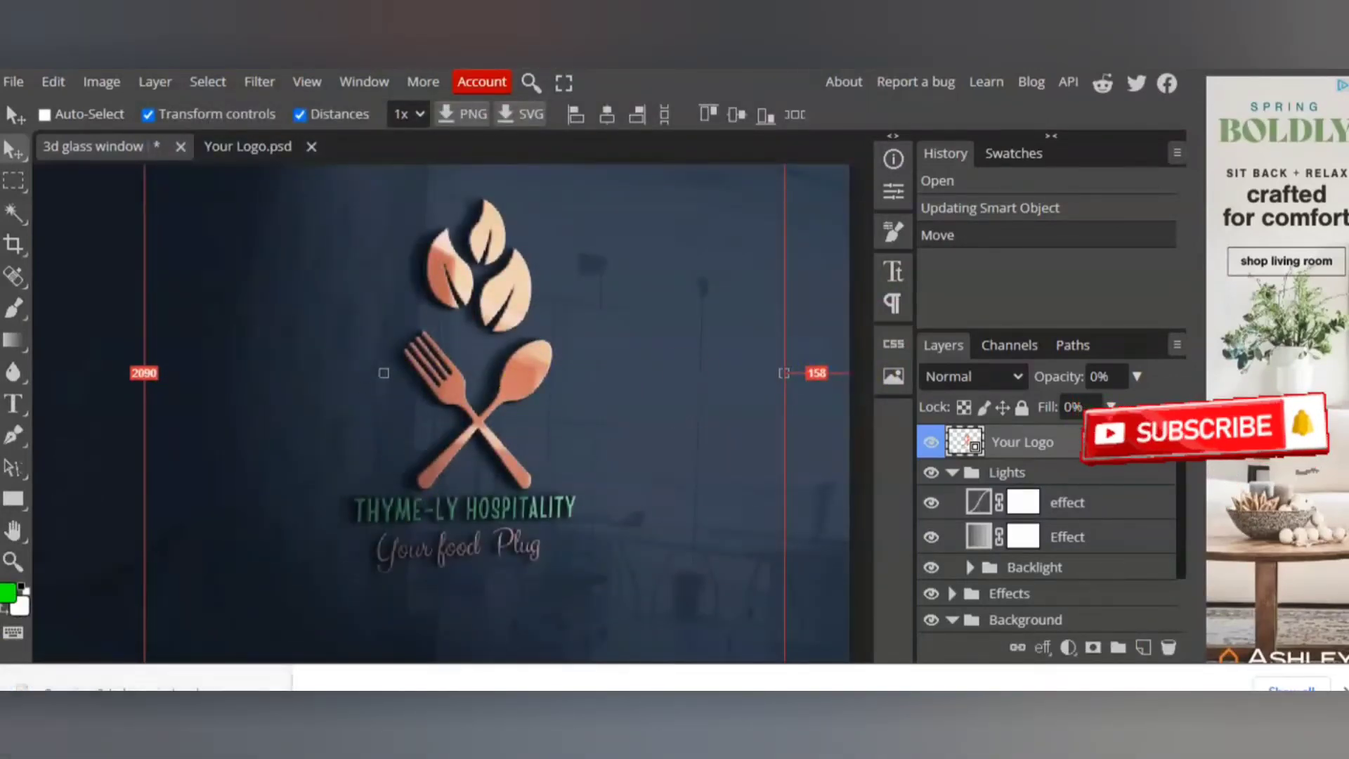
scroll(578, 289, "up", 4)
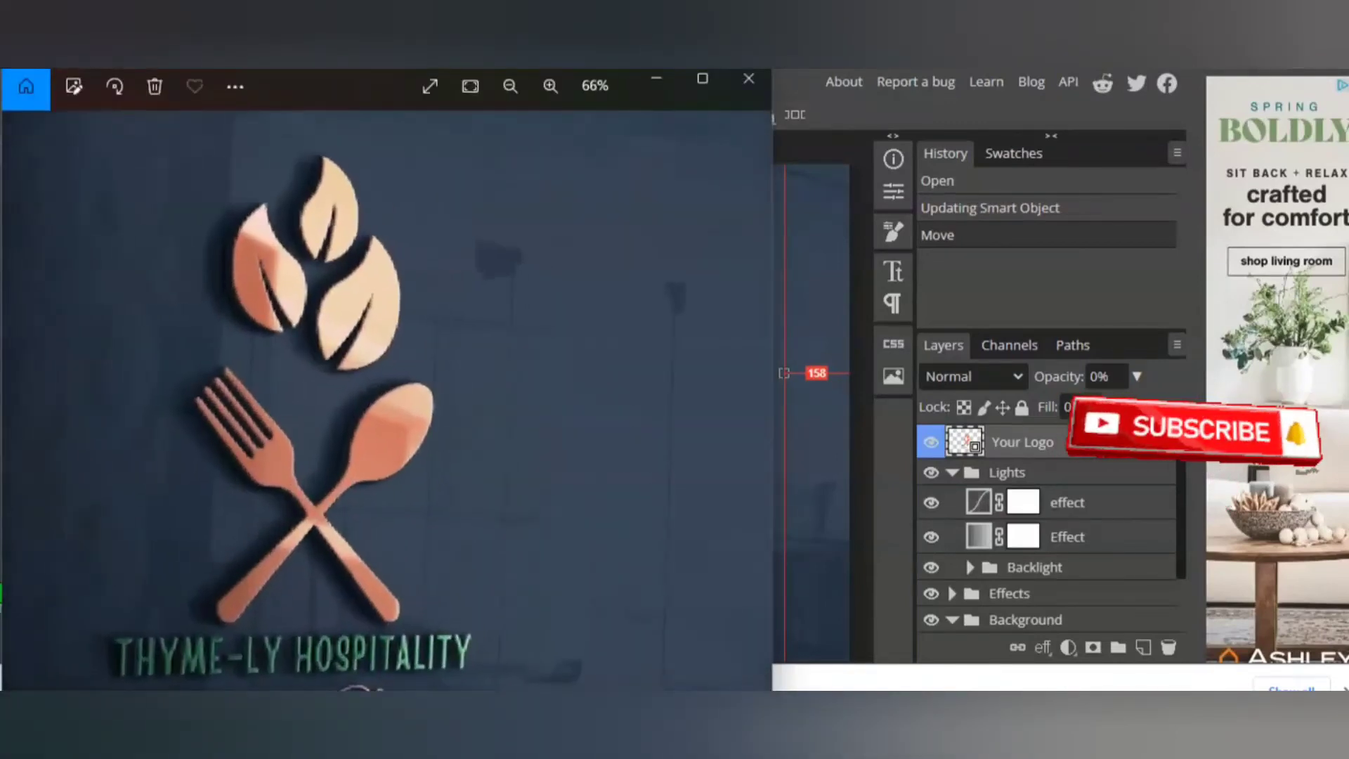
scroll(578, 290, "down", 2)
left_click_drag(579, 290, 652, 251)
left_click_drag(300, 272, 211, 403)
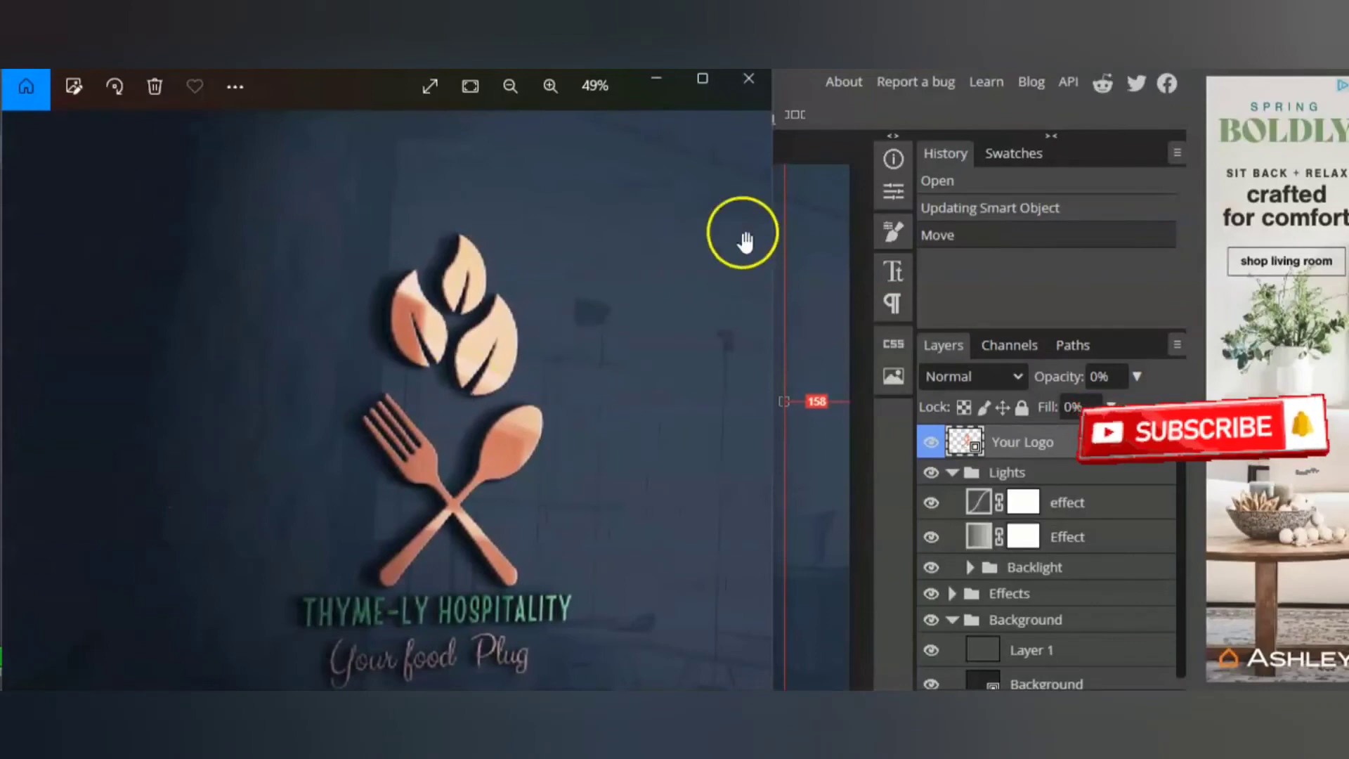
Close the exported image and the current mockup, and open a fresh copy of the 3d glass window logo mockup template.
left_click(749, 87)
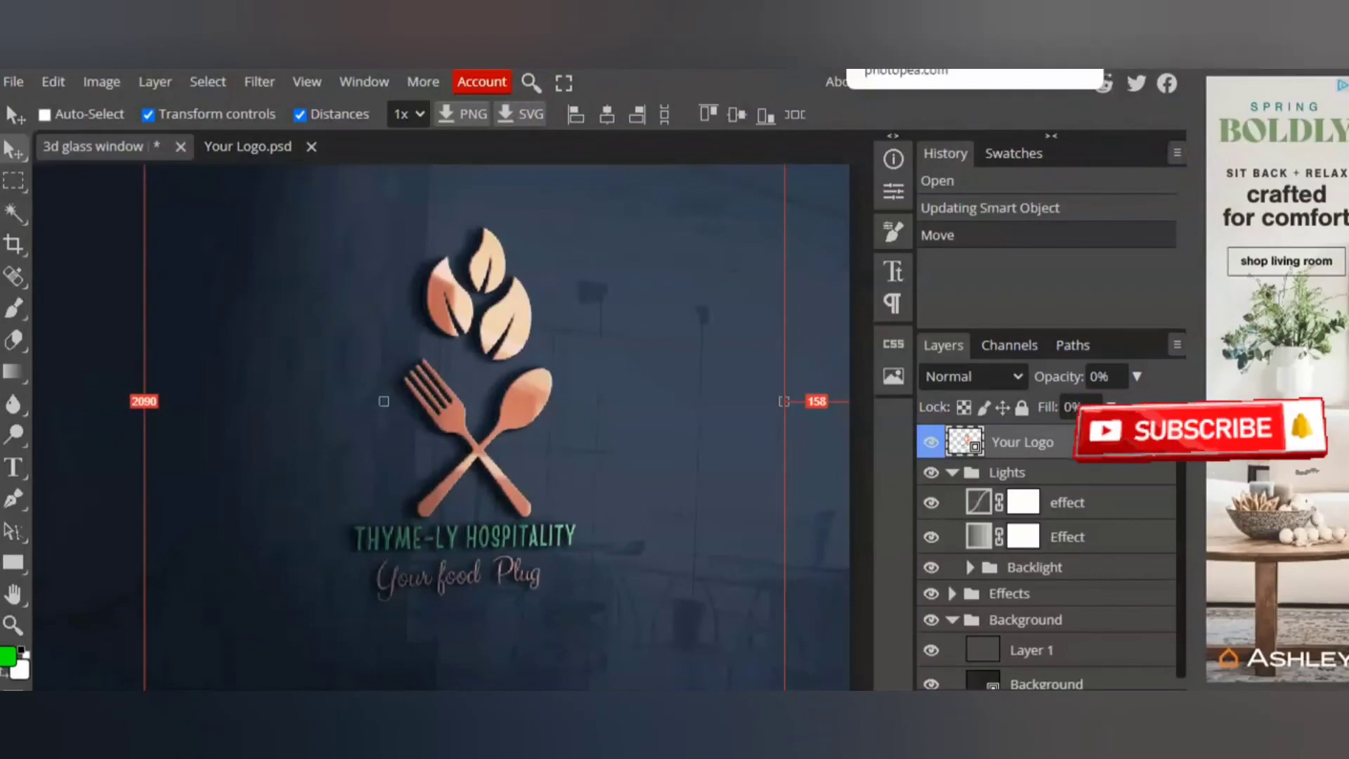
key("ctrl+w")
left_click(786, 169)
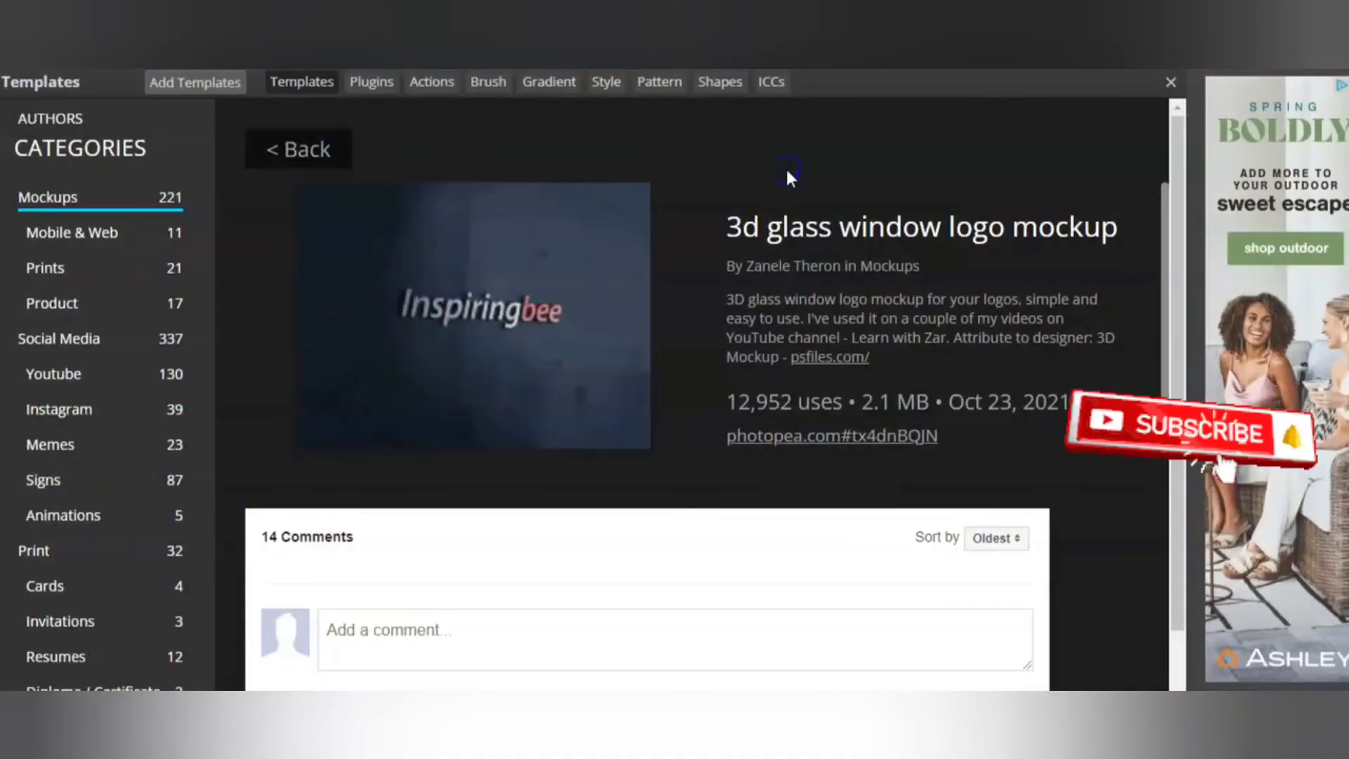
left_click(839, 448)
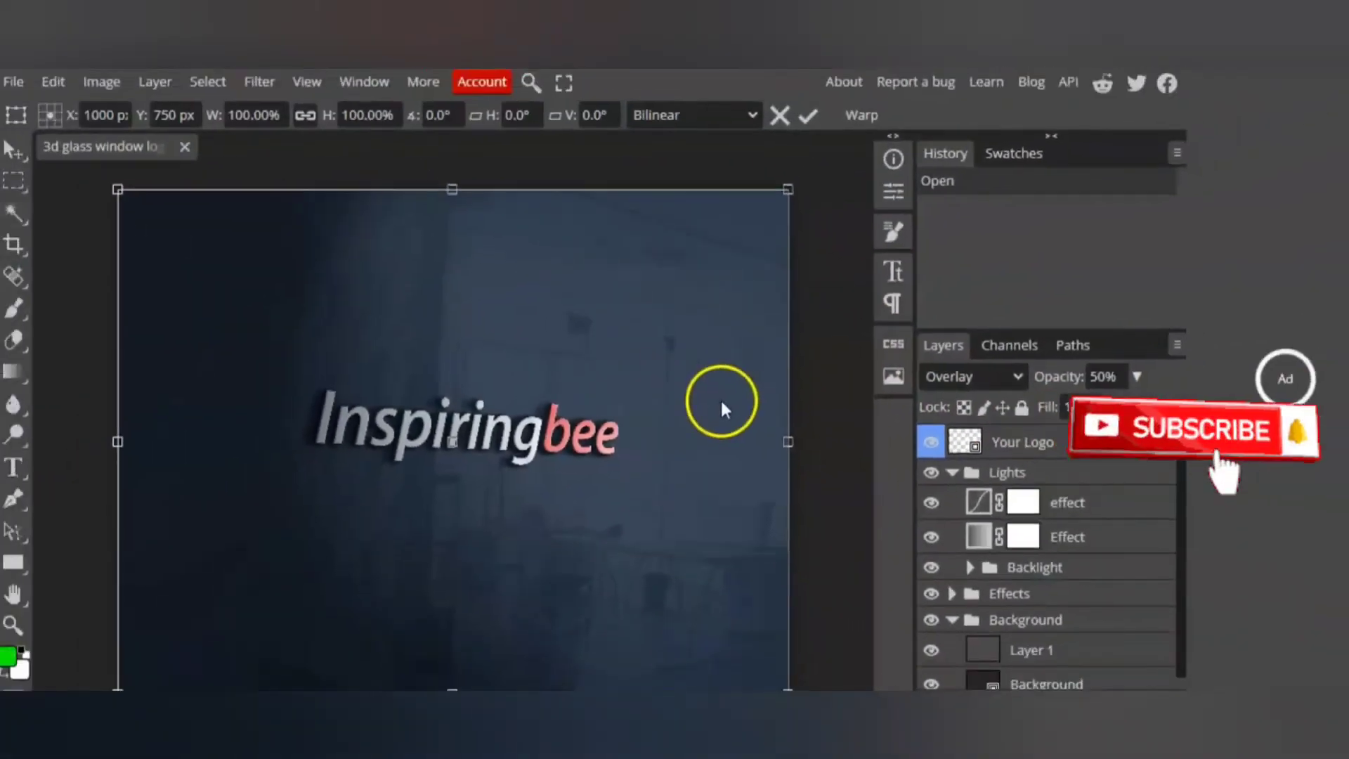
In the Your Logo smart object, hide the "Inspiringbee" text layer and place "bumzylifestyle prints" from Documents.
double_click(972, 450)
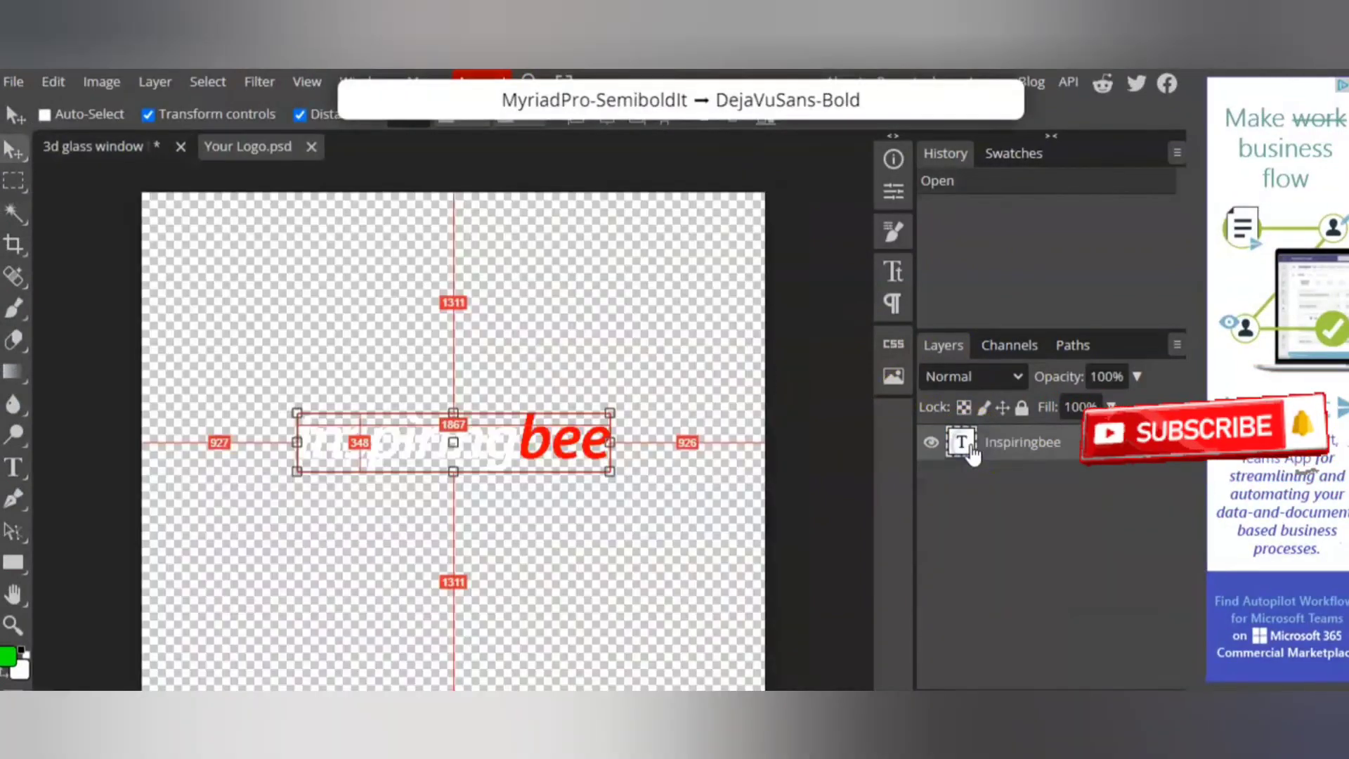
left_click(930, 443)
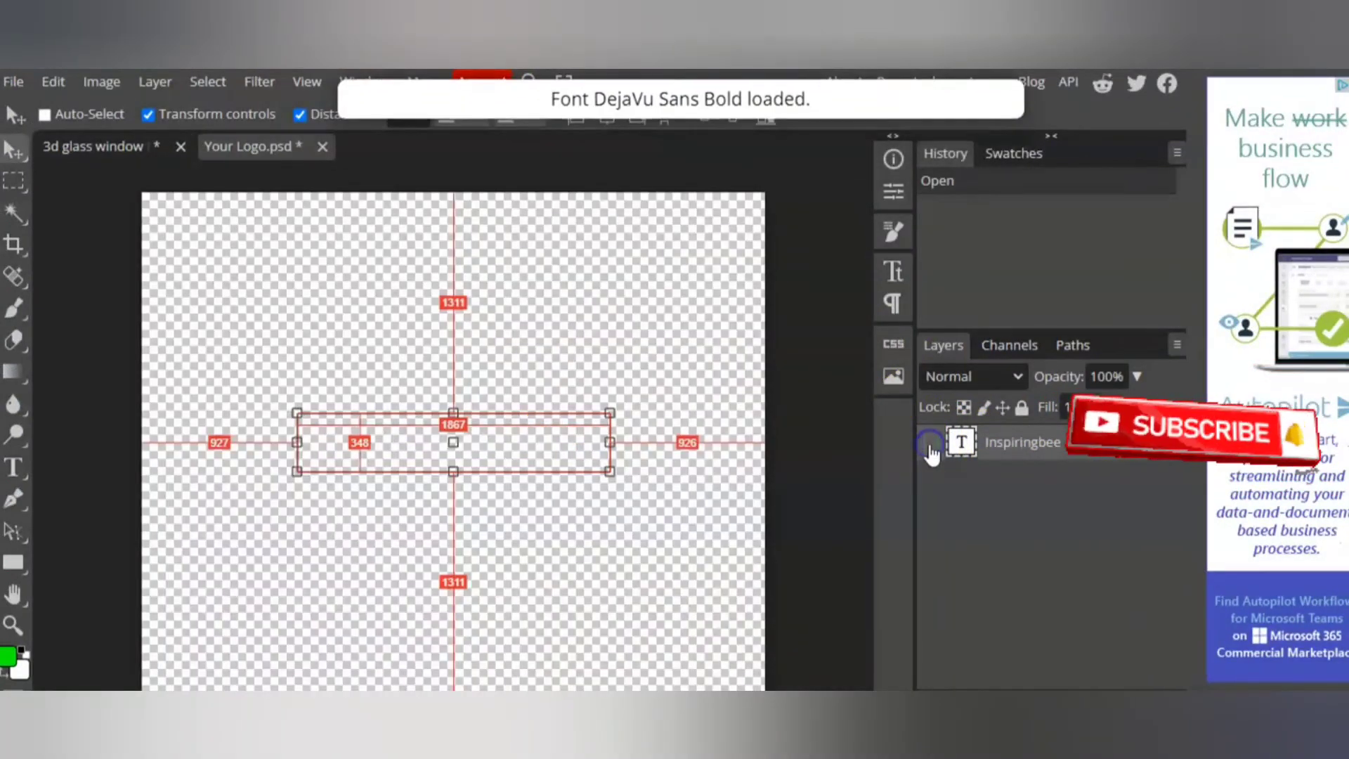
left_click(13, 81)
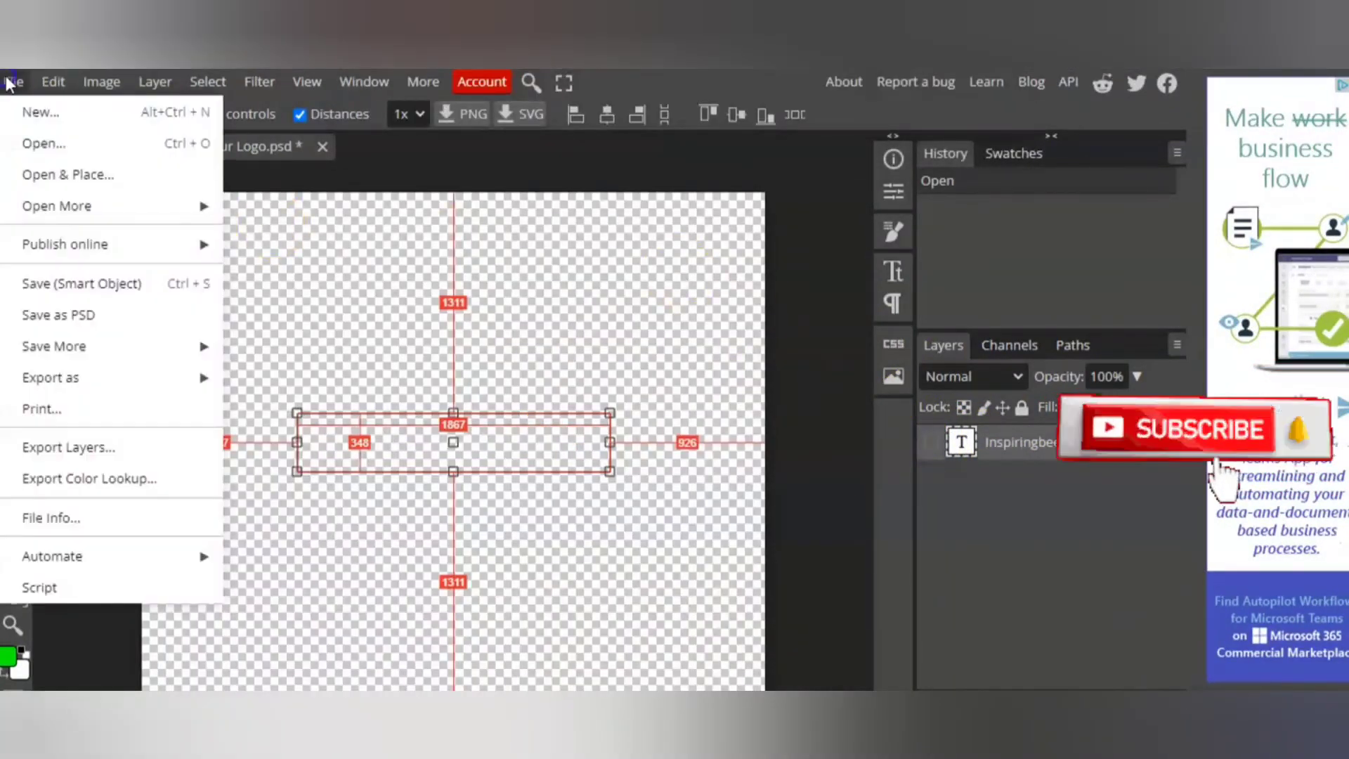
mouse_move(53, 81)
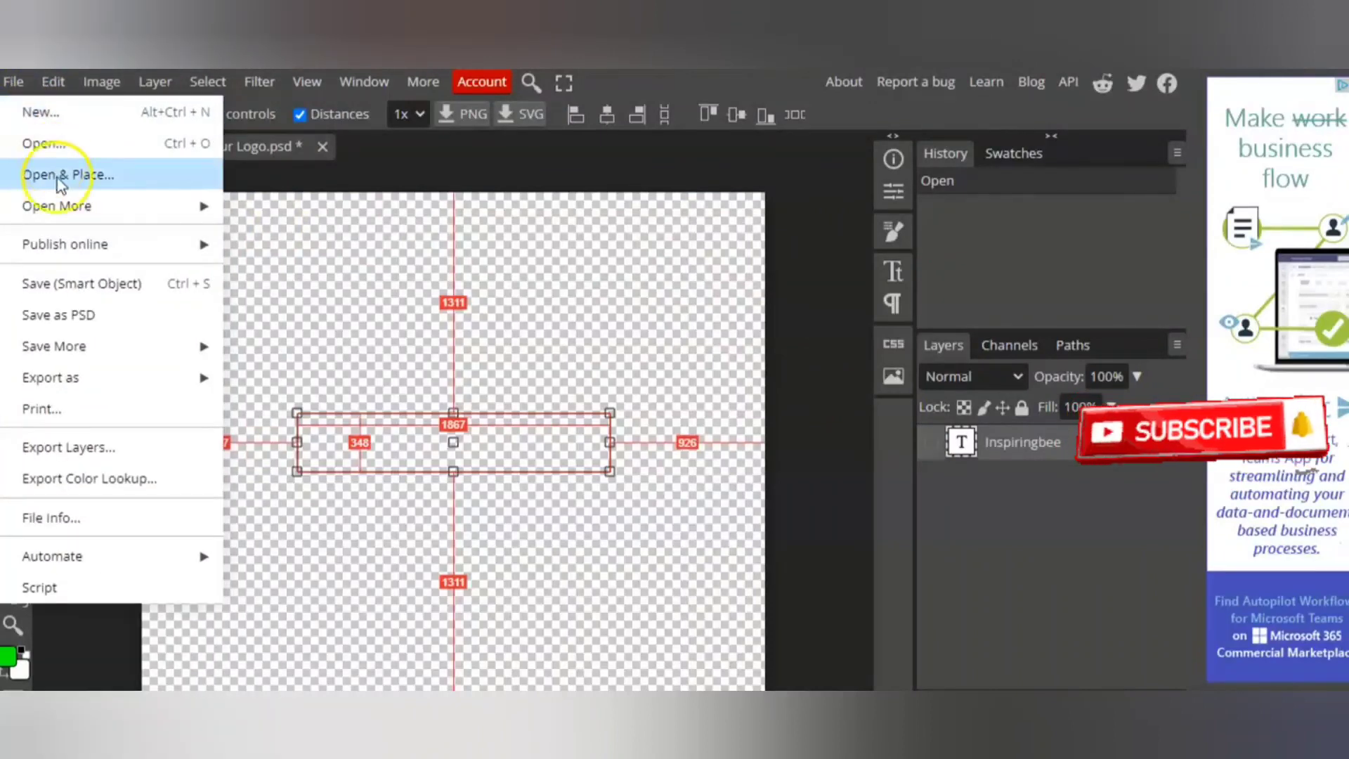
left_click(64, 175)
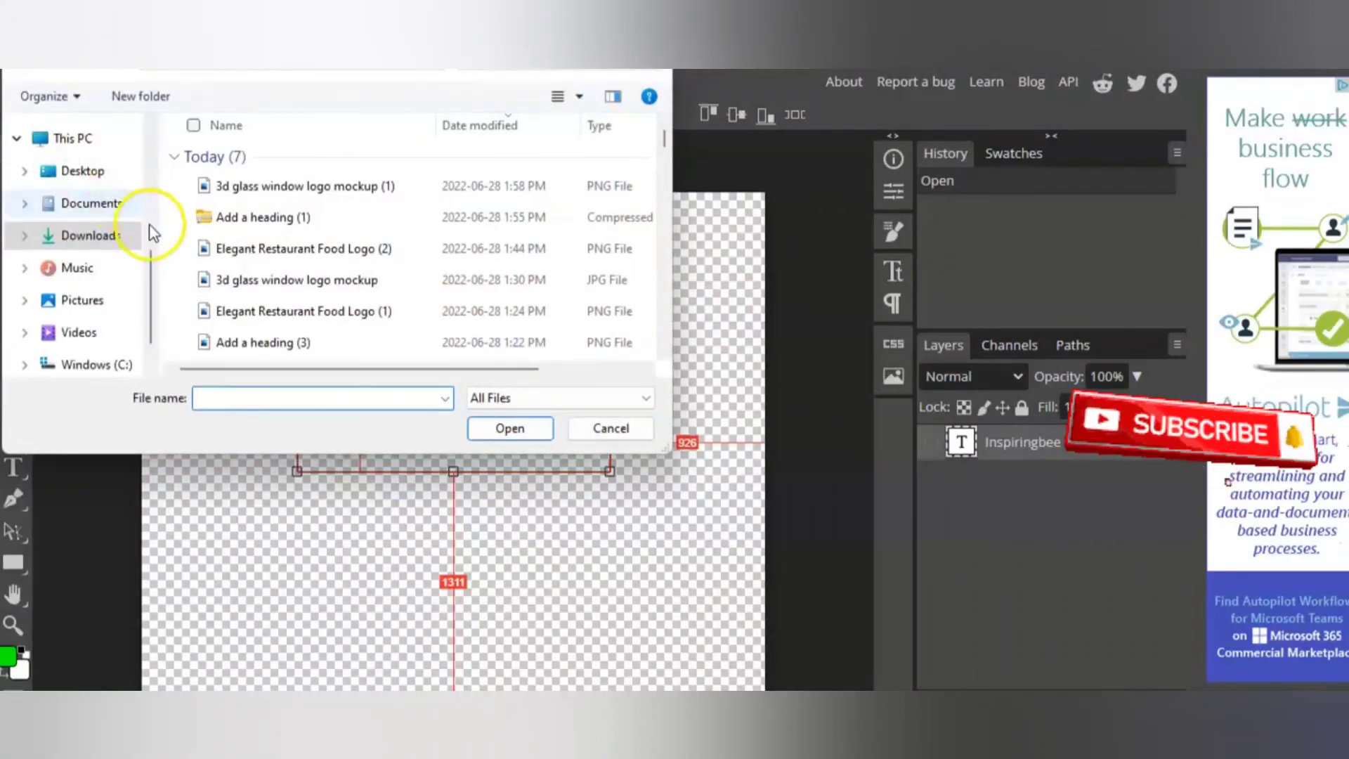
left_click(98, 205)
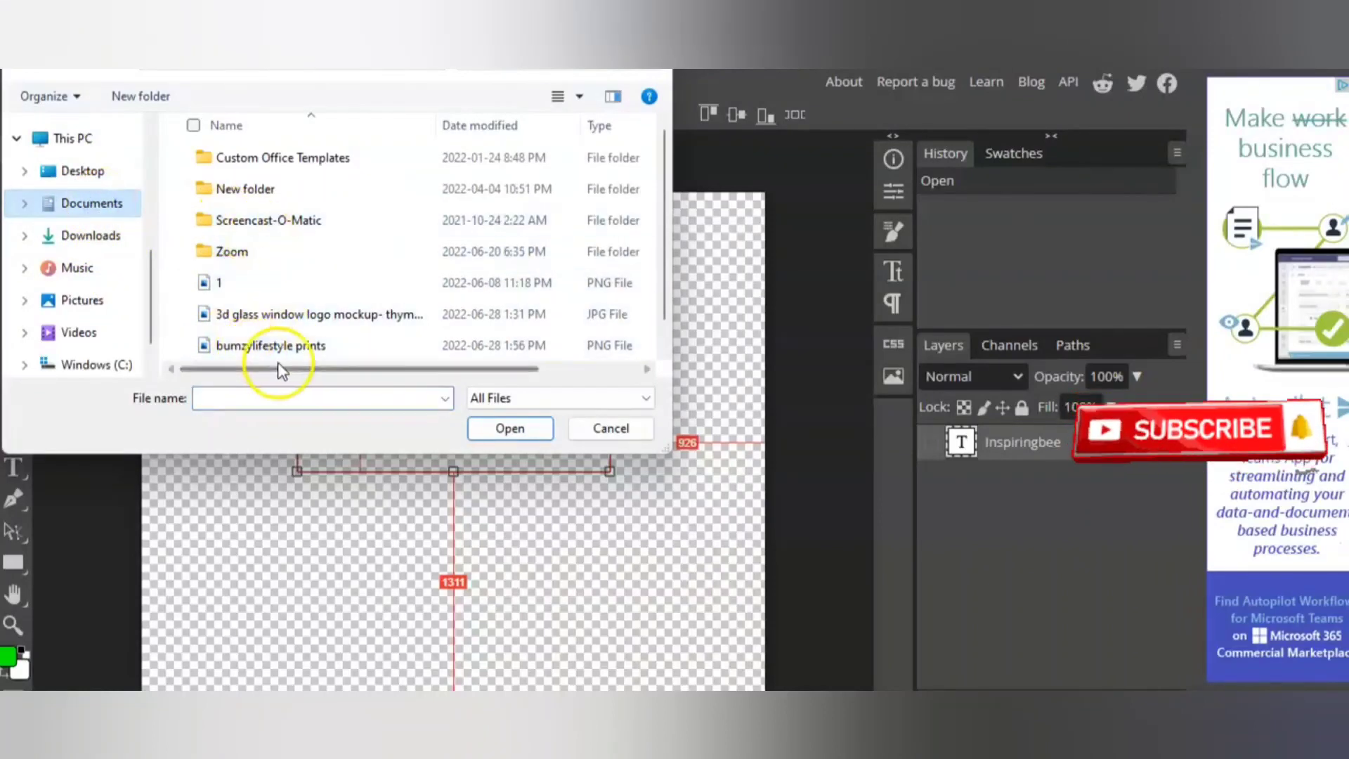
double_click(271, 344)
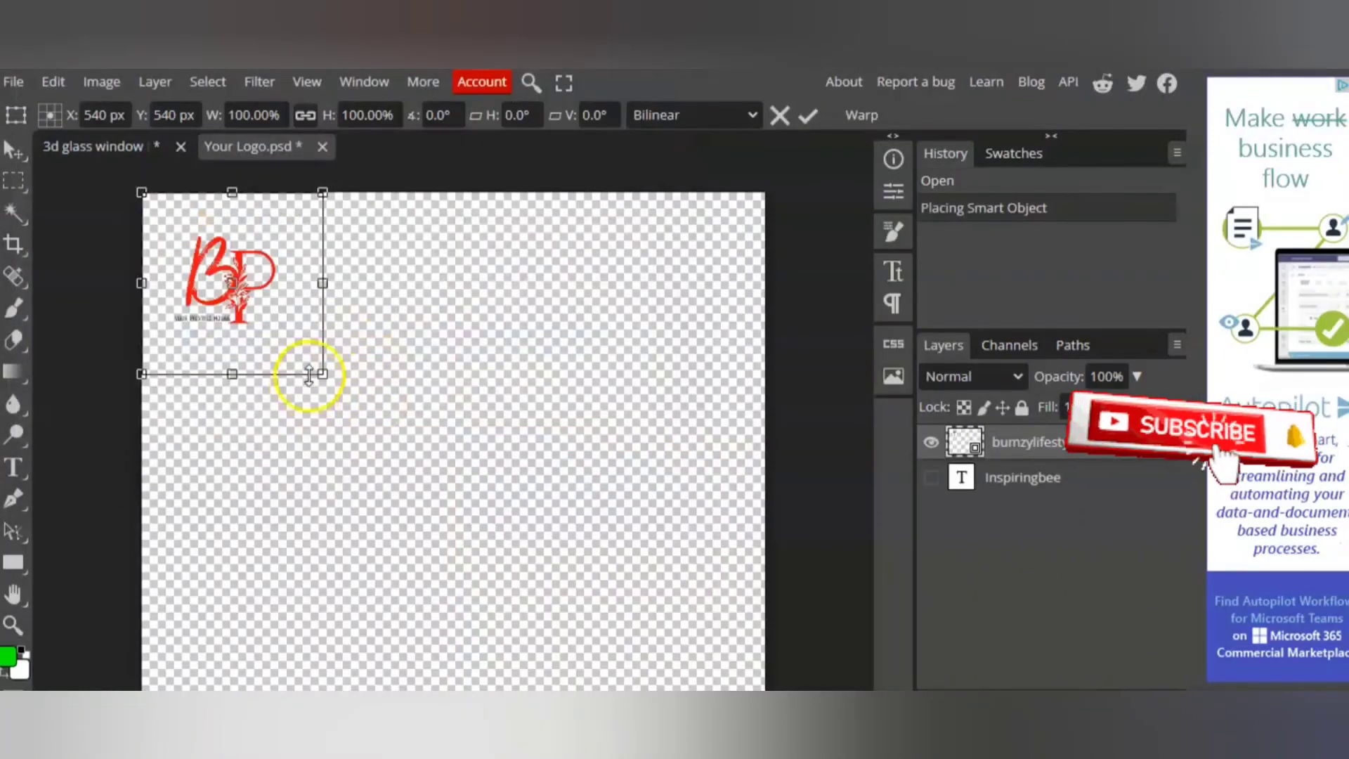
Enlarge the placed BP logo to about 323% near the canvas centre and save the smart object.
left_click_drag(321, 373, 762, 727)
mouse_move(530, 563)
left_mouse_down()
mouse_move(554, 557)
mouse_move(555, 571)
left_mouse_up()
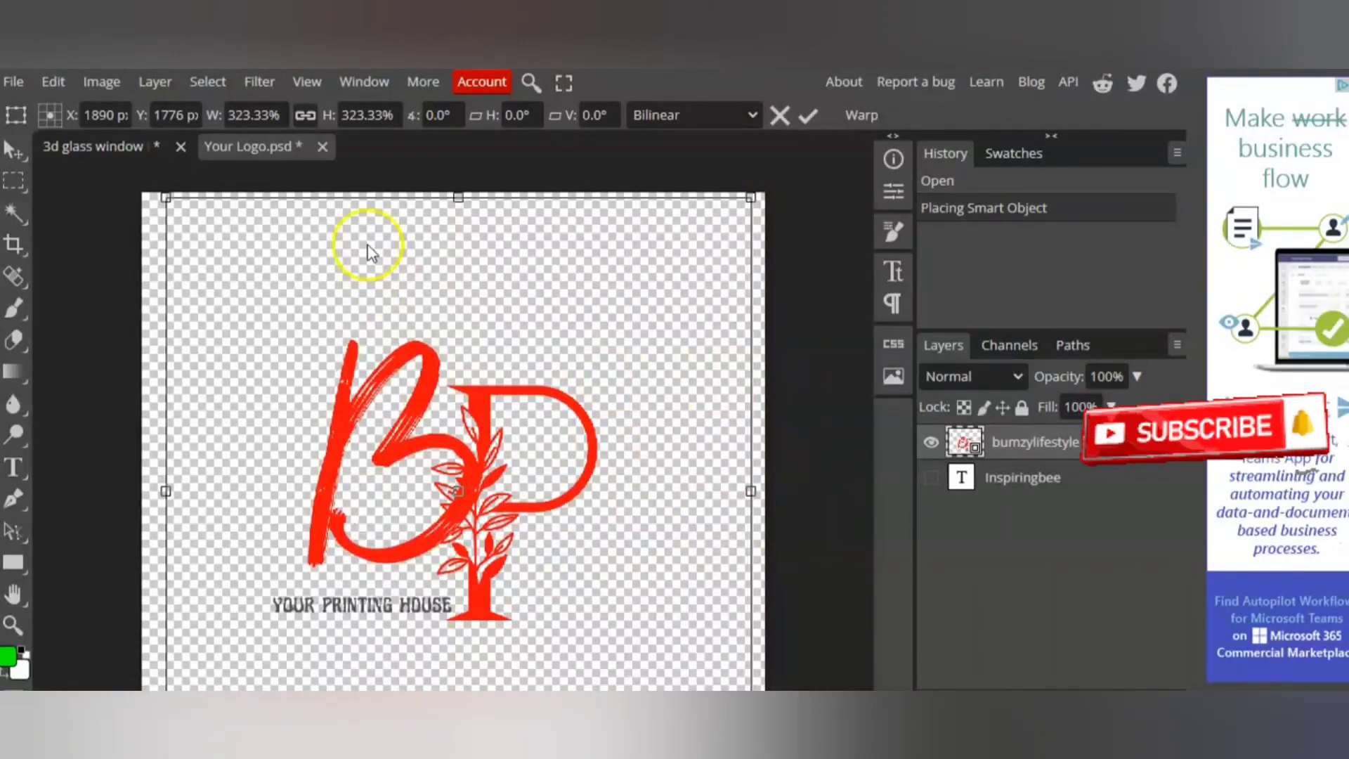
left_click(14, 81)
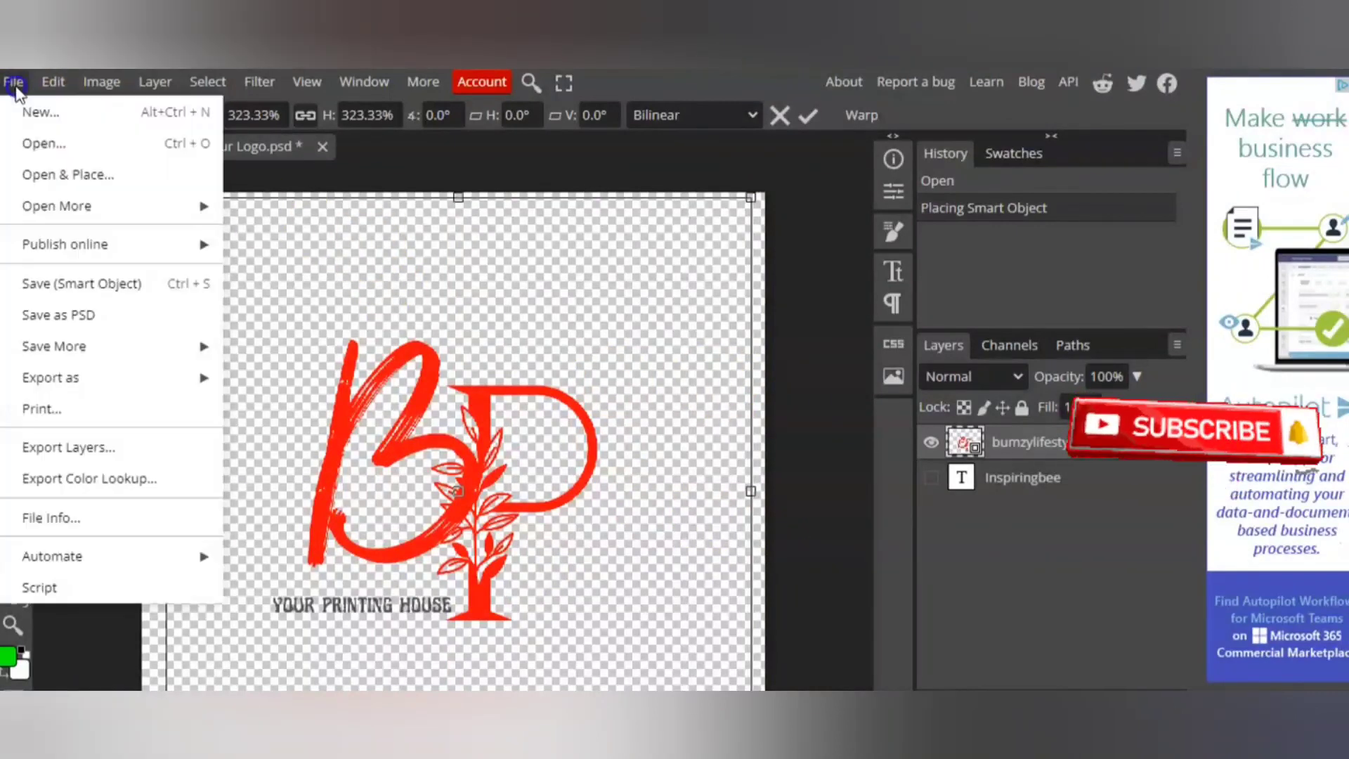
left_click(94, 289)
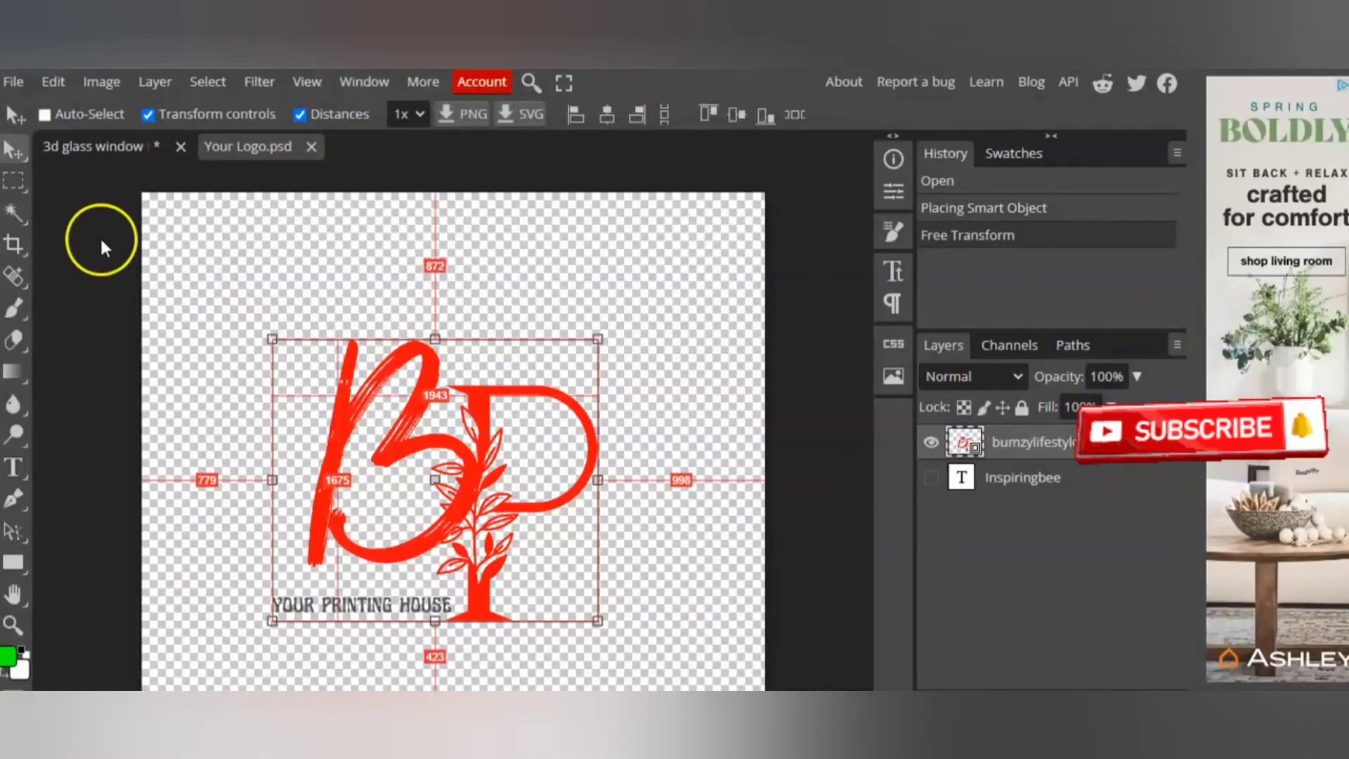
Return to the 3d glass window mockup and examine the BP logo up close and at full view.
left_click(100, 147)
scroll(626, 534, "up", 5)
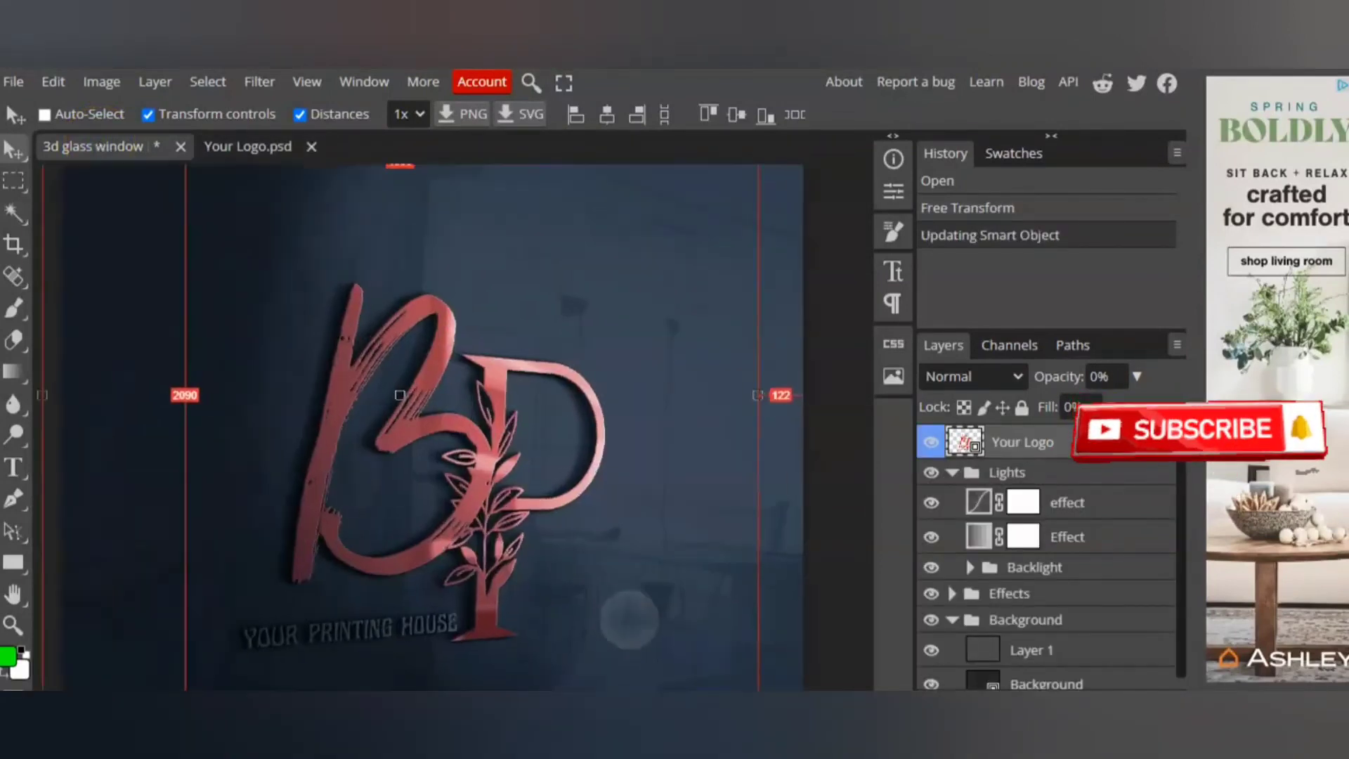
scroll(738, 421, "down", 4)
scroll(685, 439, "up", 4)
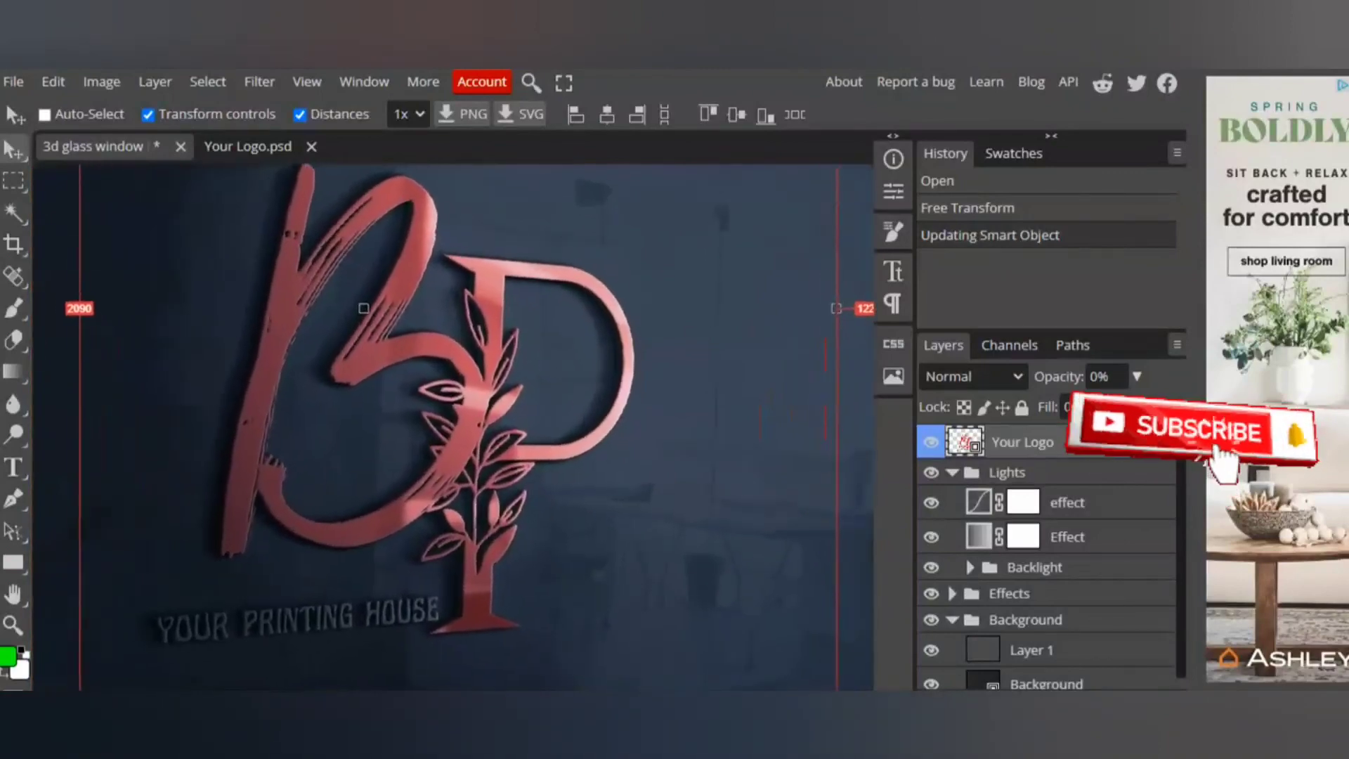
scroll(693, 422, "down", 3)
scroll(686, 415, "down", 1)
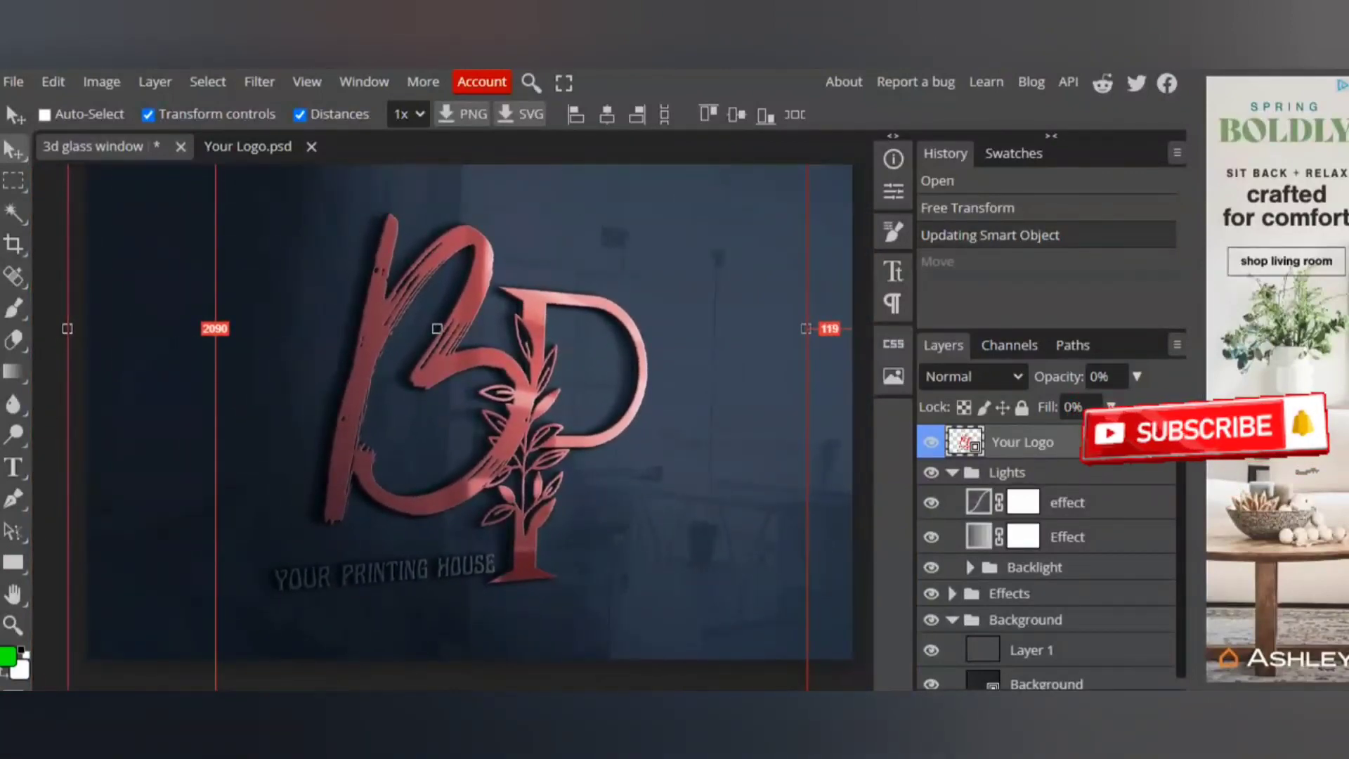